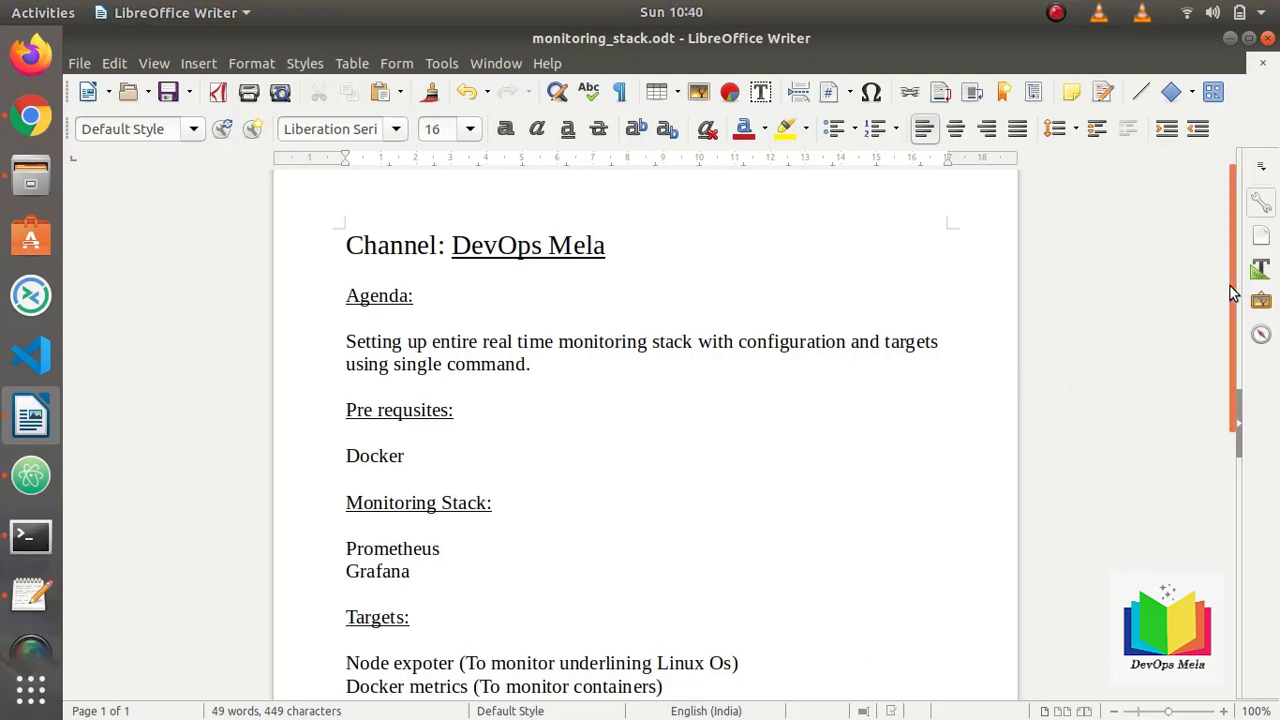
In the browser, highlight the Node exporter, Docker containers and Prometheus metrics lines.
left_click_drag(1235, 292, 1247, 330)
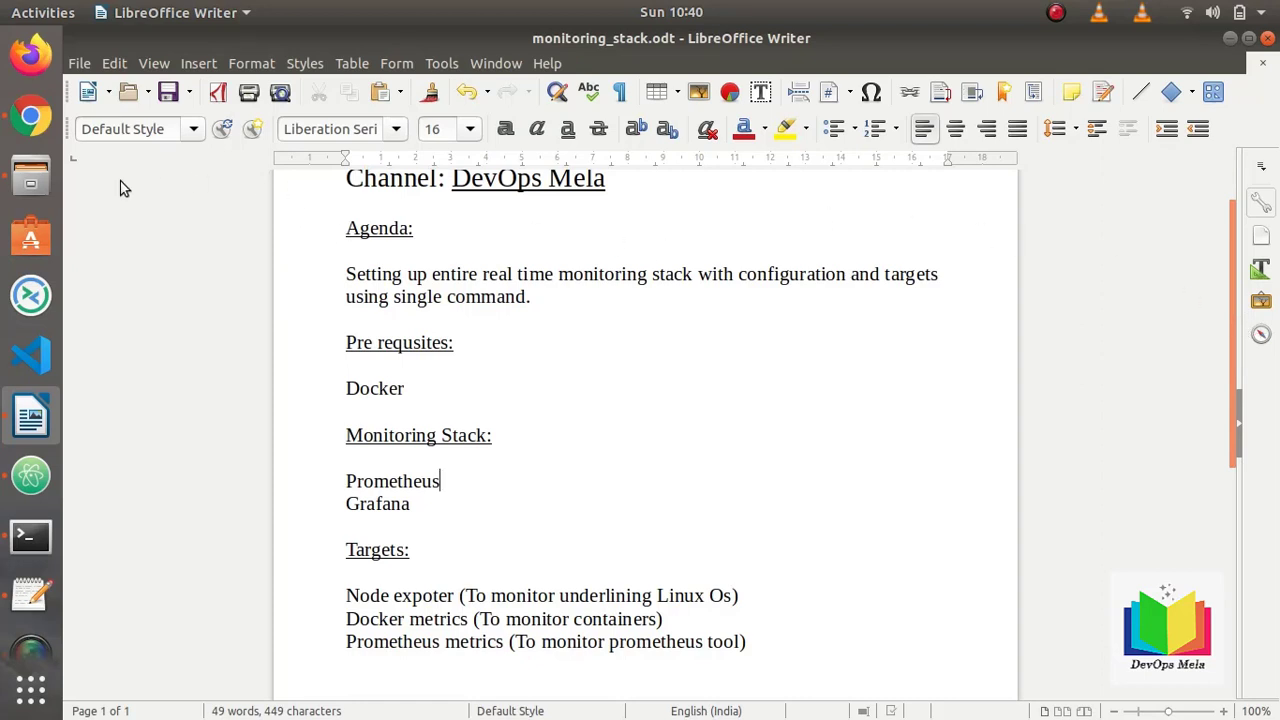
left_click(31, 117)
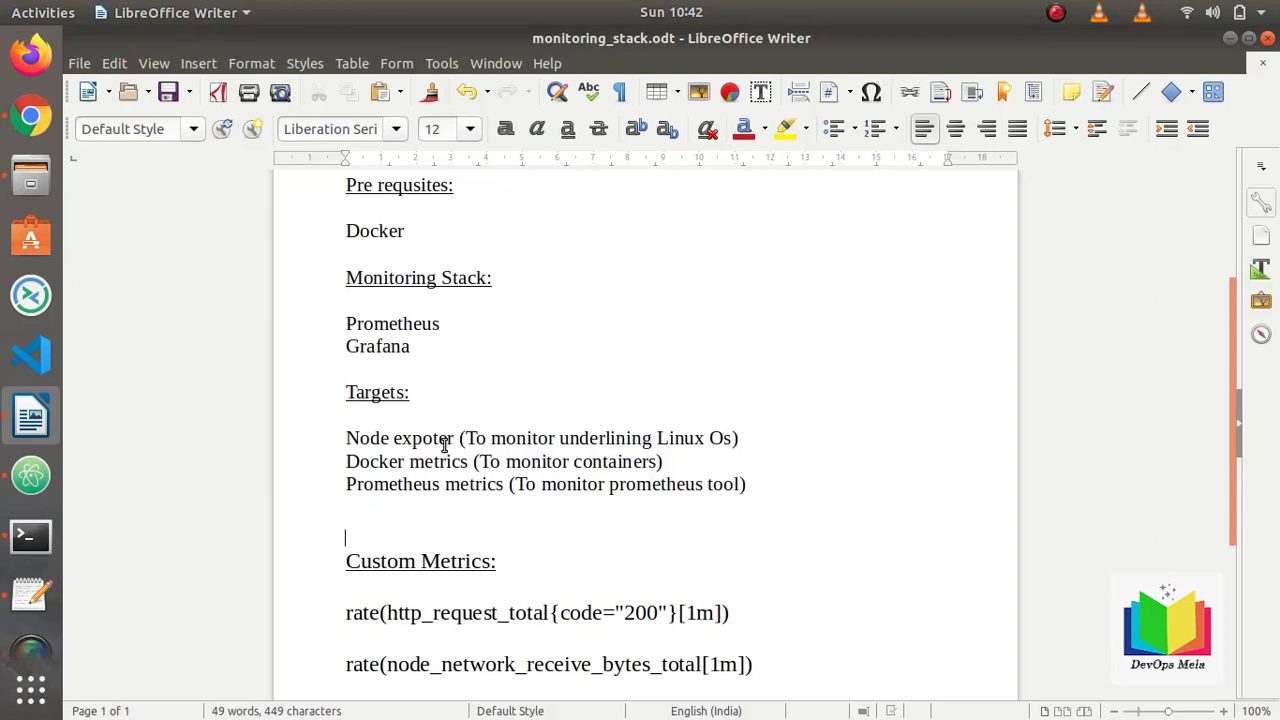
left_click_drag(447, 438, 732, 438)
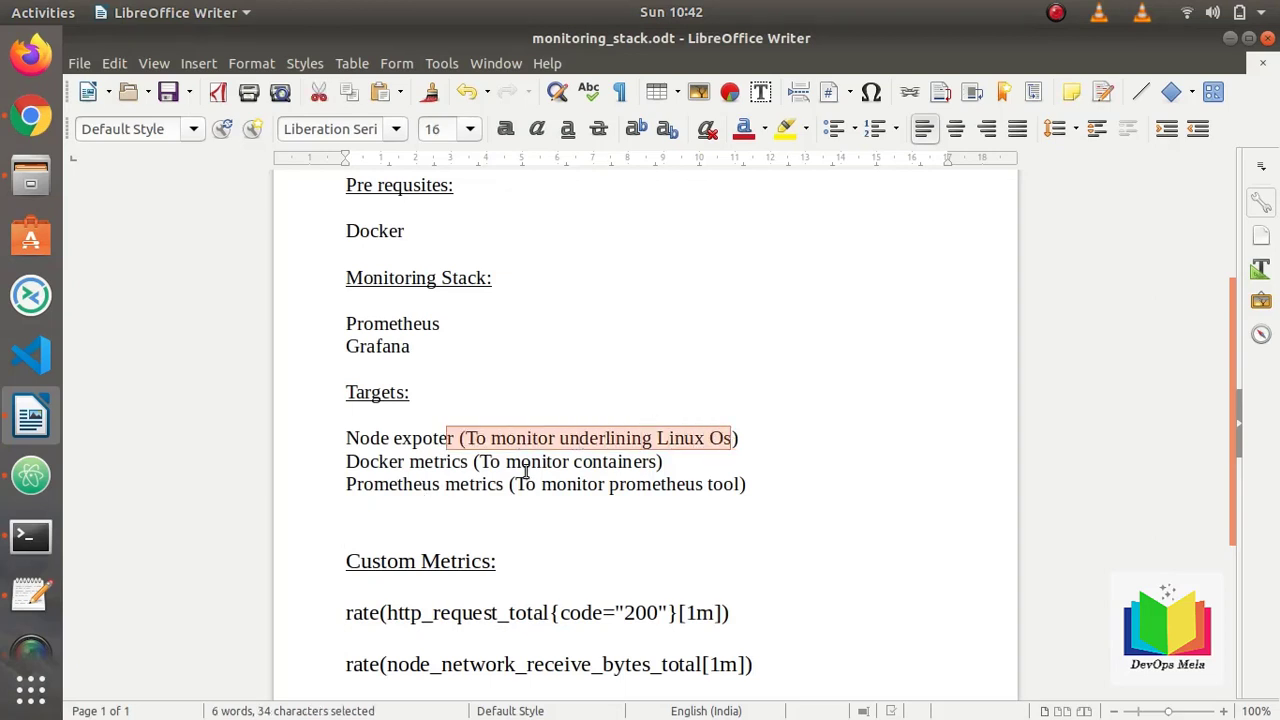
left_click(356, 461)
left_click_drag(424, 467, 505, 462)
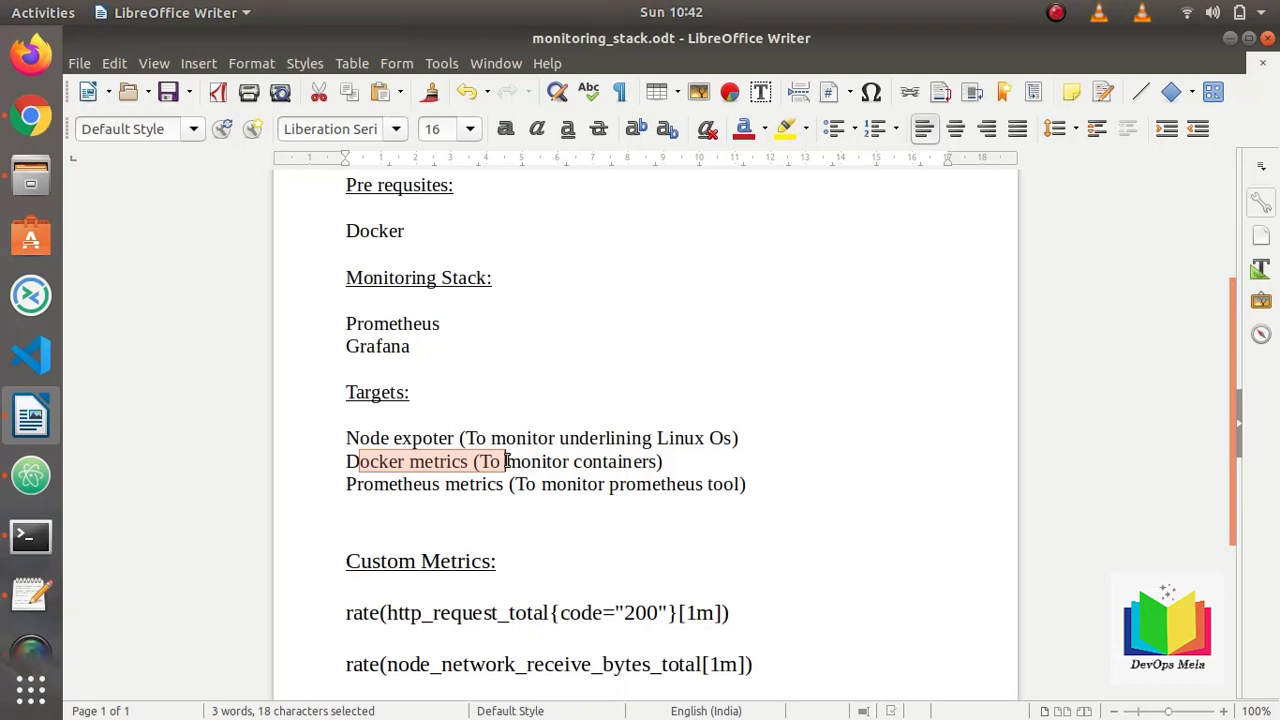
double_click(610, 461)
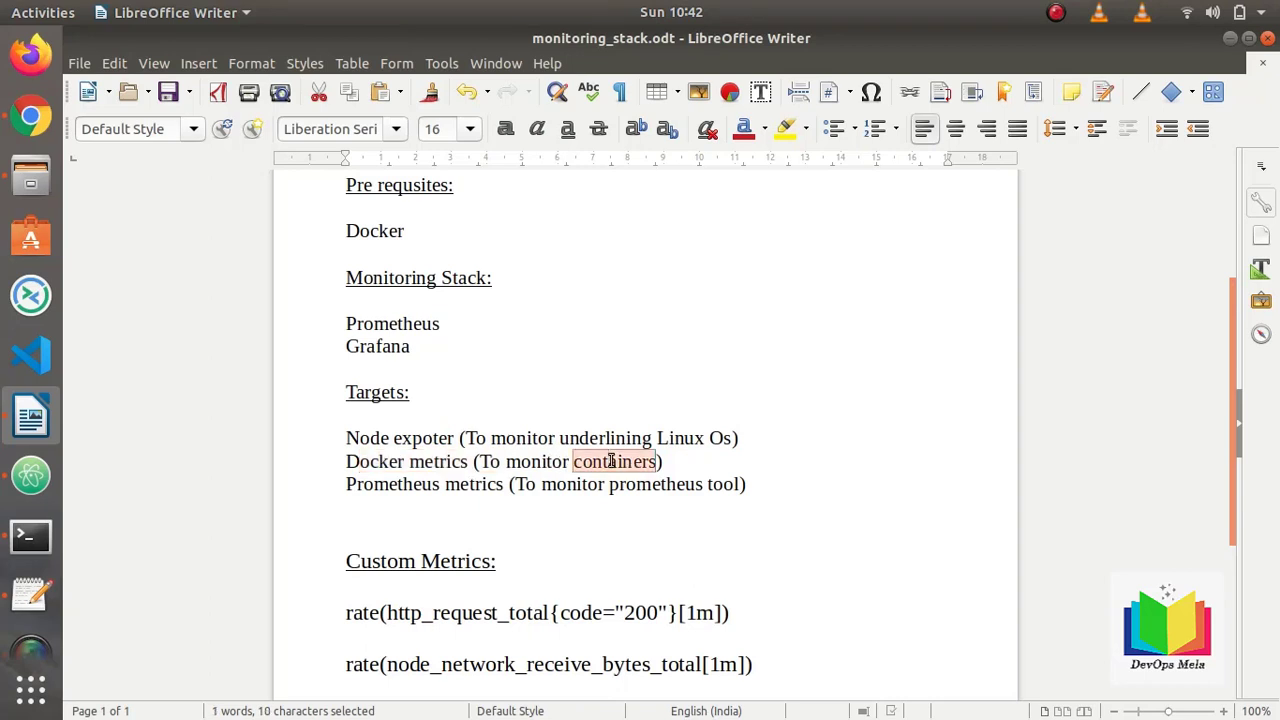
left_click(651, 484)
double_click(651, 484)
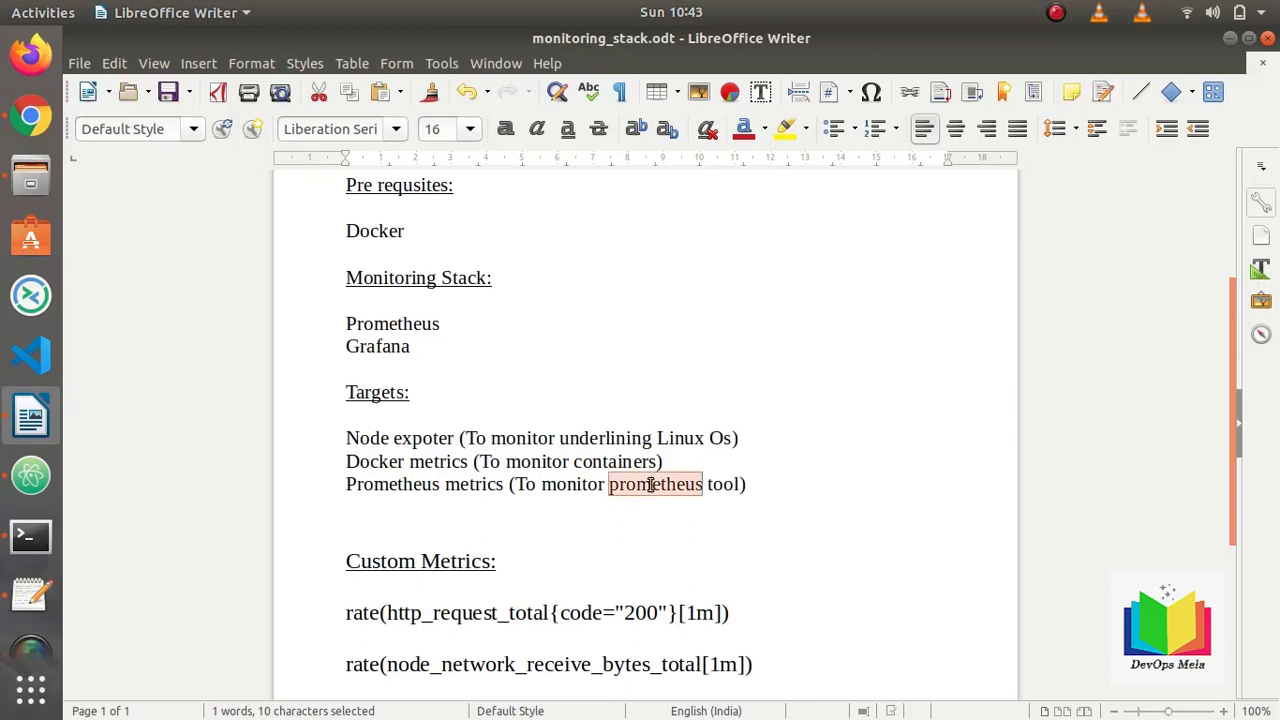
left_click(866, 462)
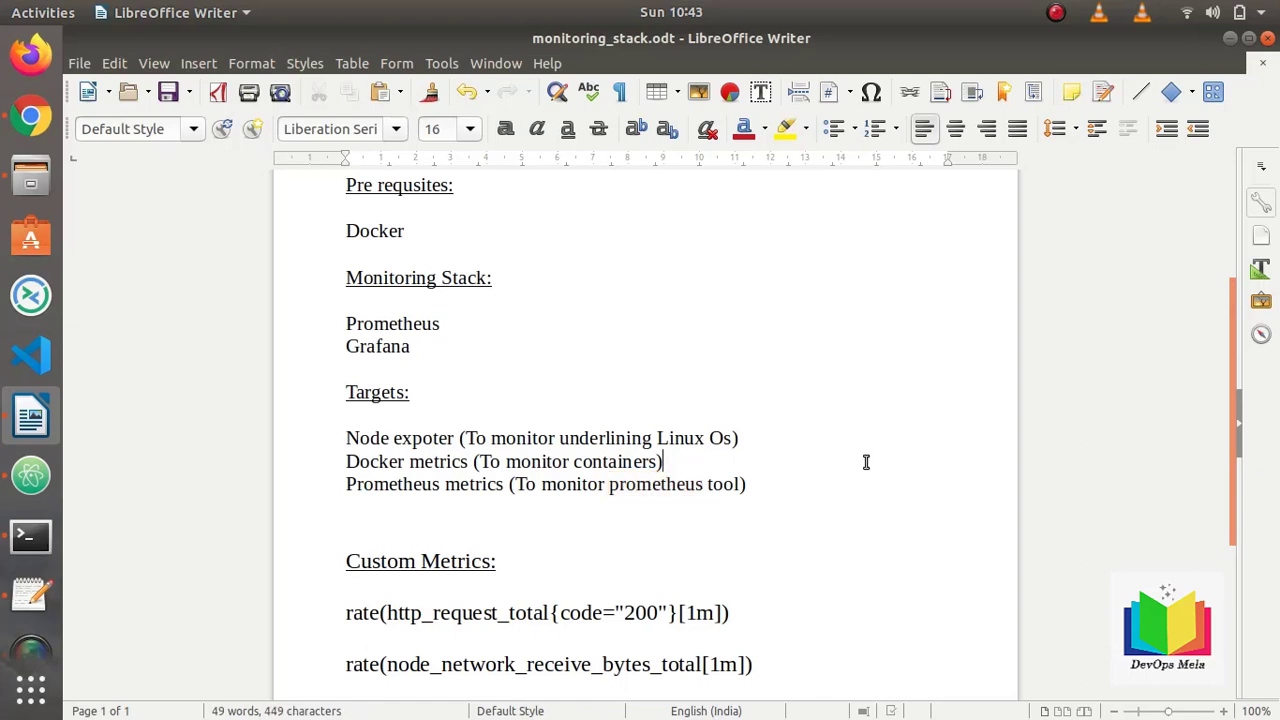
Check the Docker service status with sudo systemctl status docker, then clear the terminal.
left_click(30, 537)
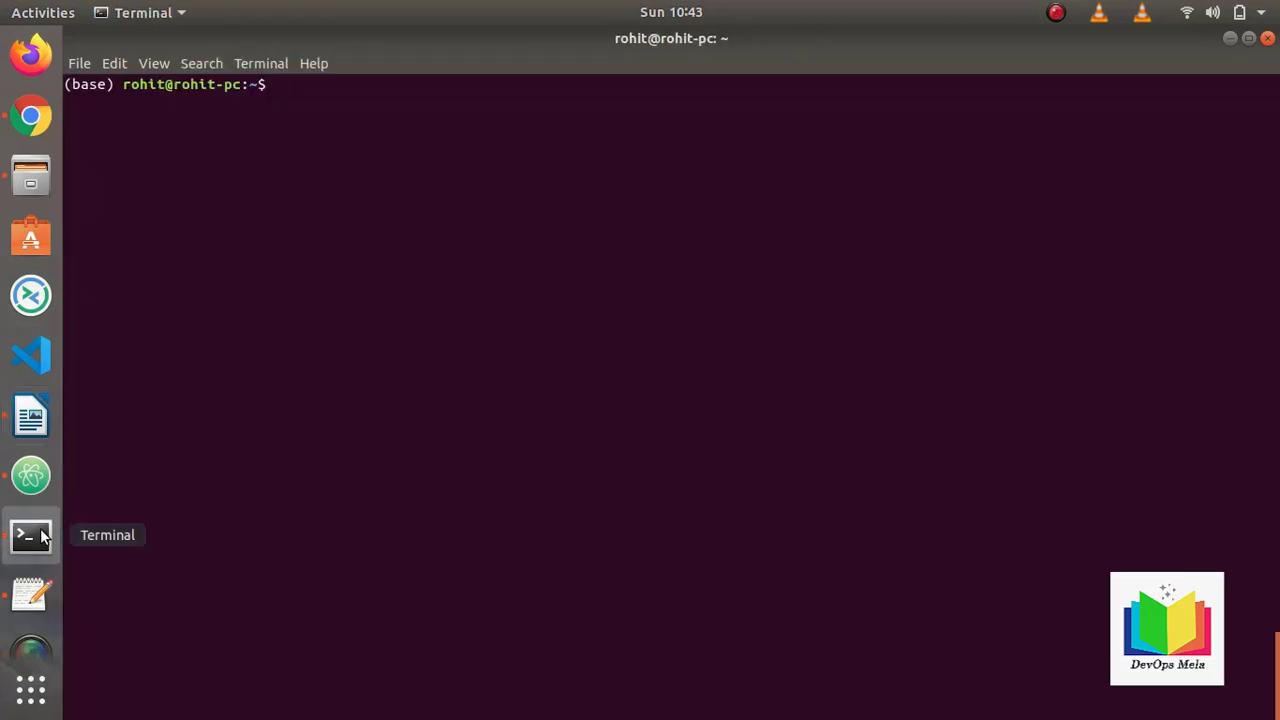
type("sudo systemctl status ")
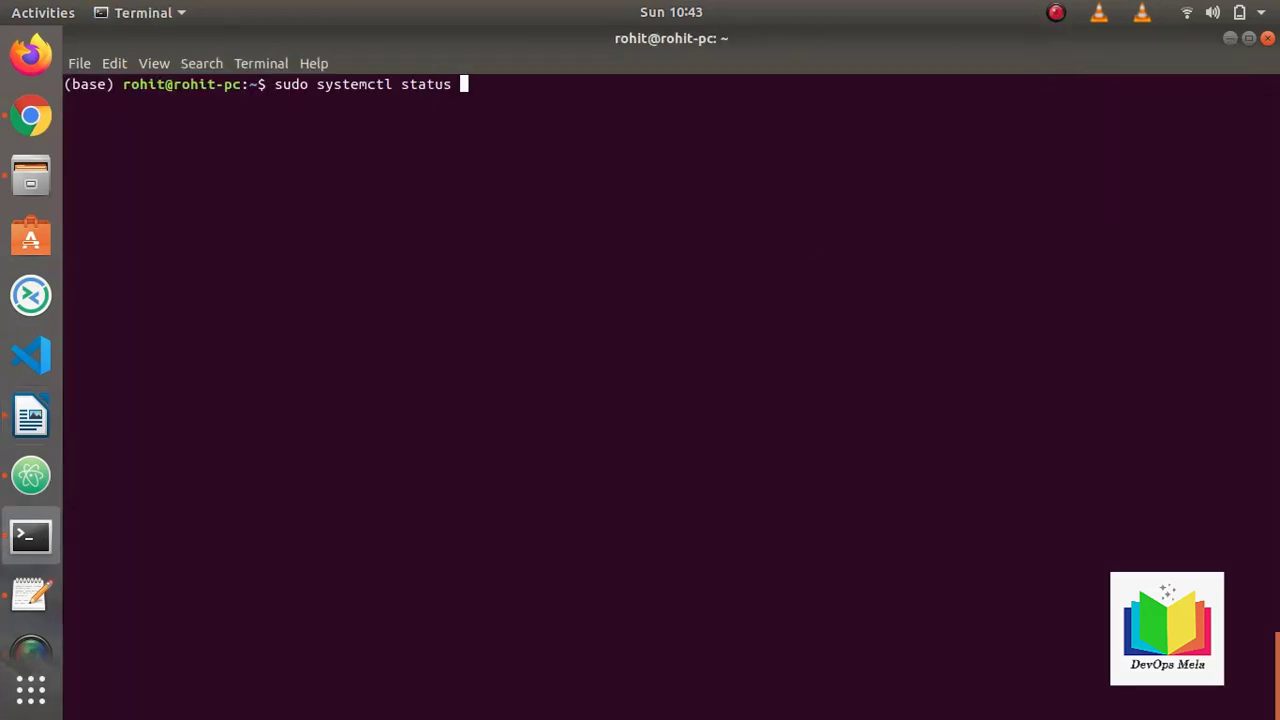
type("docker")
key("Return")
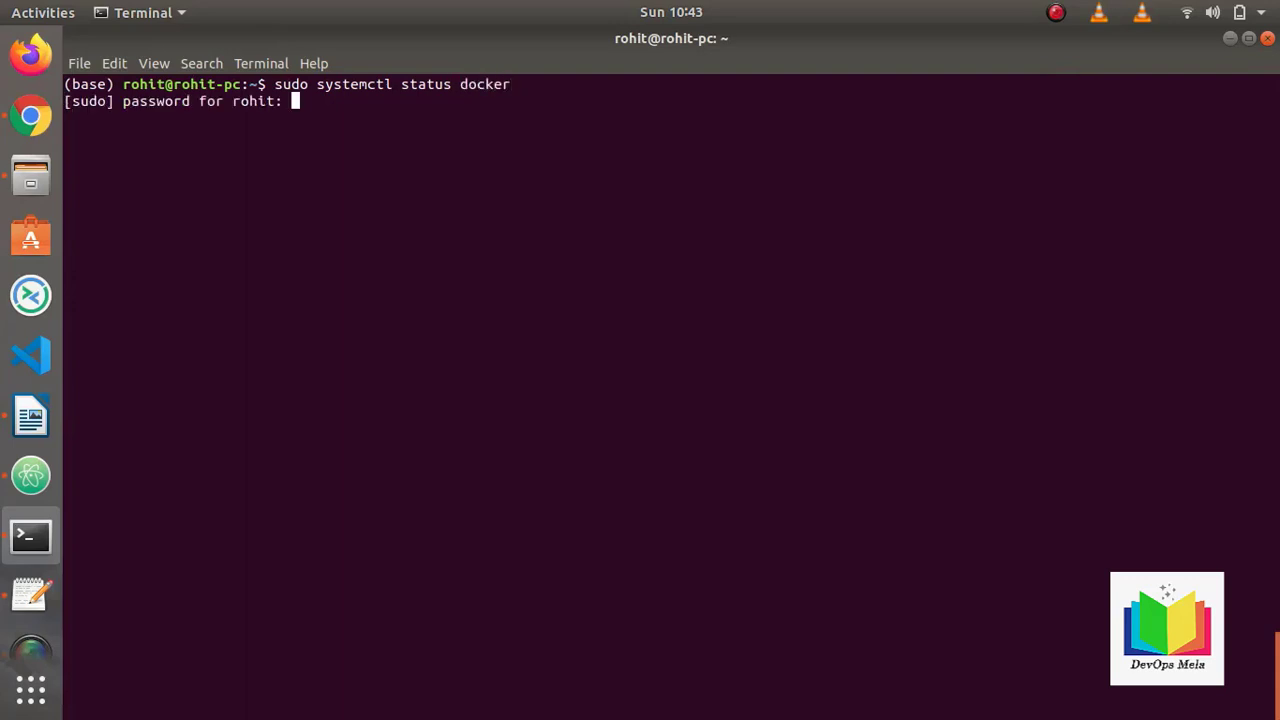
key("Return")
key("Return")
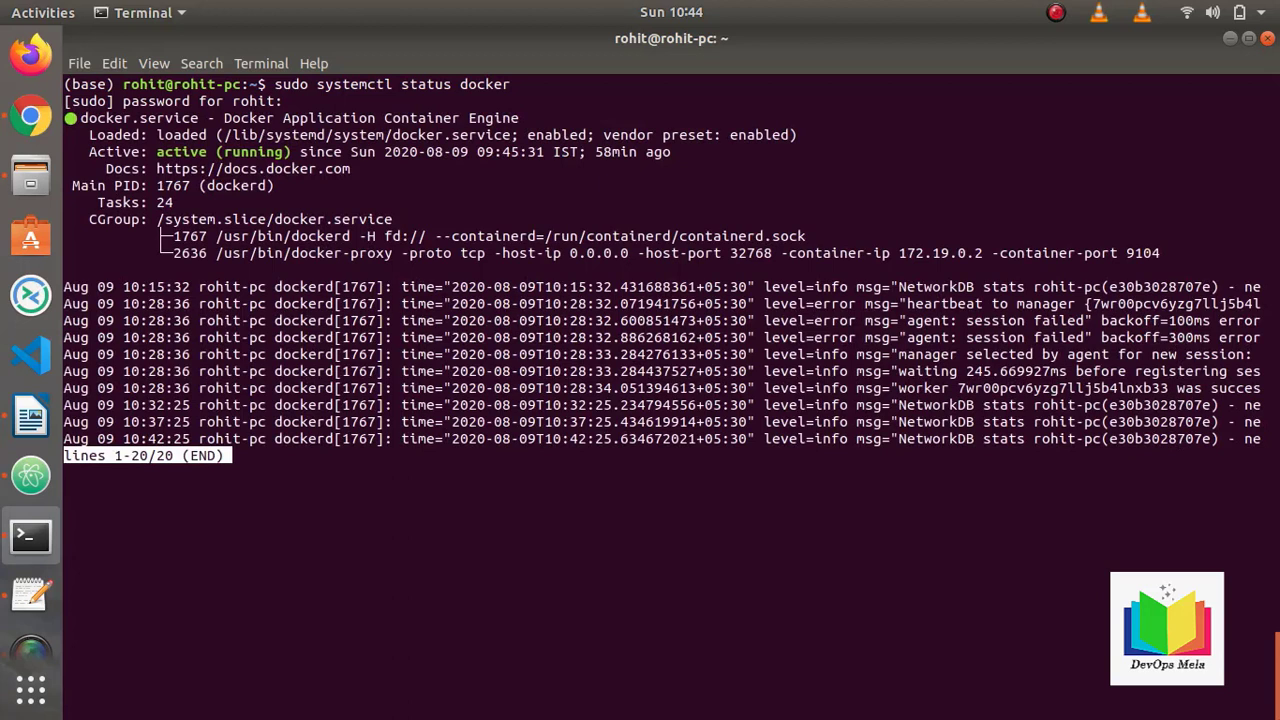
key("q")
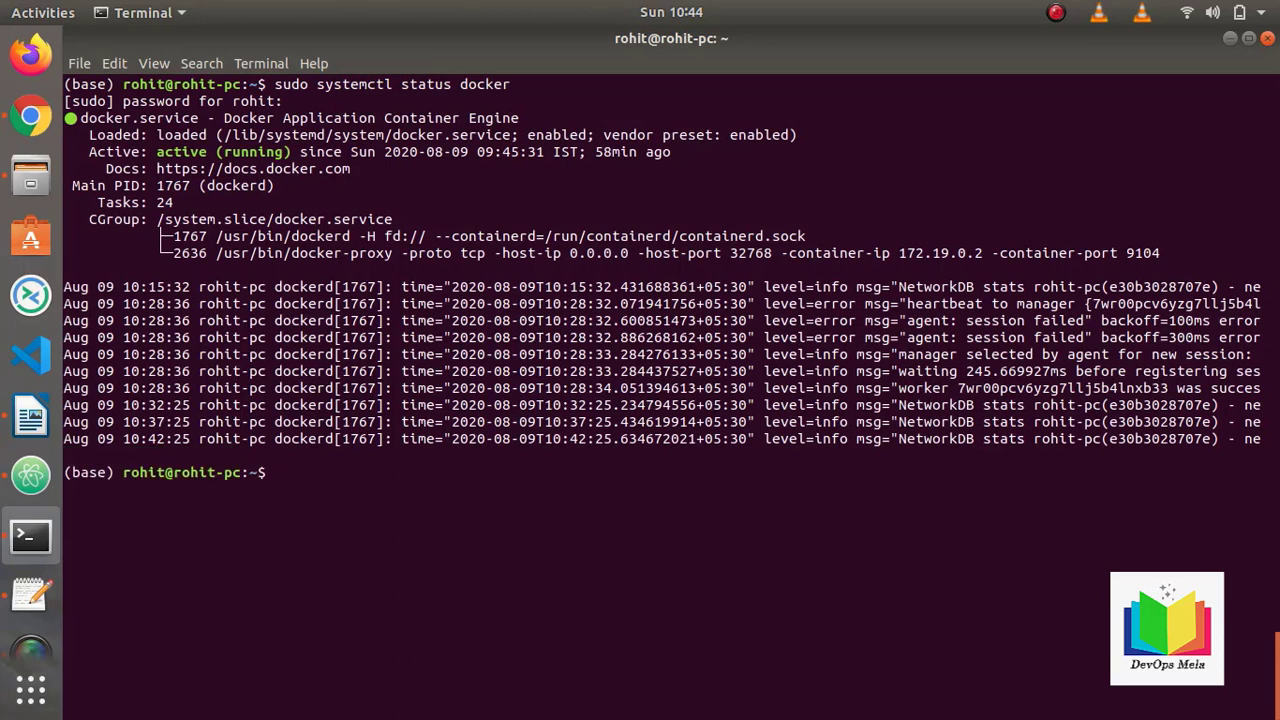
key("ctrl+l")
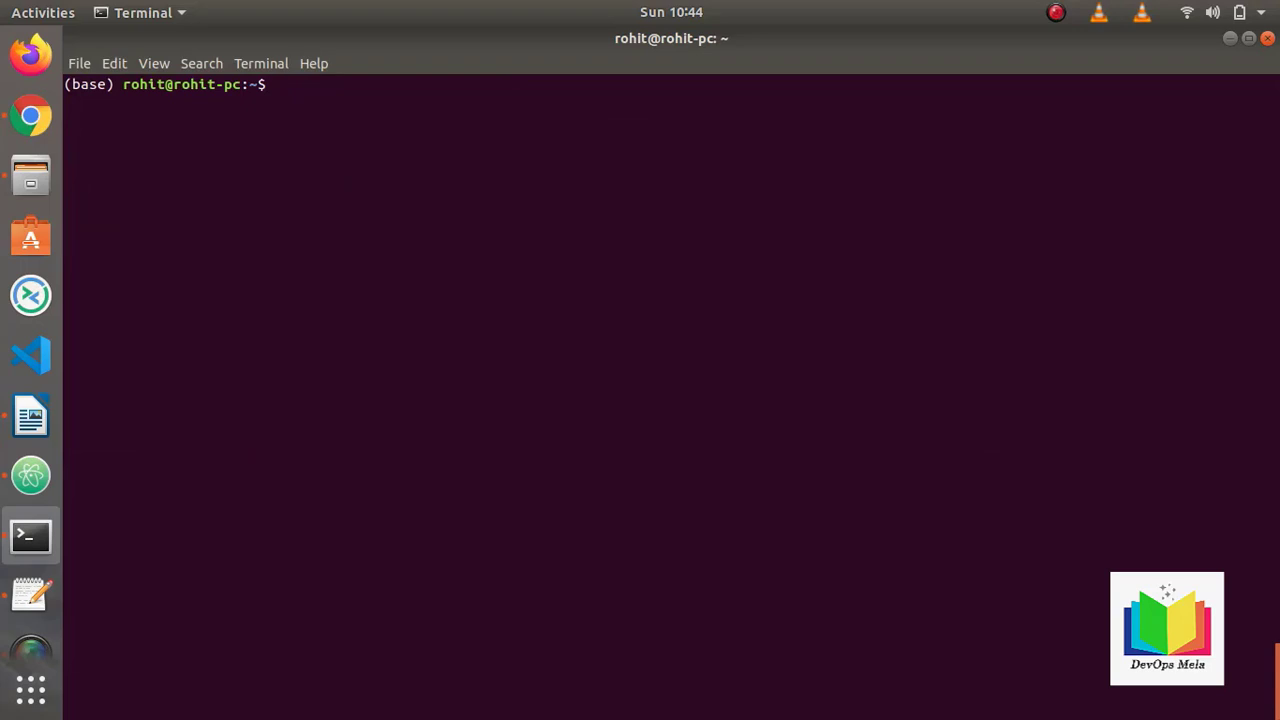
Bring up docker-compose.yml in Atom and select the services keyword.
left_click(41, 479)
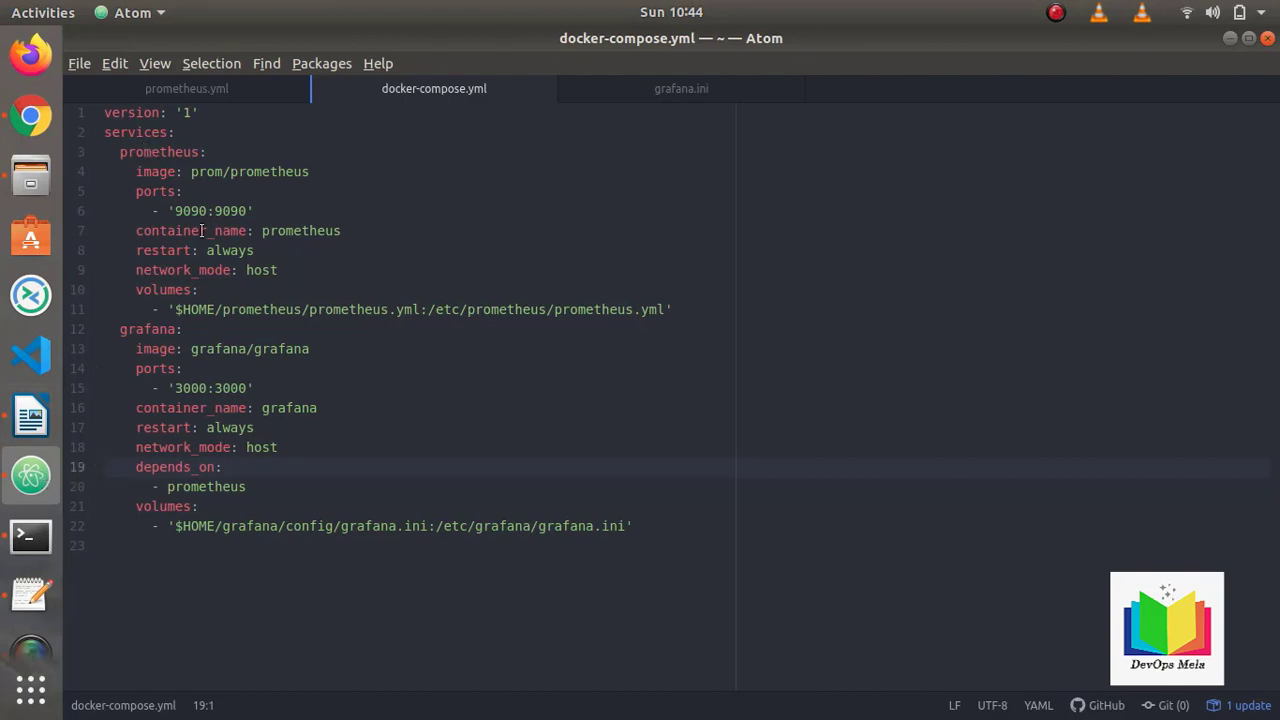
left_click(105, 120)
key("Right")
key("Down")
key("Right")
key("shift+Right")
key("shift+Right")
key("shift+Right")
key("shift+Right")
key("shift+Right")
key("shift+Right")
Step through the prometheus service name, its image line and its ports line.
key("Down")
key("Home")
key("shift+Right")
key("shift+Right")
key("shift+Right")
key("shift+Right")
key("shift+Right")
key("shift+Right")
key("shift+Right")
key("shift+Right")
key("shift+Right")
key("shift+Right")
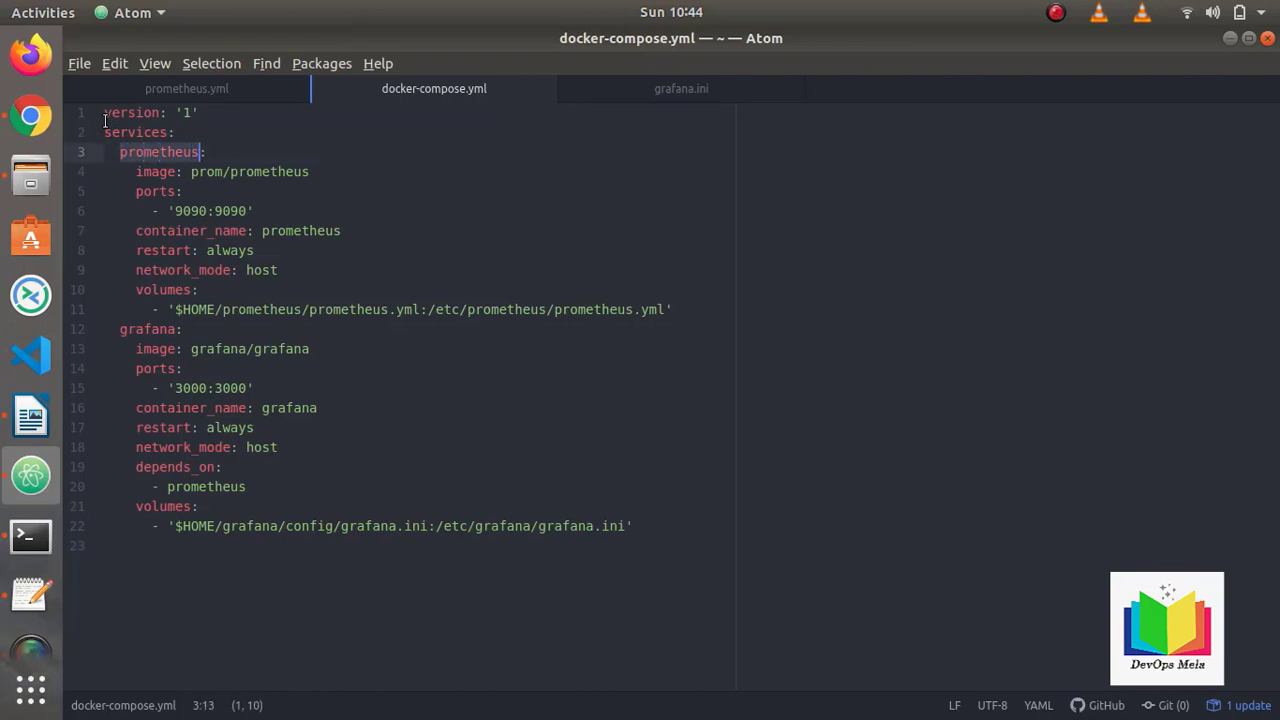
key("Down")
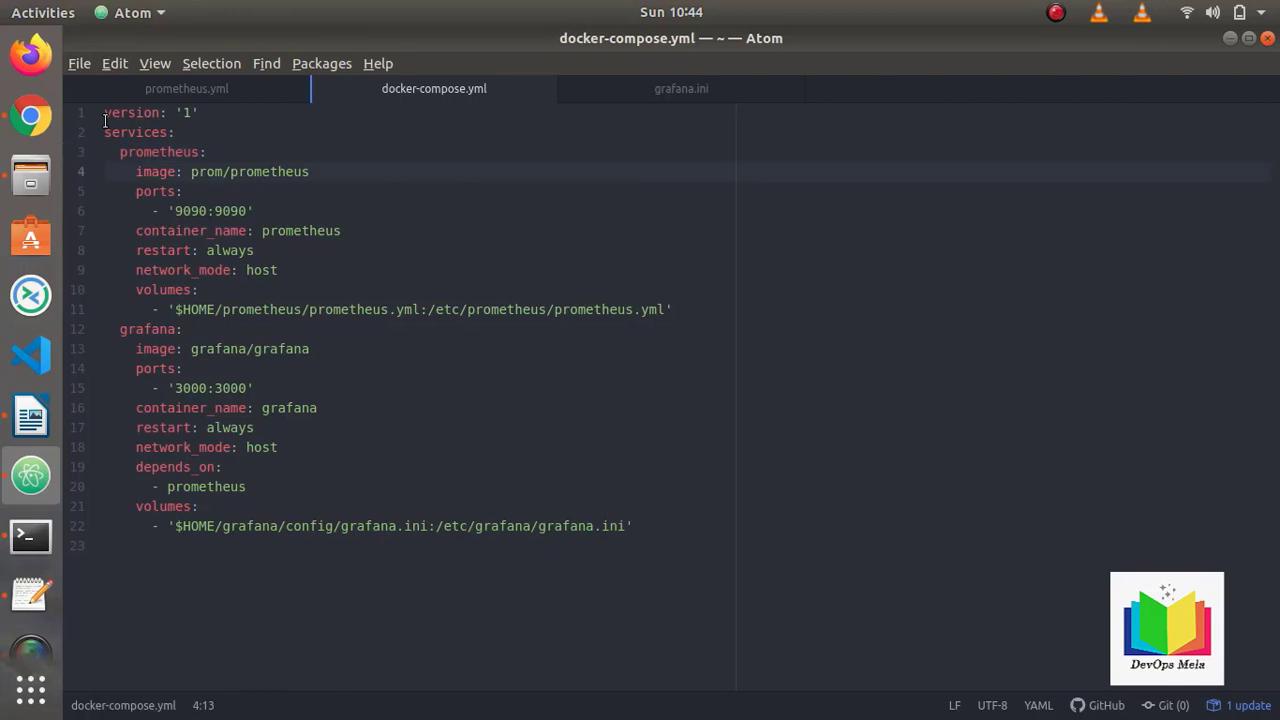
key("Left")
key("Left")
key("Down")
key("Up")
Search 'docker hub' in a new Chrome tab and open hub.docker.com.
left_click(50, 117)
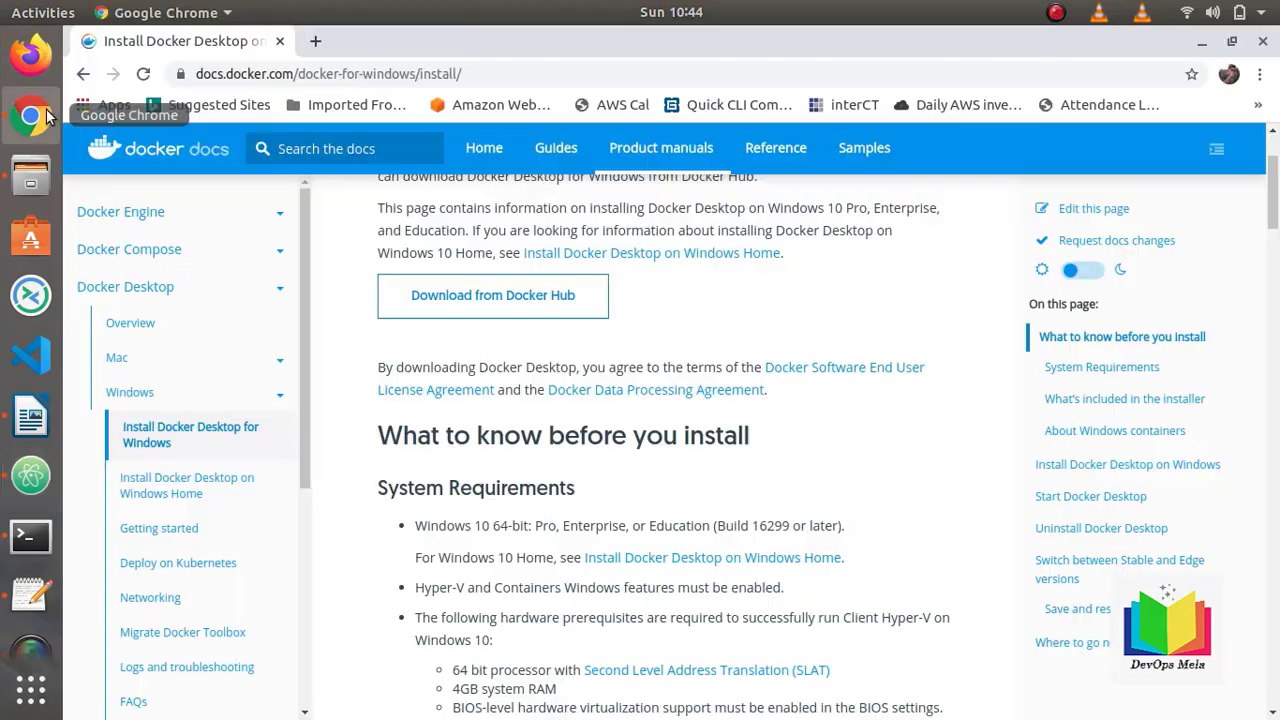
left_click(316, 42)
type("dock")
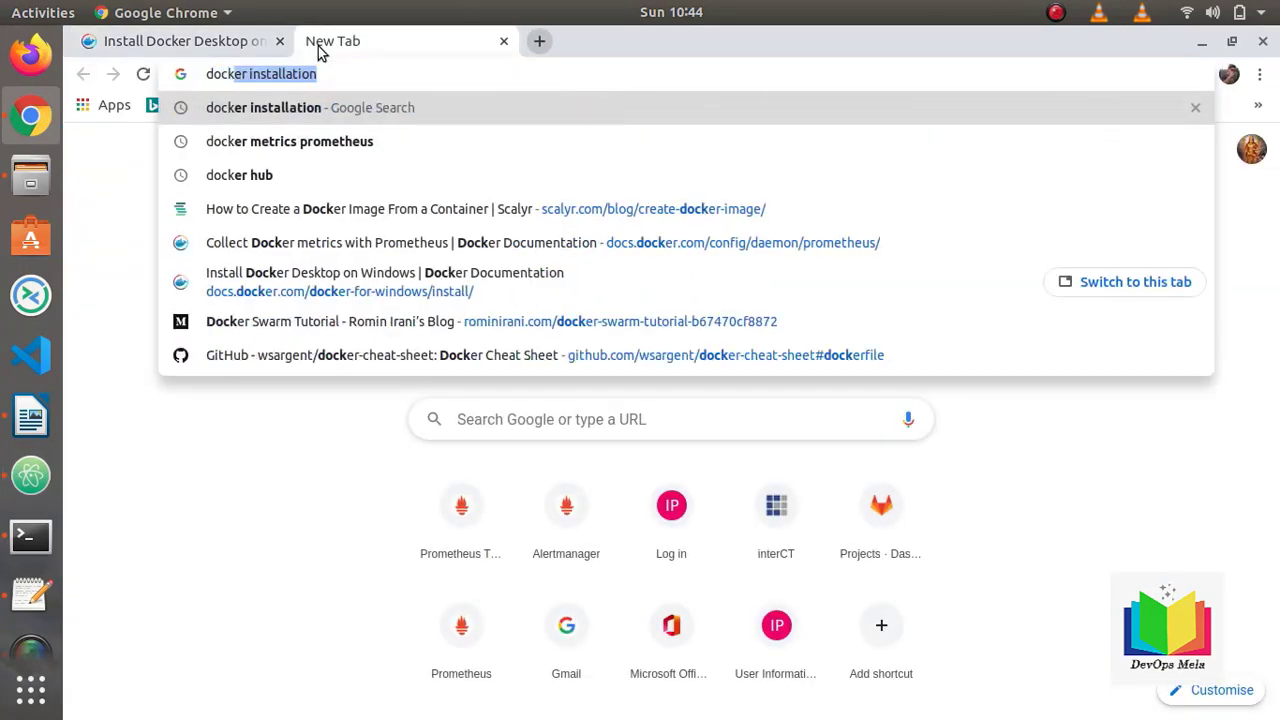
type("er hub")
key("Return")
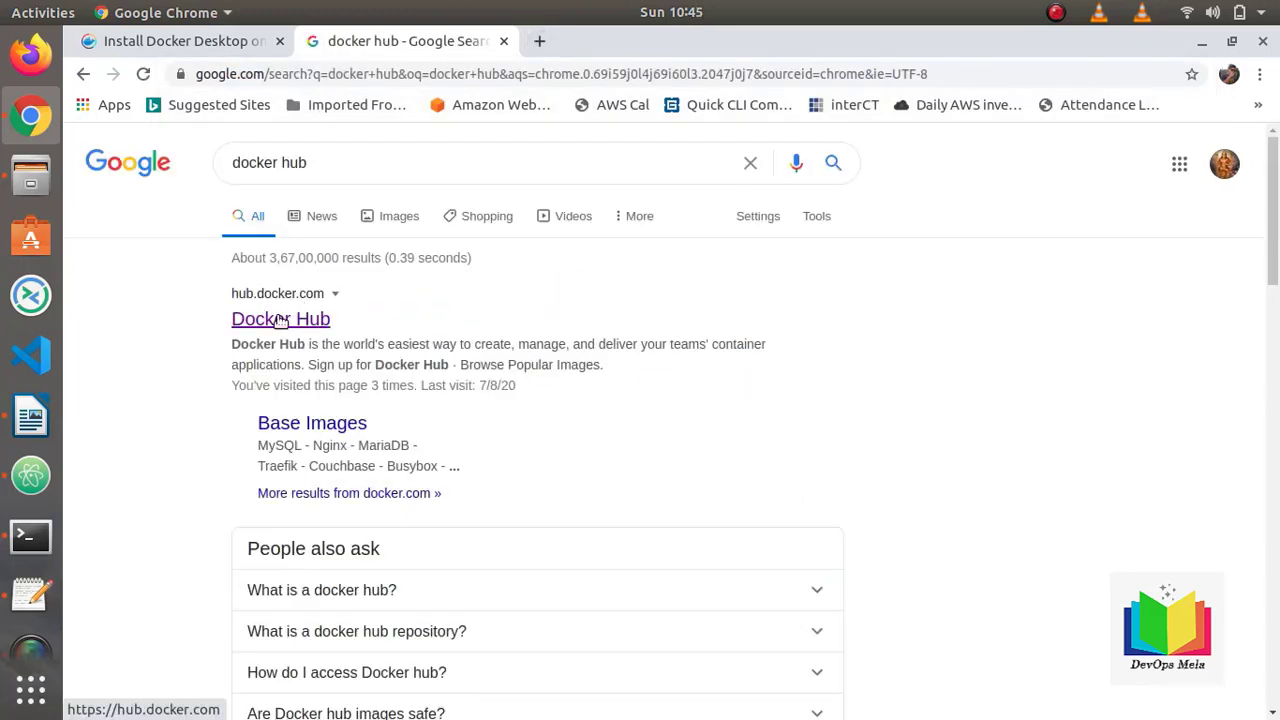
left_click(280, 318)
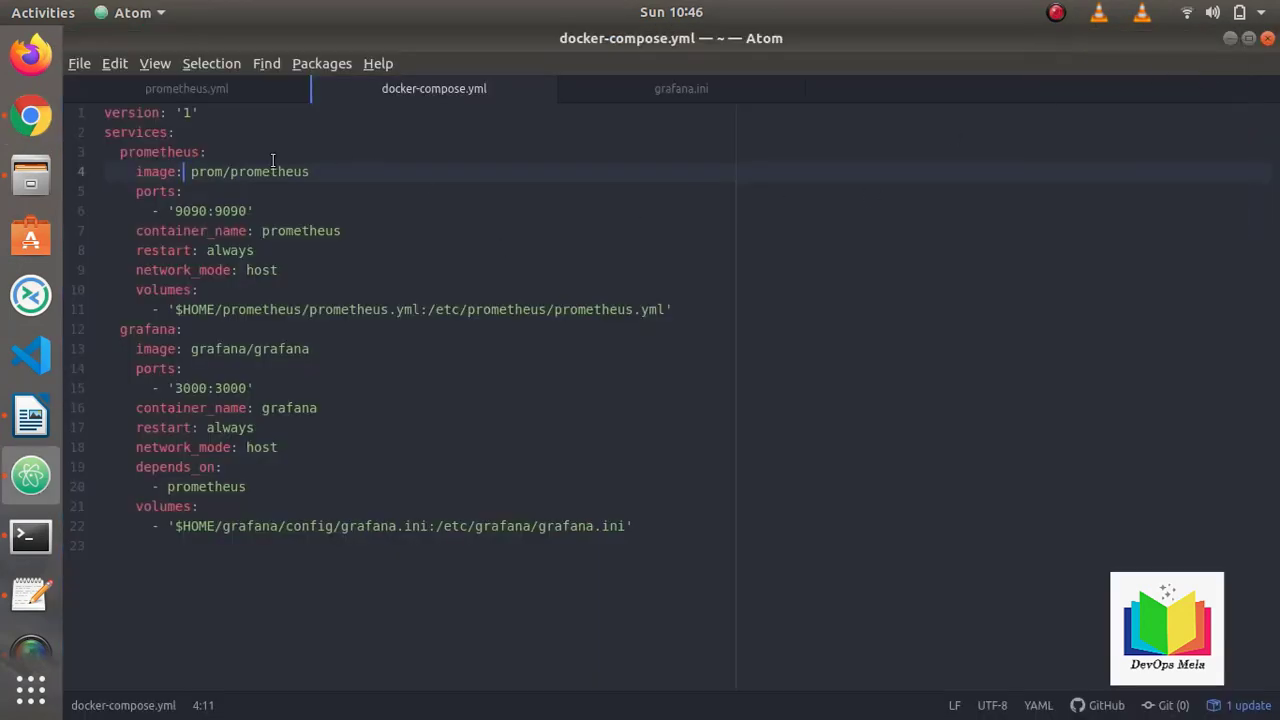
left_click_drag(167, 211, 258, 205)
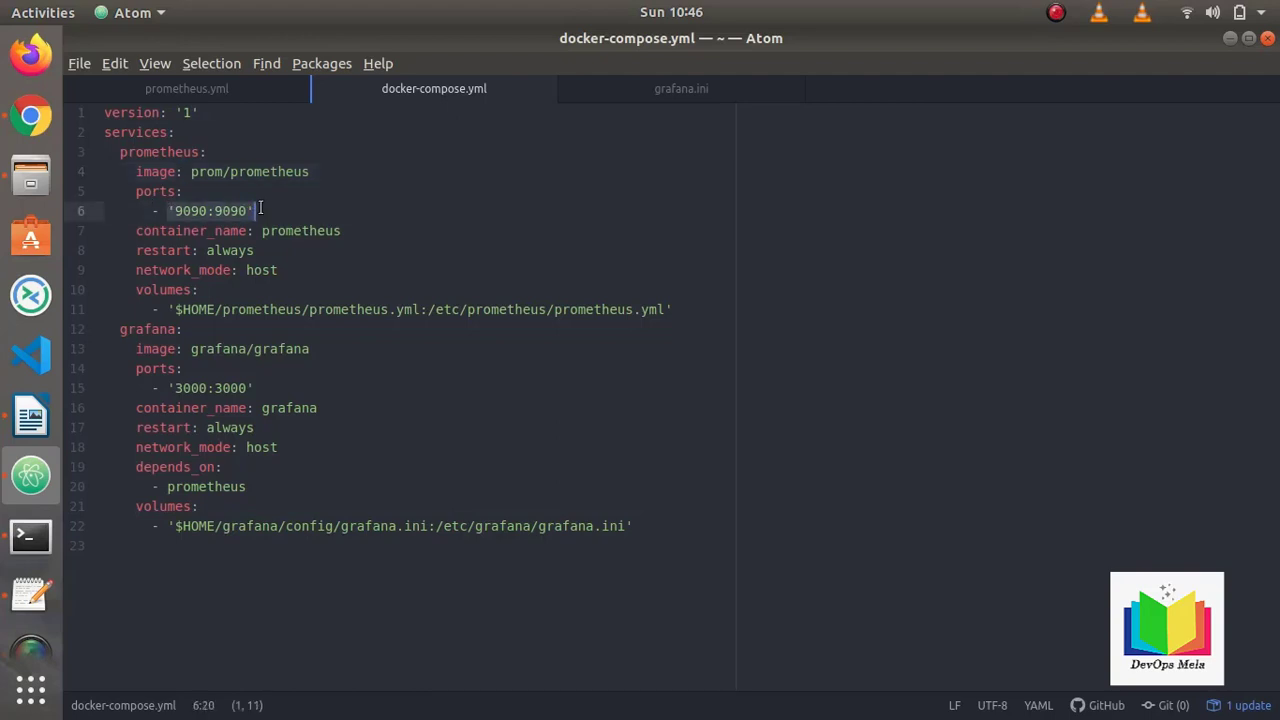
left_click_drag(136, 230, 344, 231)
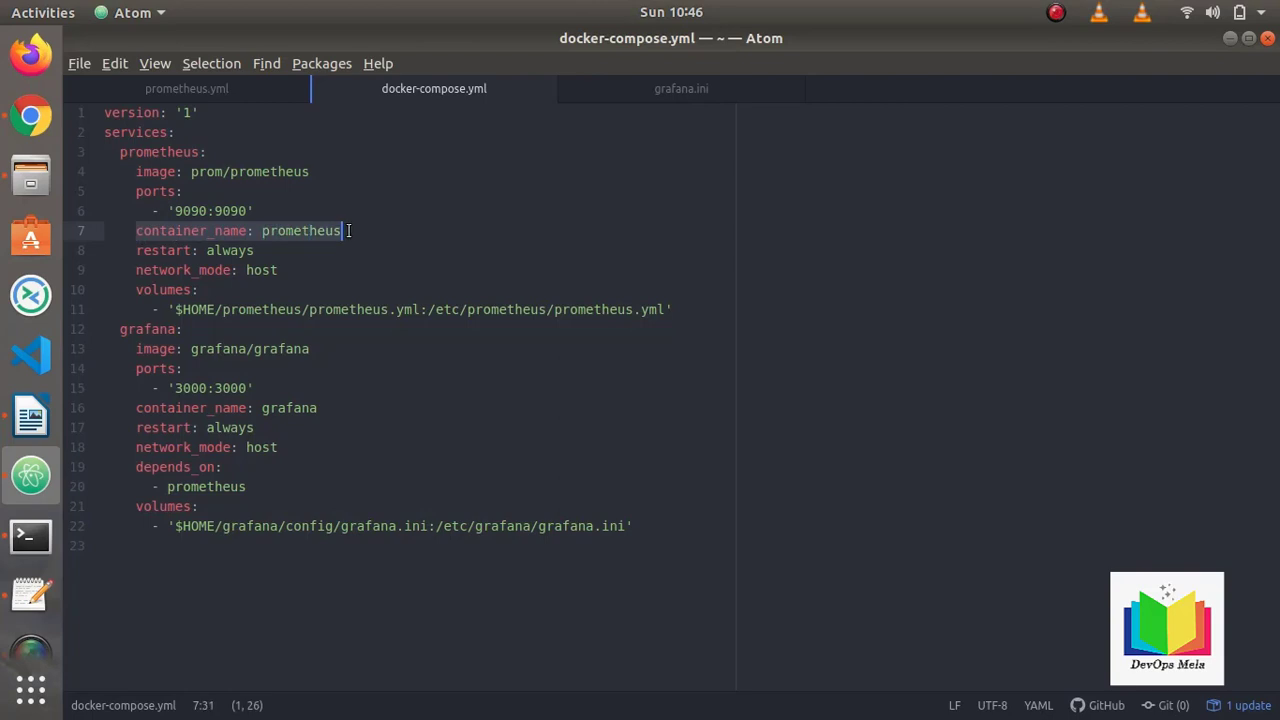
double_click(221, 257)
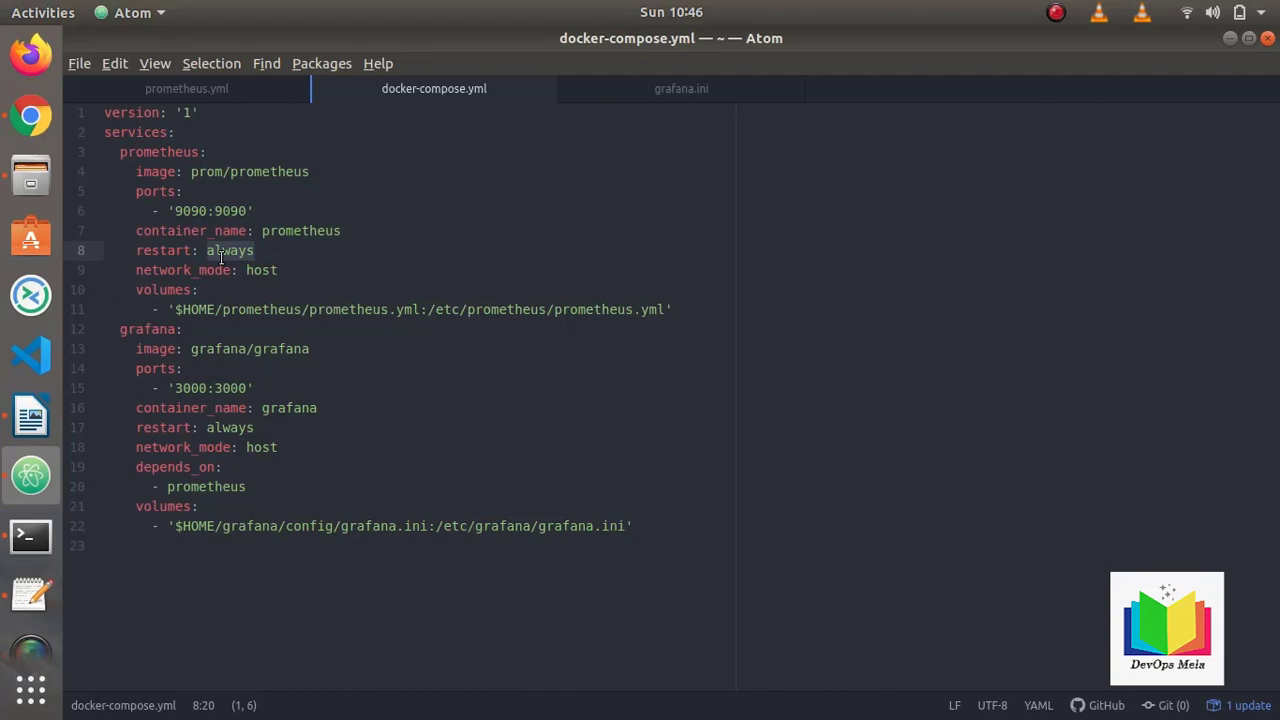
double_click(263, 268)
left_click_drag(137, 290, 290, 292)
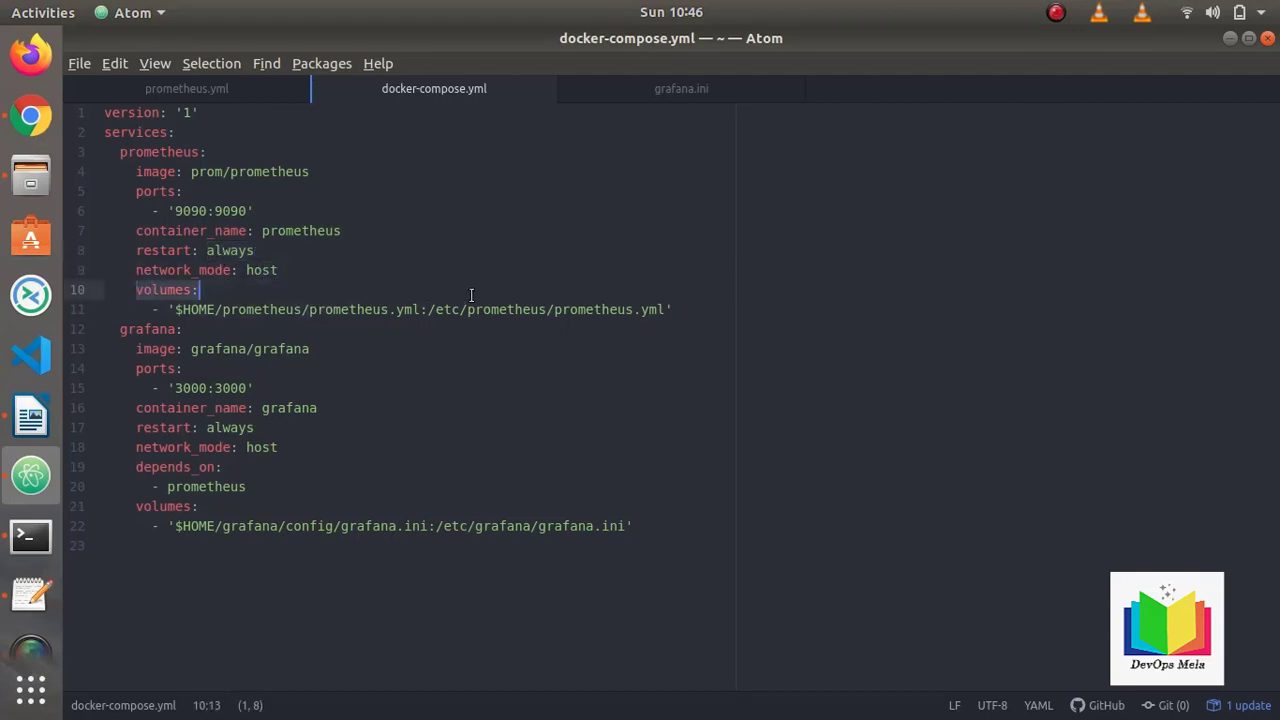
left_click(170, 309)
key("shift+Right")
key("shift+Right")
key("shift+Right")
key("shift+Right")
key("shift+Right")
key("shift+Right")
key("shift+Right")
key("shift+Right")
key("shift+Right")
key("shift+Right")
key("shift+Right")
key("shift+Right")
key("shift+Right")
key("shift+Right")
key("shift+Right")
key("shift+Right")
key("shift+Right")
key("shift+Right")
key("shift+Right")
key("shift+Right")
key("shift+Right")
key("shift+Right")
key("shift+Right")
key("shift+Right")
key("shift+Right")
key("shift+Right")
key("shift+Right")
key("shift+Right")
key("shift+Right")
key("shift+Right")
key("shift+Right")
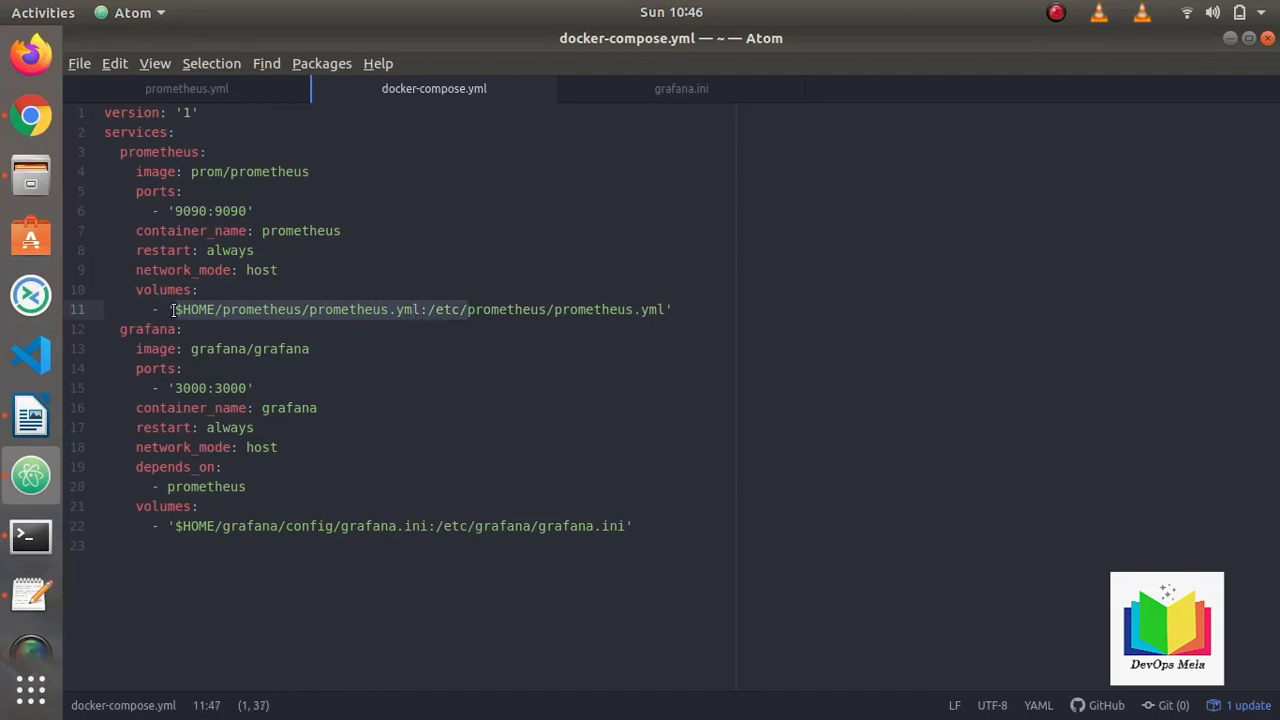
key("shift+Right")
key("shift+Right")
key("shift+Right")
key("shift+Right")
key("shift+Right")
key("shift+Right")
key("shift+Right")
key("shift+Right")
key("shift+Right")
key("shift+Right")
key("shift+Right")
key("shift+Right")
key("shift+Right")
key("shift+Right")
key("shift+Right")
key("shift+Right")
key("shift+Right")
key("shift+Right")
key("shift+Right")
key("shift+Right")
key("shift+Right")
key("shift+Right")
key("shift+Right")
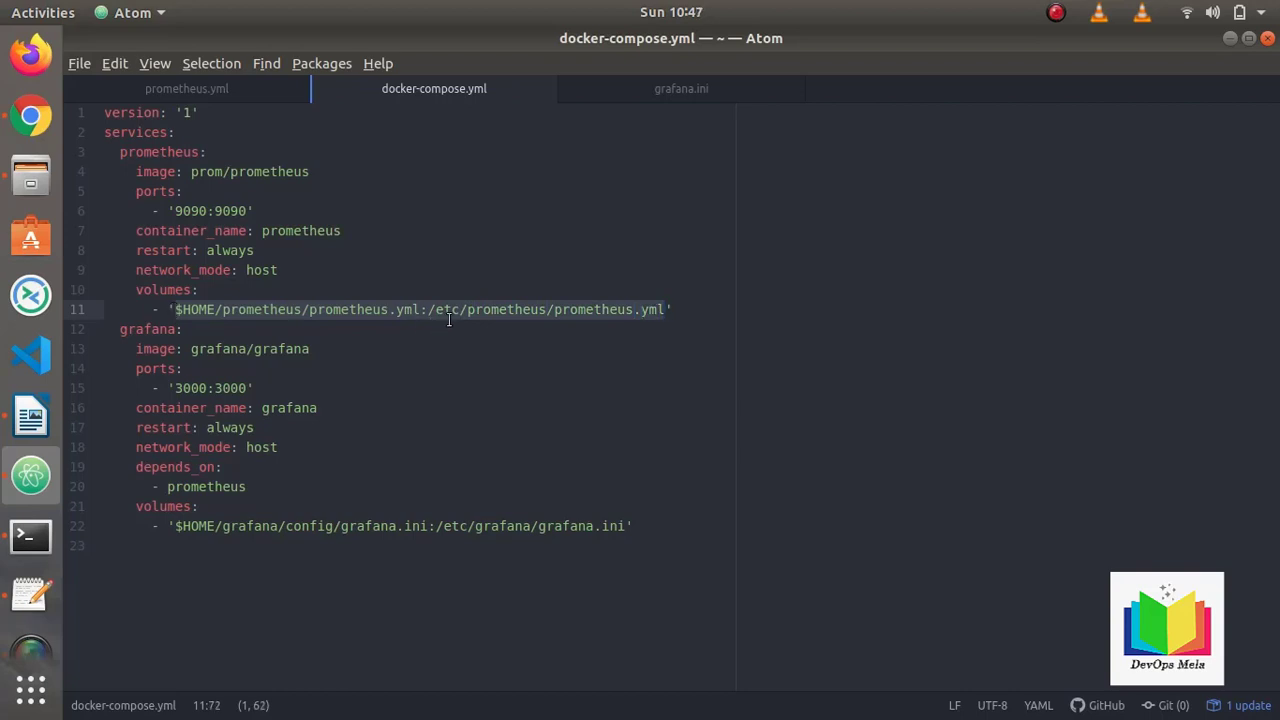
left_click(438, 309)
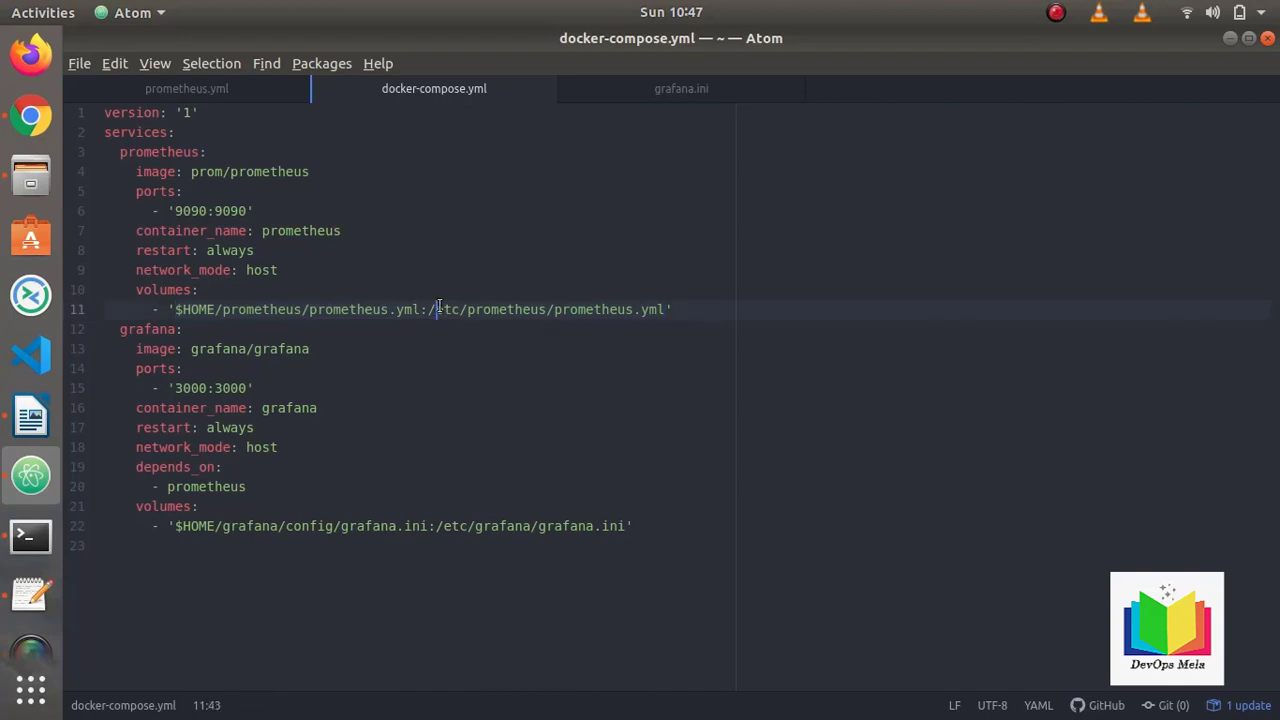
double_click(364, 311)
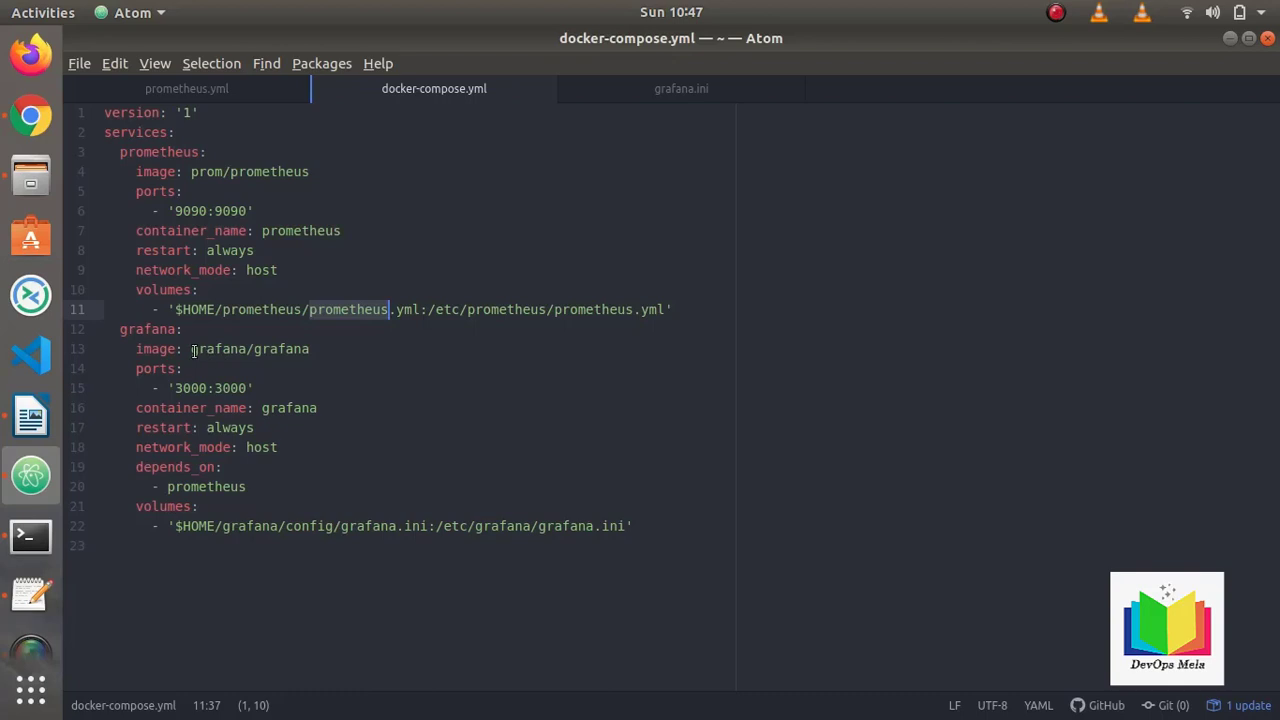
left_click_drag(191, 348, 337, 346)
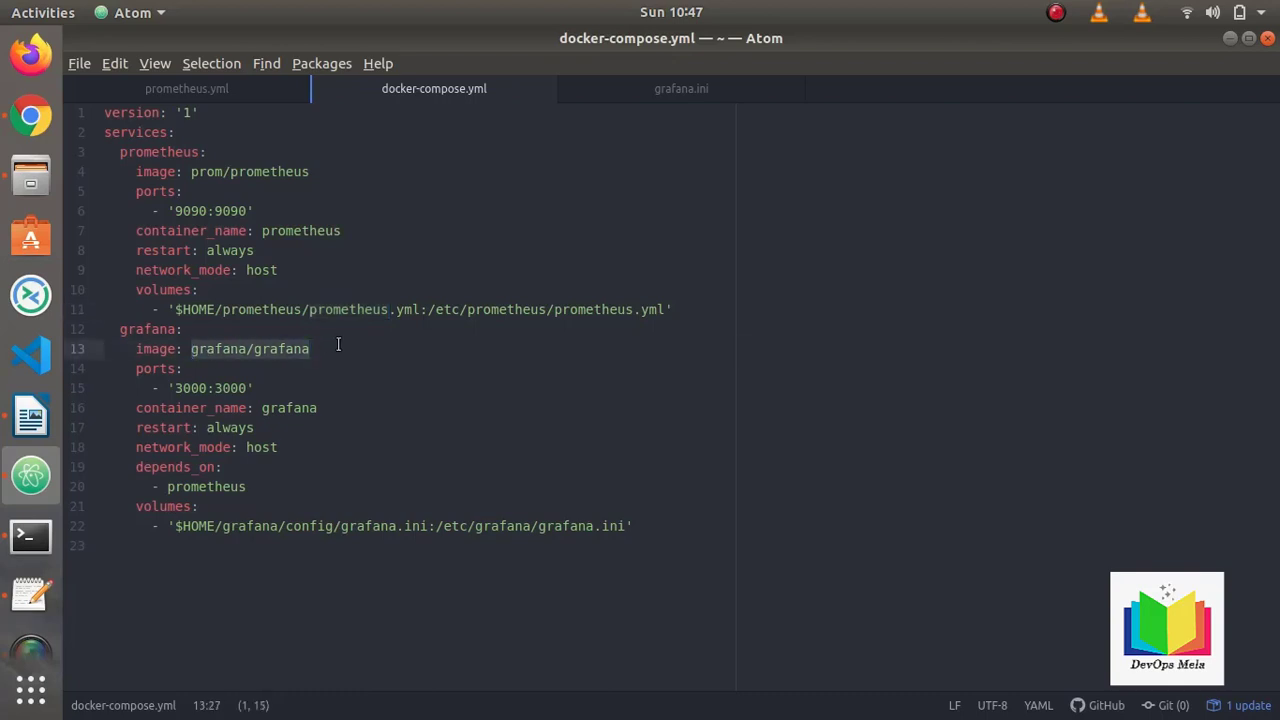
triple_click(195, 387)
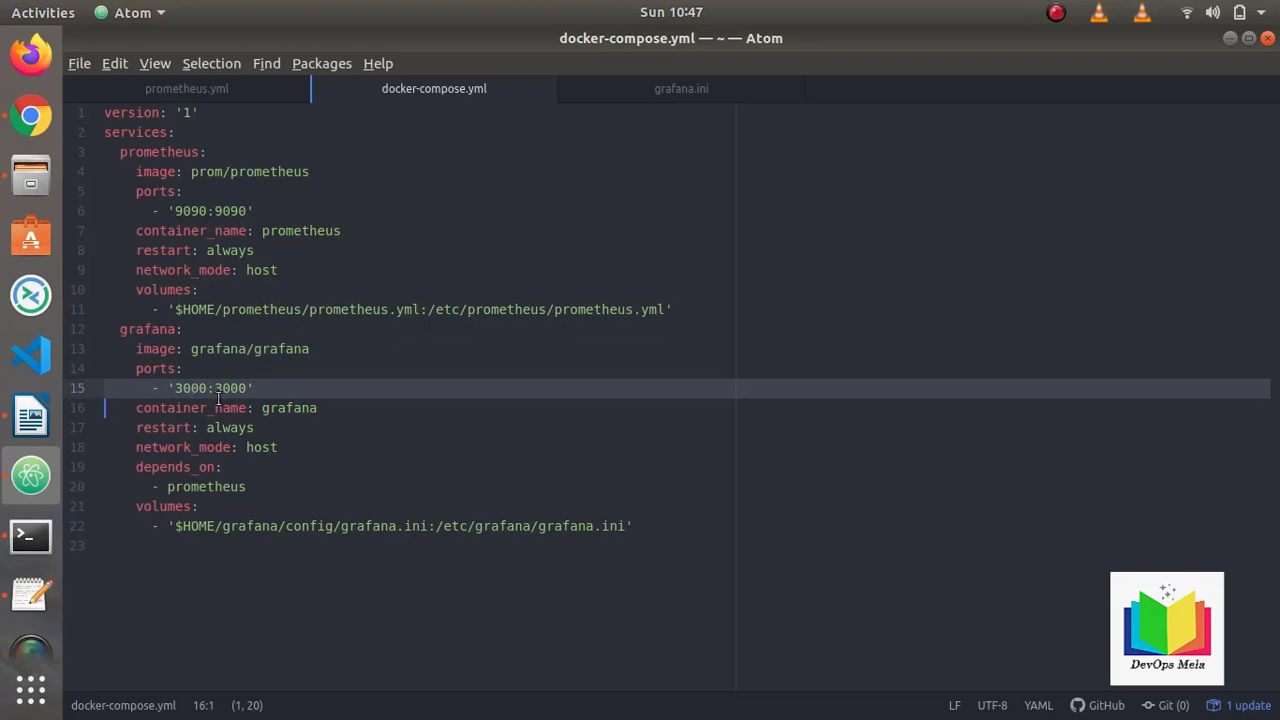
triple_click(305, 407)
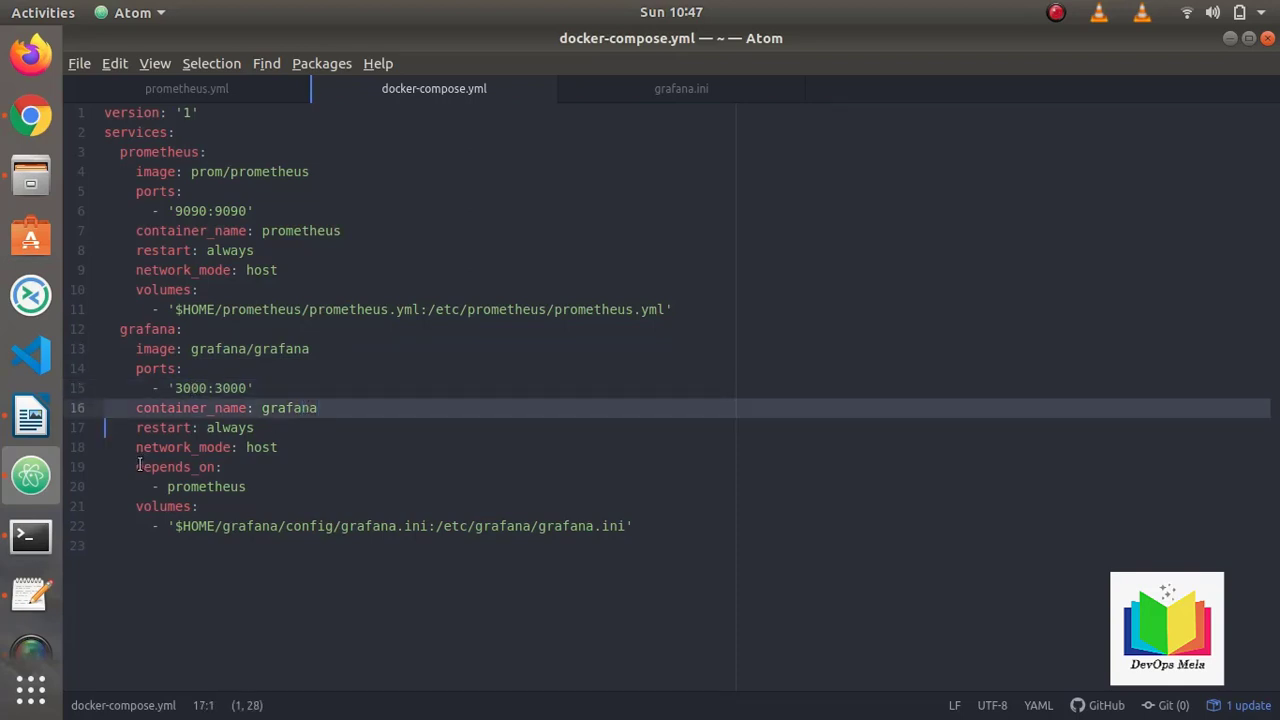
left_click_drag(137, 466, 250, 487)
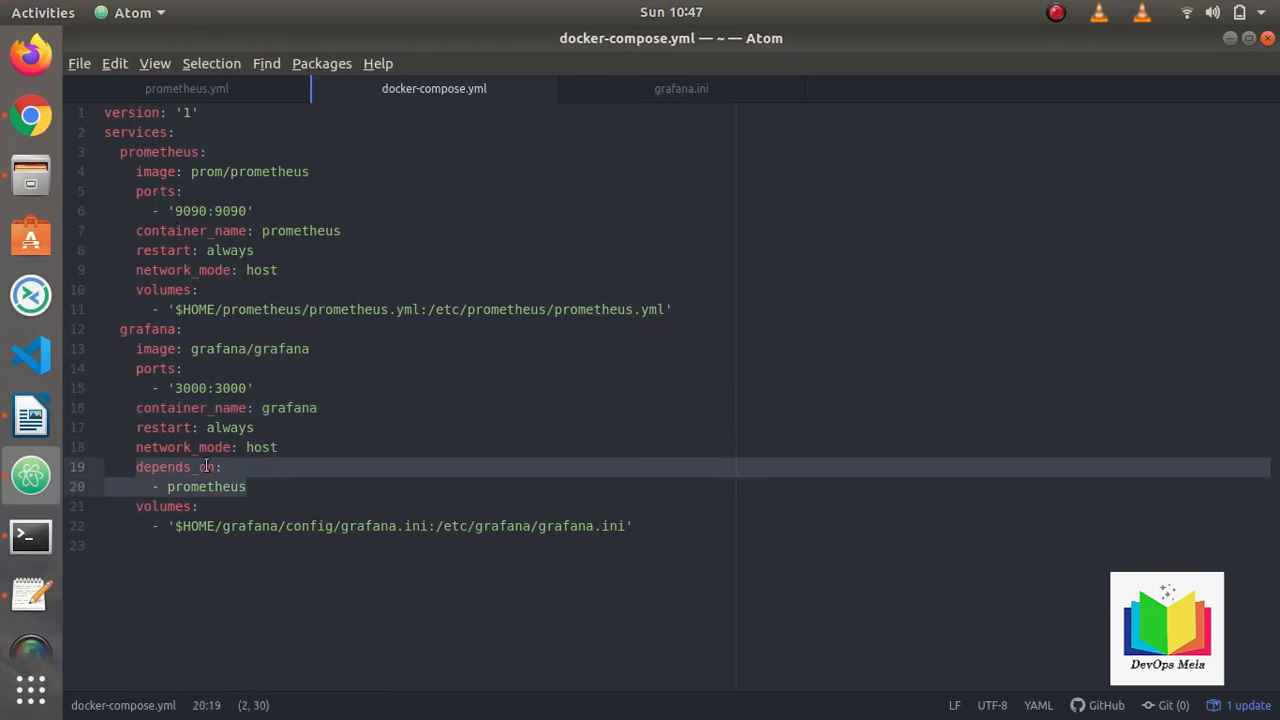
double_click(197, 526)
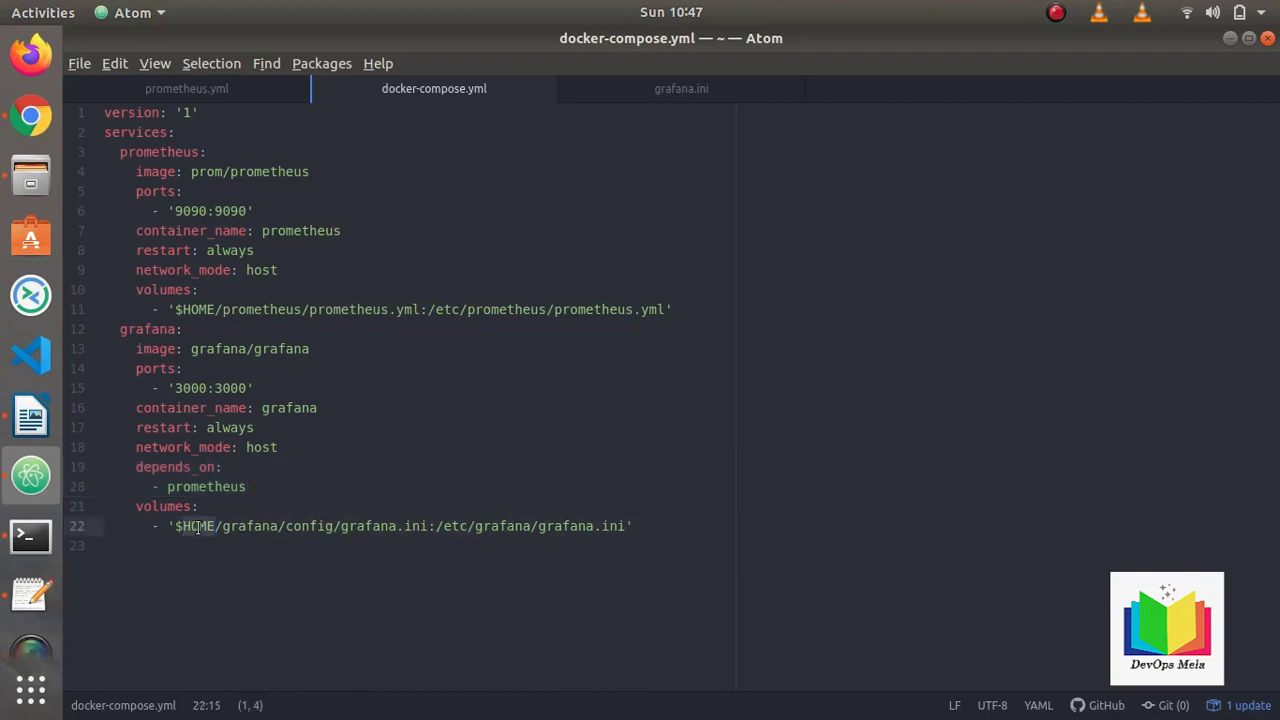
triple_click(185, 530)
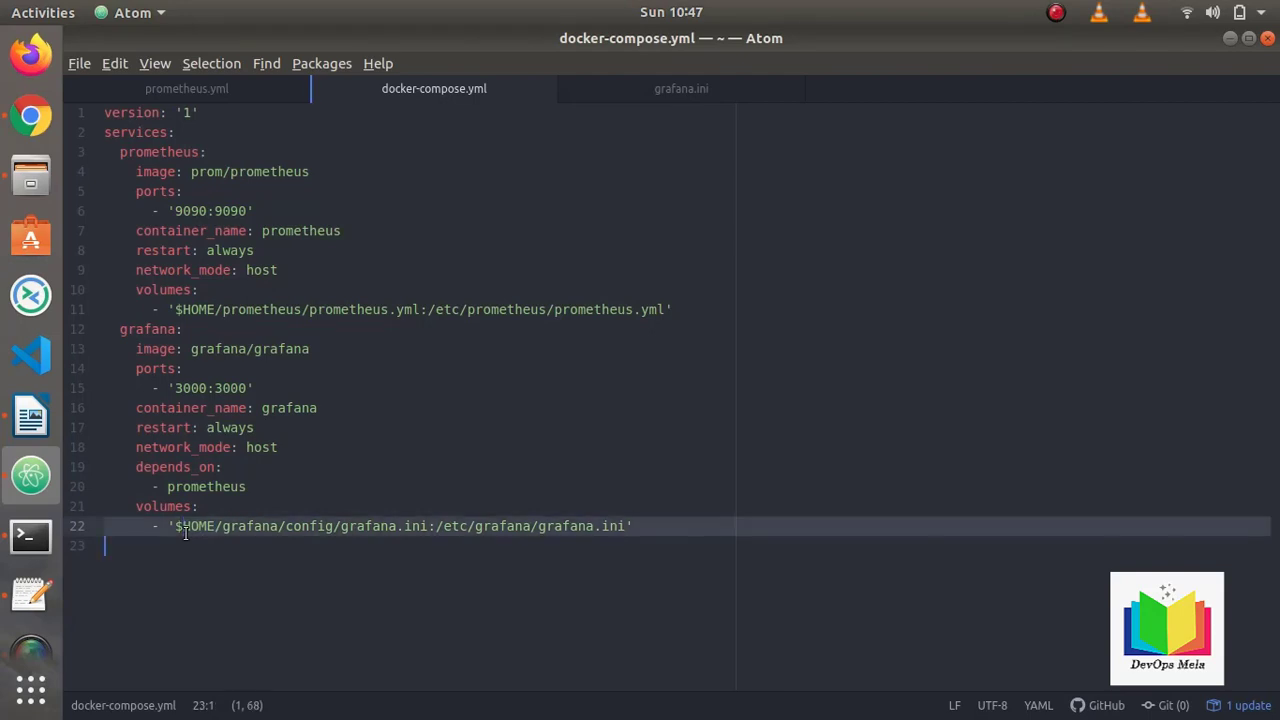
double_click(190, 528)
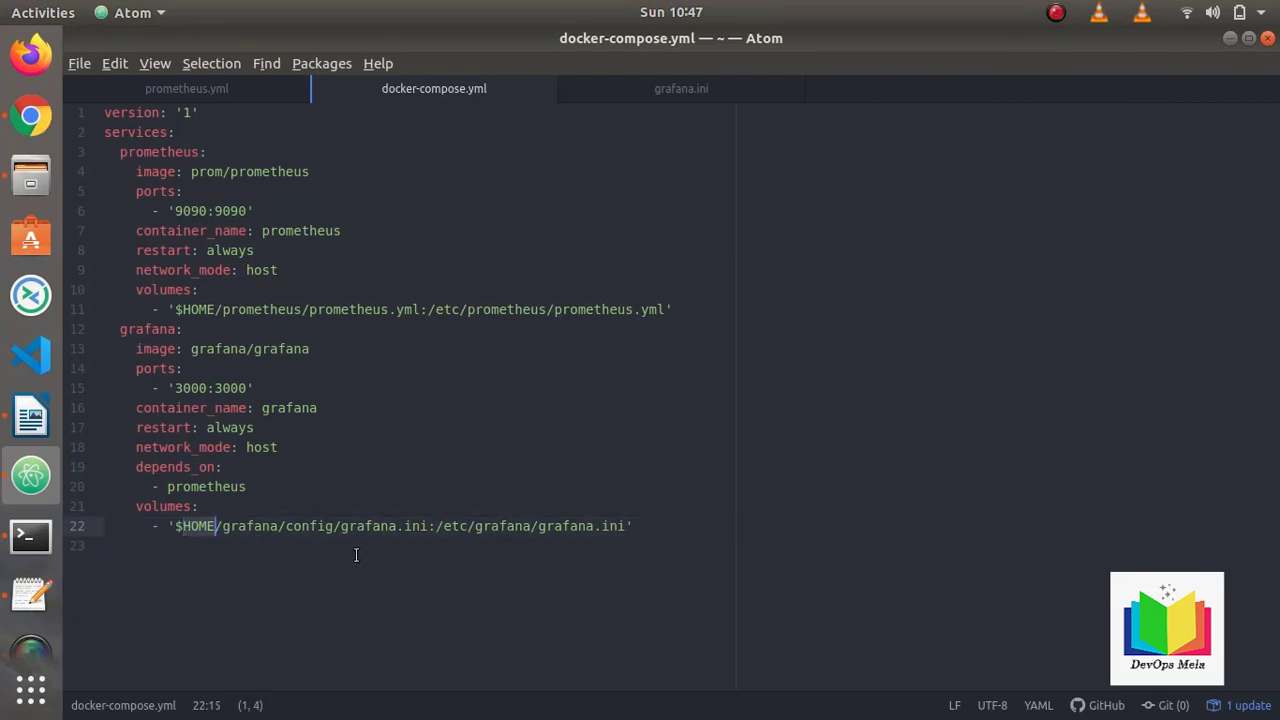
triple_click(395, 526)
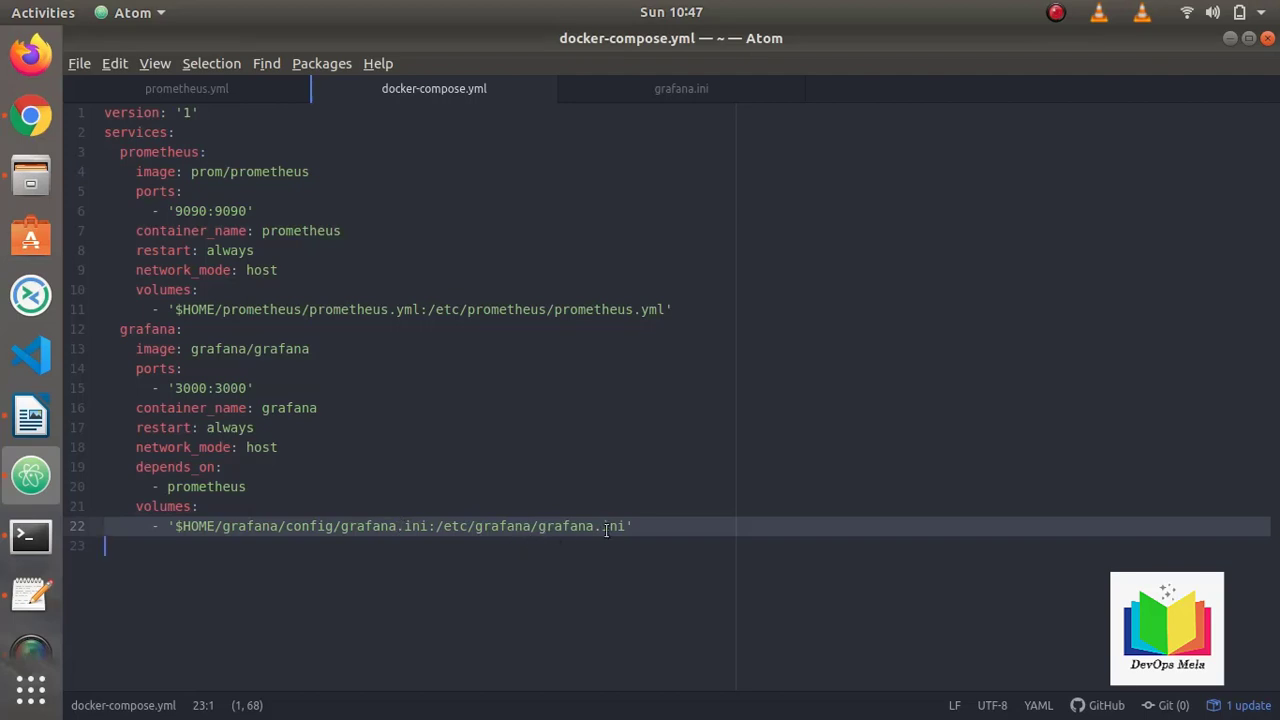
double_click(368, 313)
triple_click(368, 313)
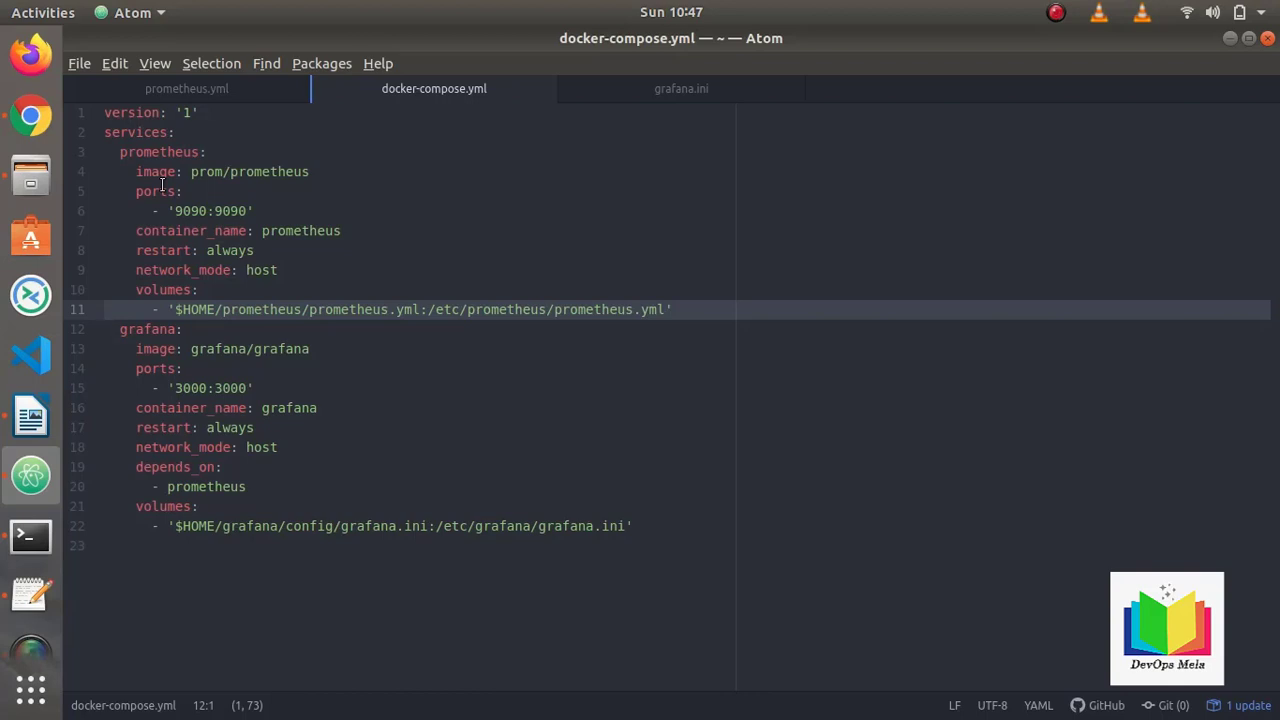
Open prometheus.yml and select the global scrape_interval and evaluation_interval settings.
left_click(213, 87)
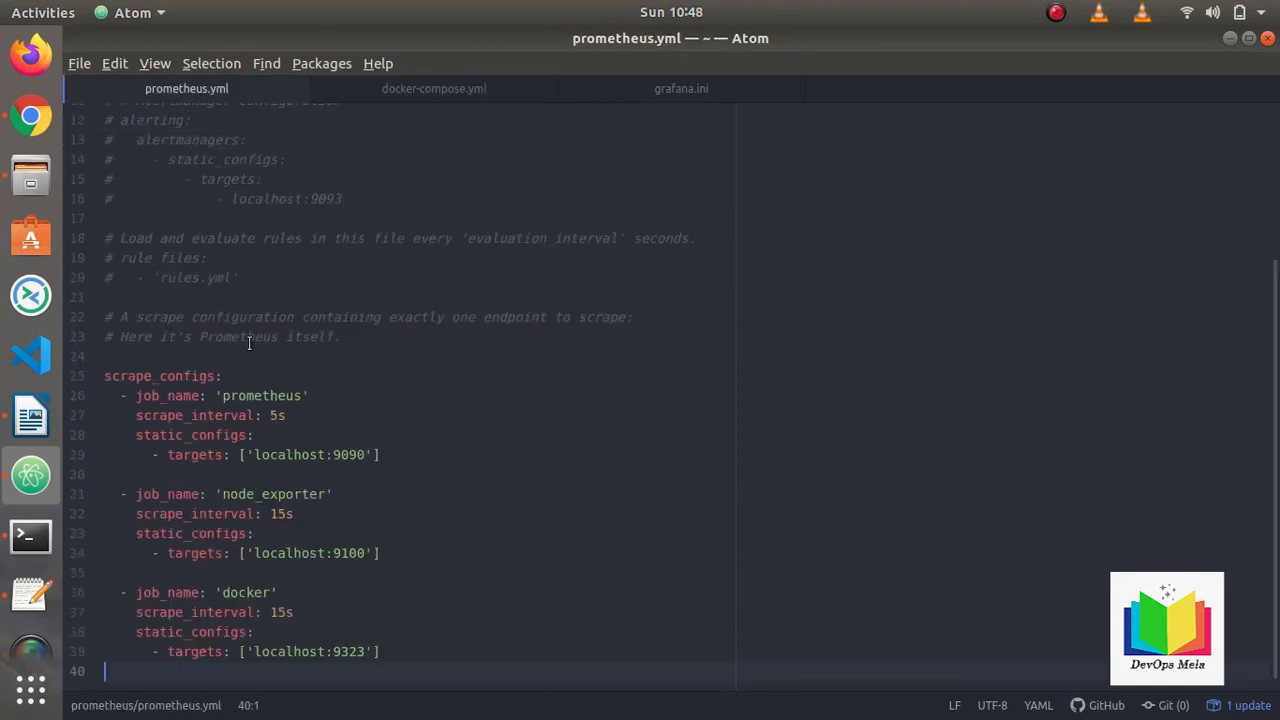
scroll(251, 343, "up", 5)
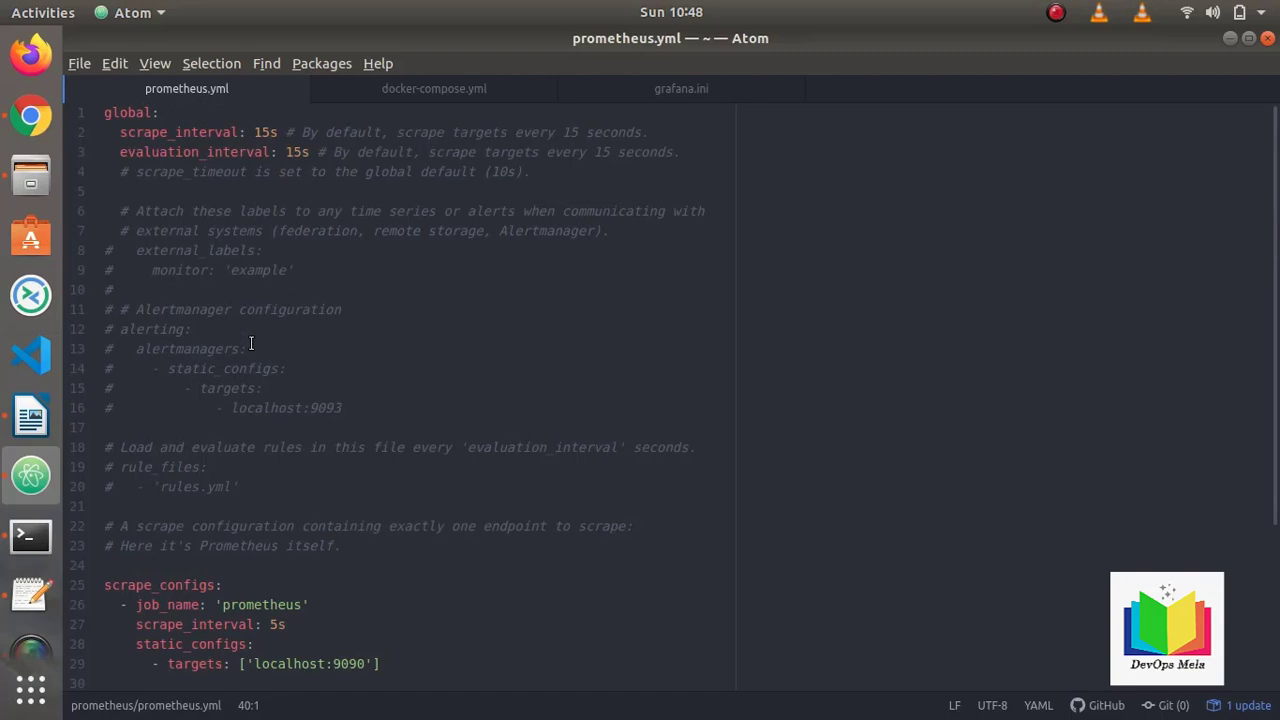
double_click(123, 136)
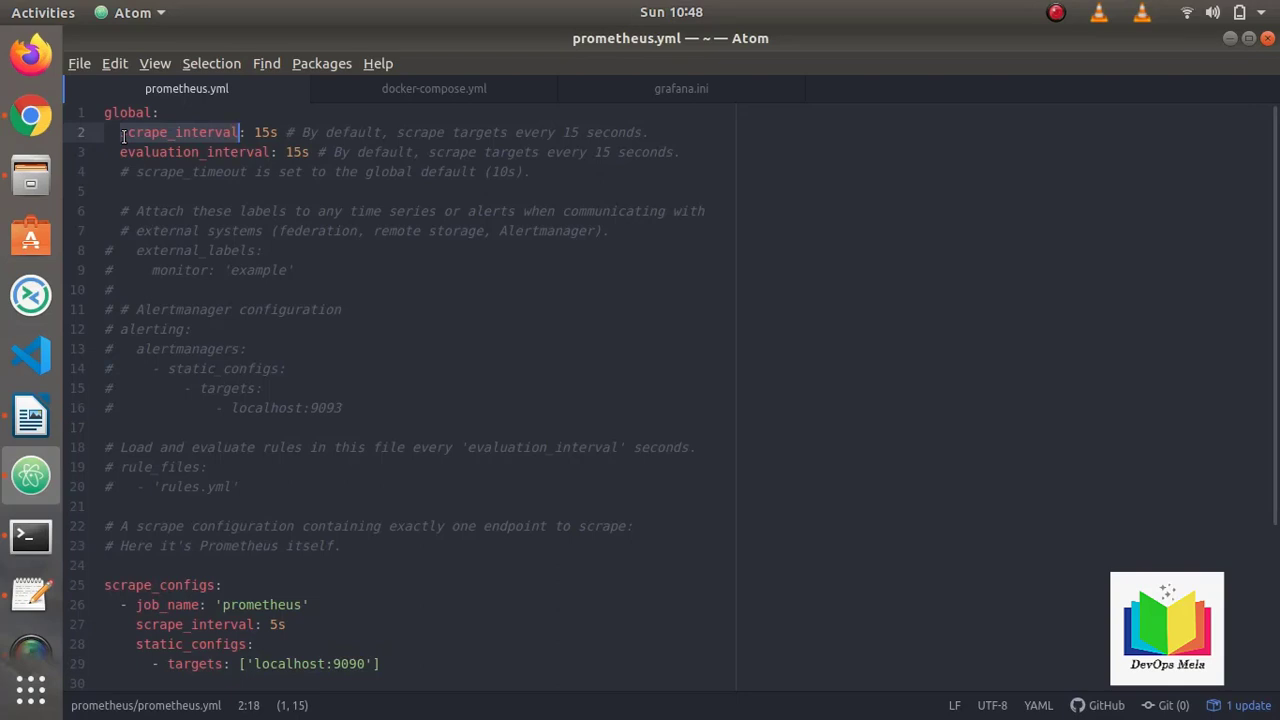
double_click(192, 132)
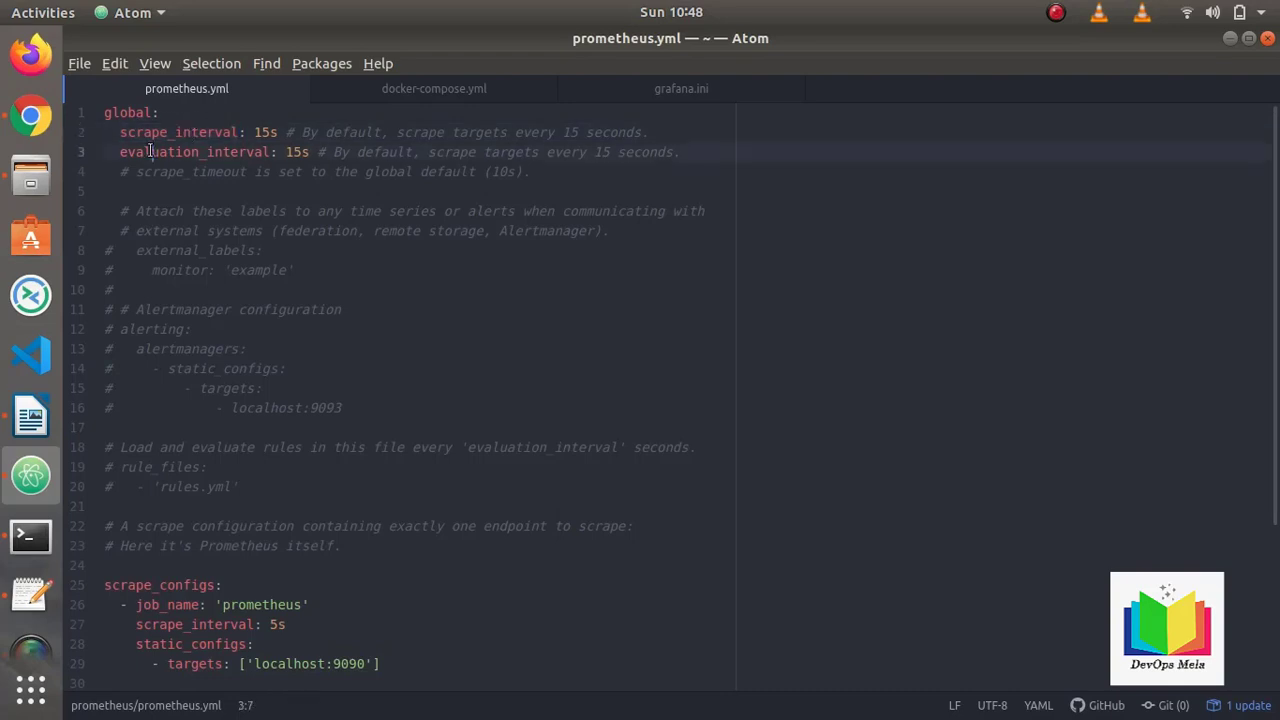
double_click(150, 151)
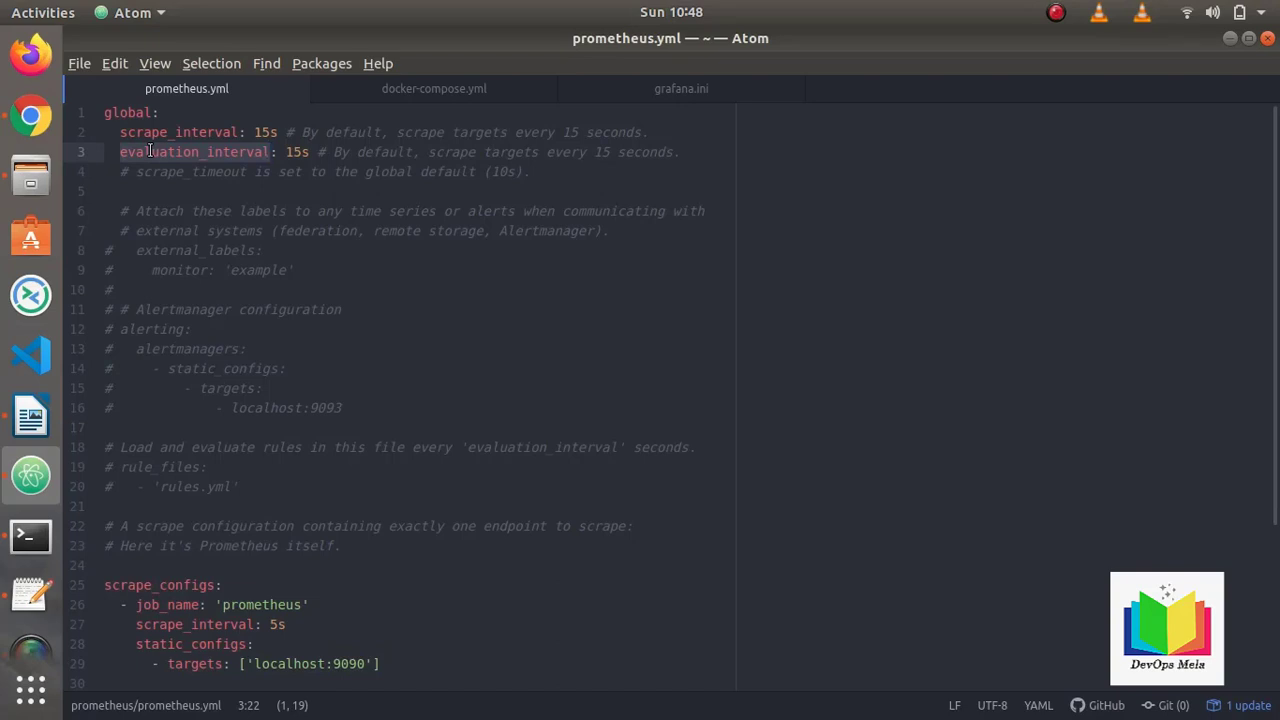
scroll(237, 305, "down", 3)
scroll(180, 314, "up", 3)
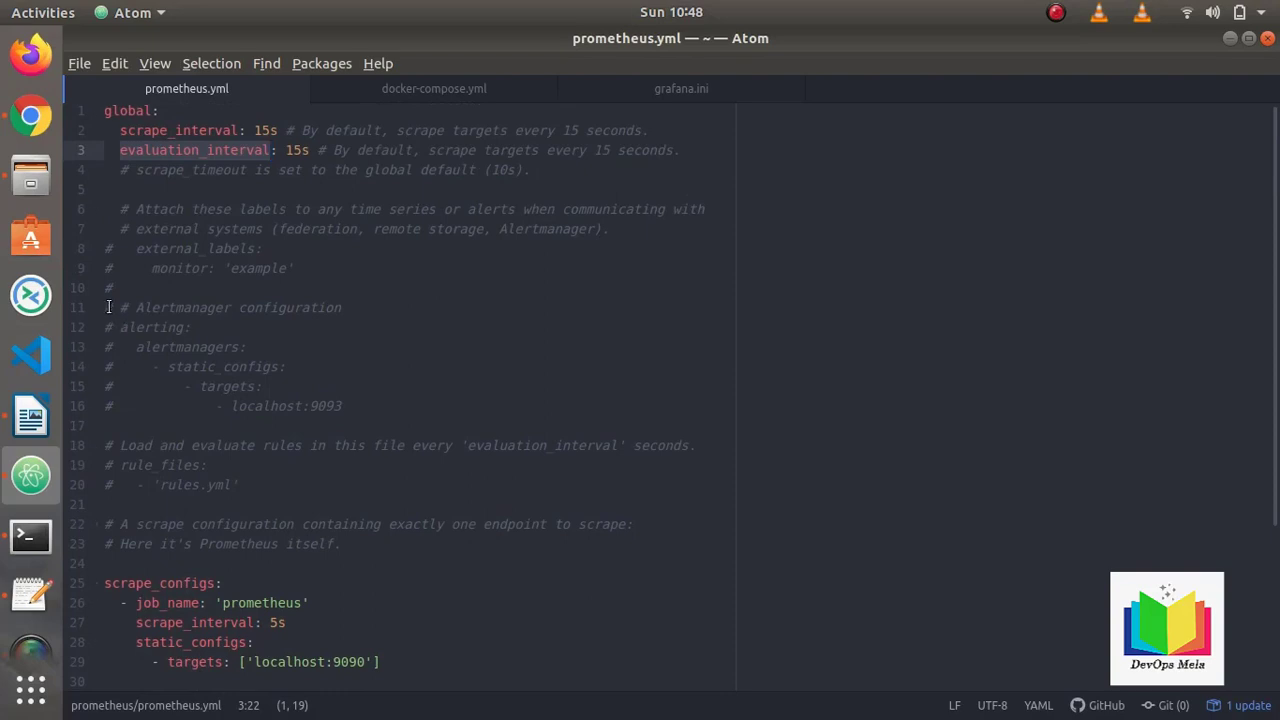
Select the commented-out alerting block, then return to the monitoring_stack.odt notes.
left_click_drag(109, 307, 217, 401)
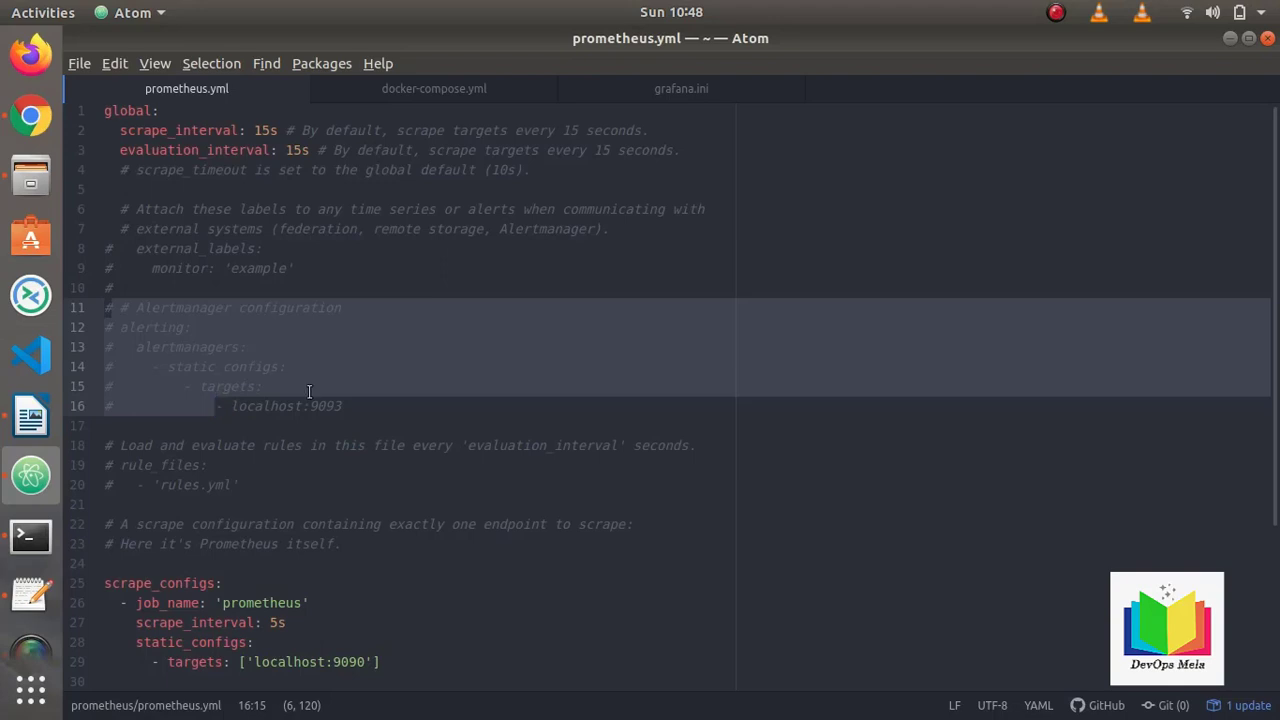
left_click_drag(348, 402, 108, 312)
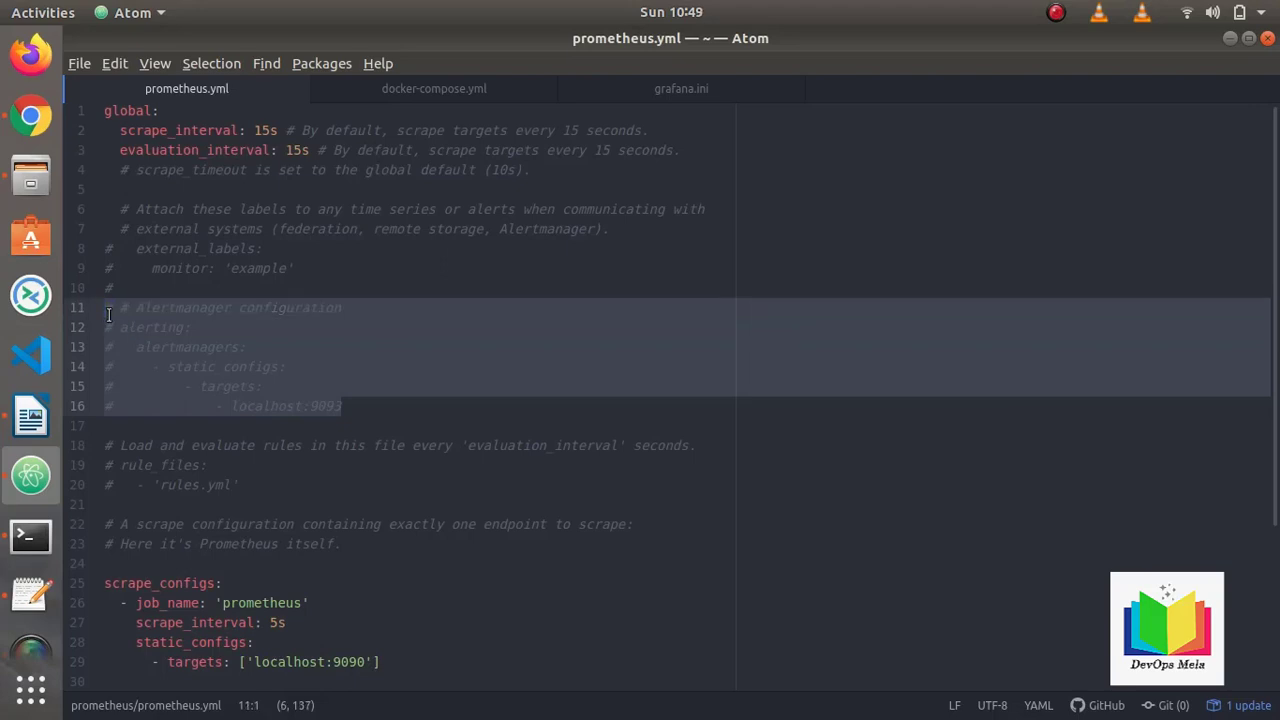
scroll(176, 392, "down", 2)
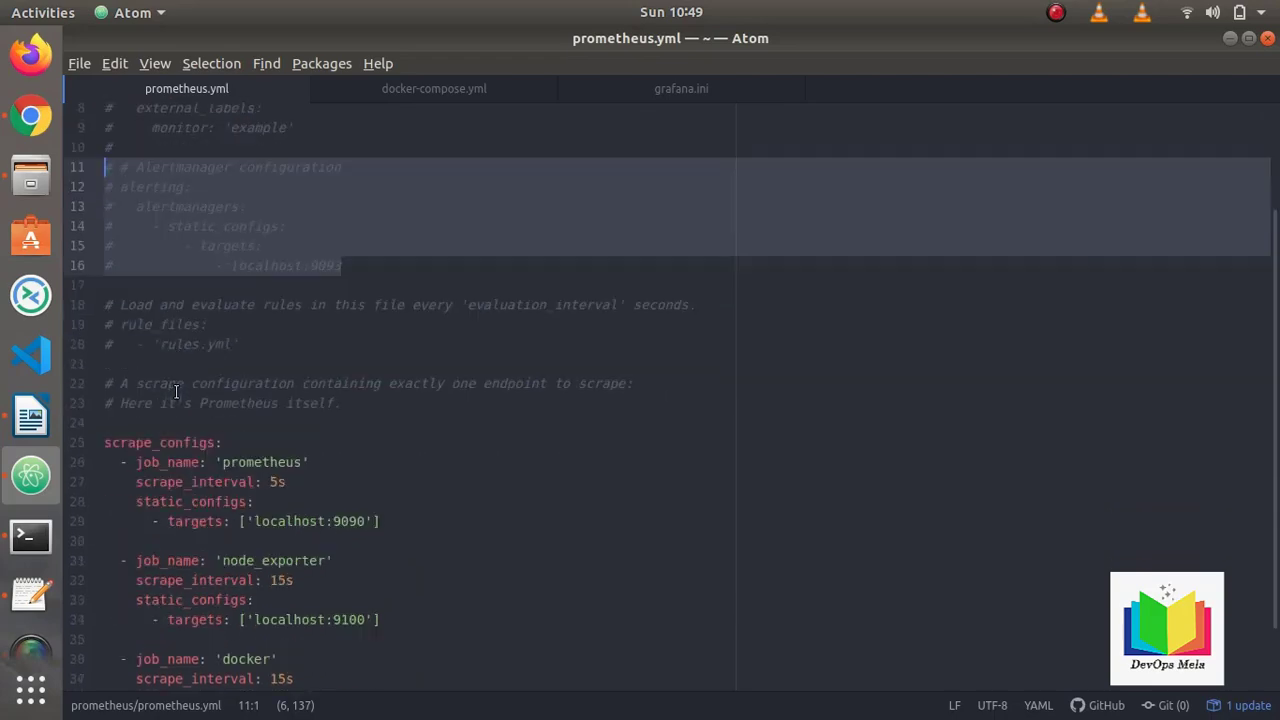
scroll(176, 392, "down", 1)
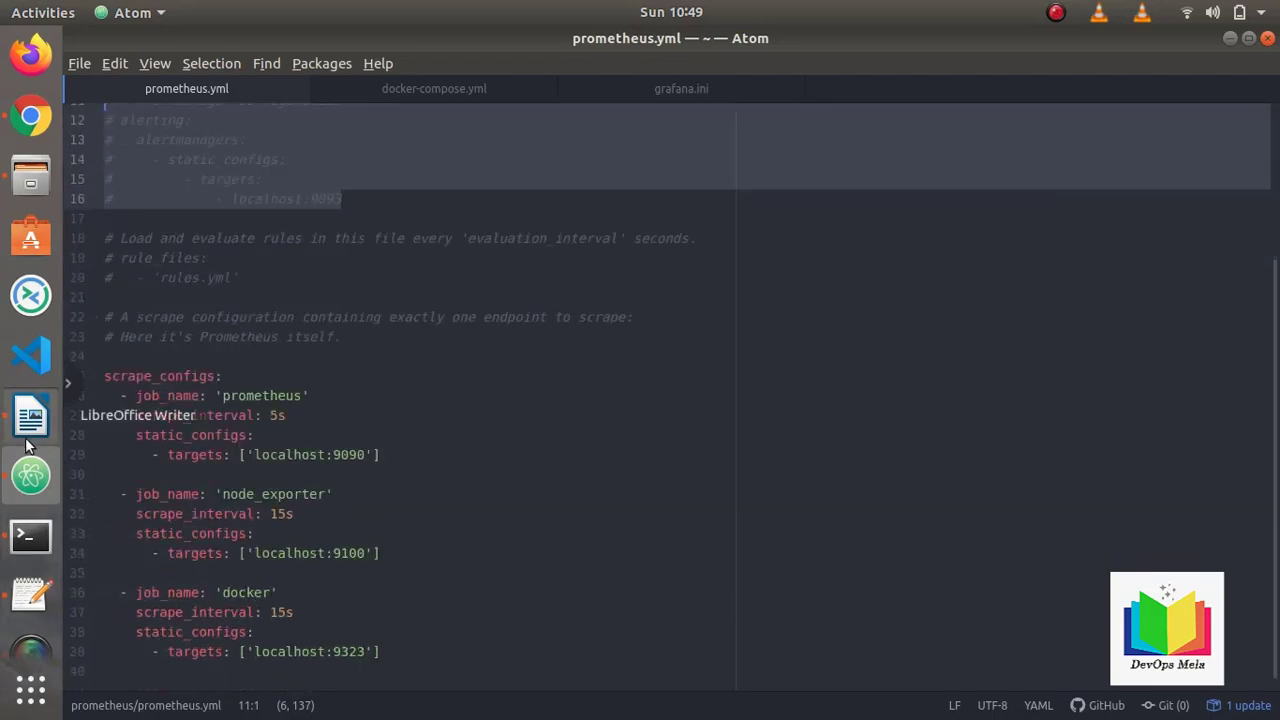
left_click(27, 443)
scroll(352, 496, "down", 1)
scroll(357, 500, "up", 3)
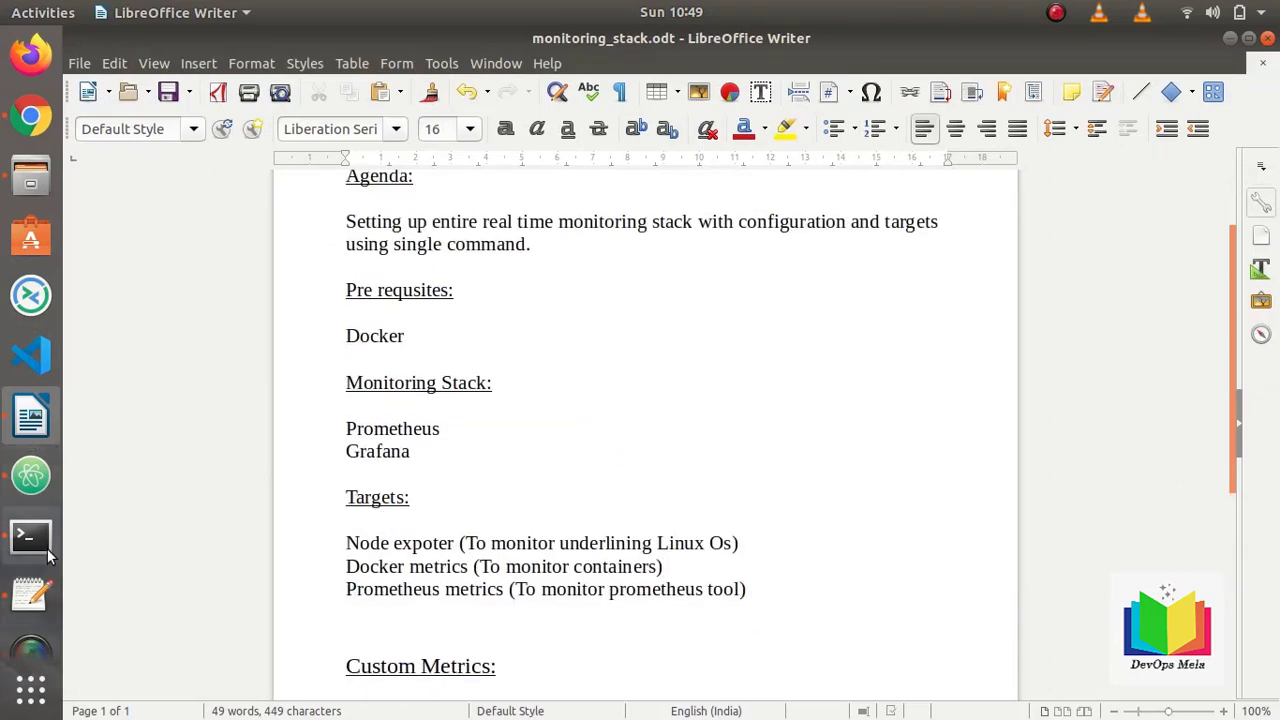
left_click(32, 476)
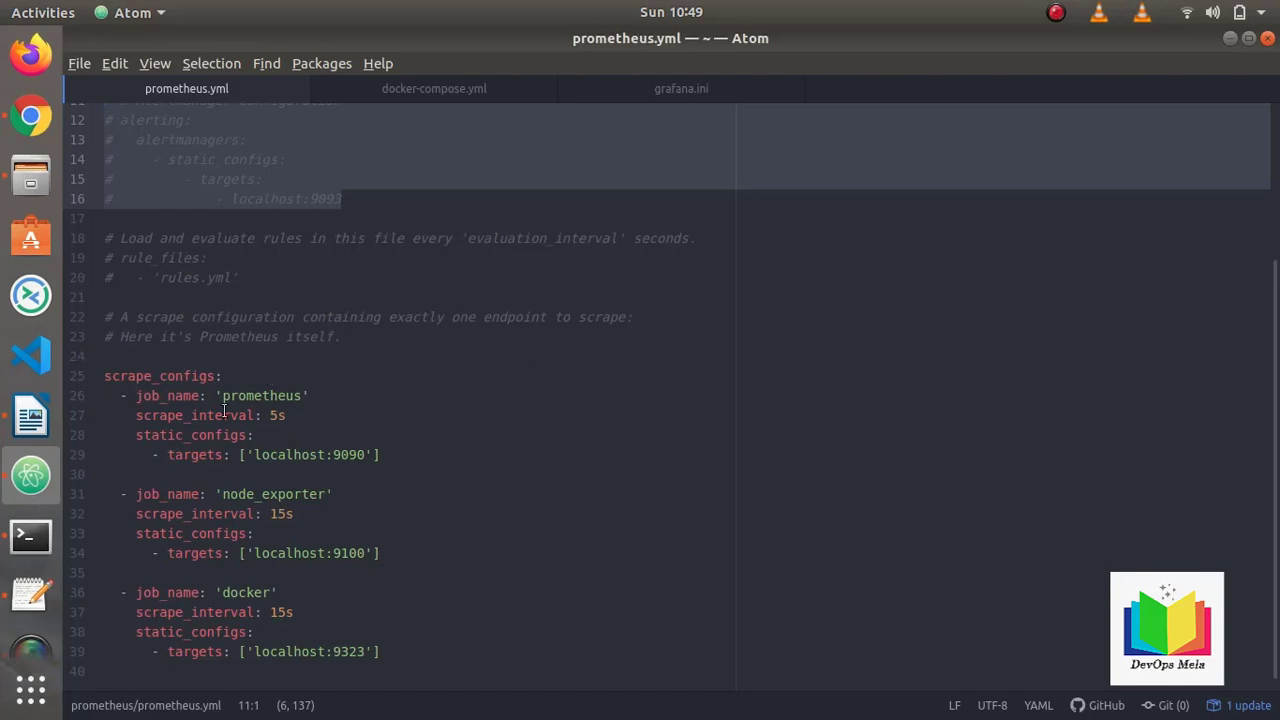
double_click(274, 415)
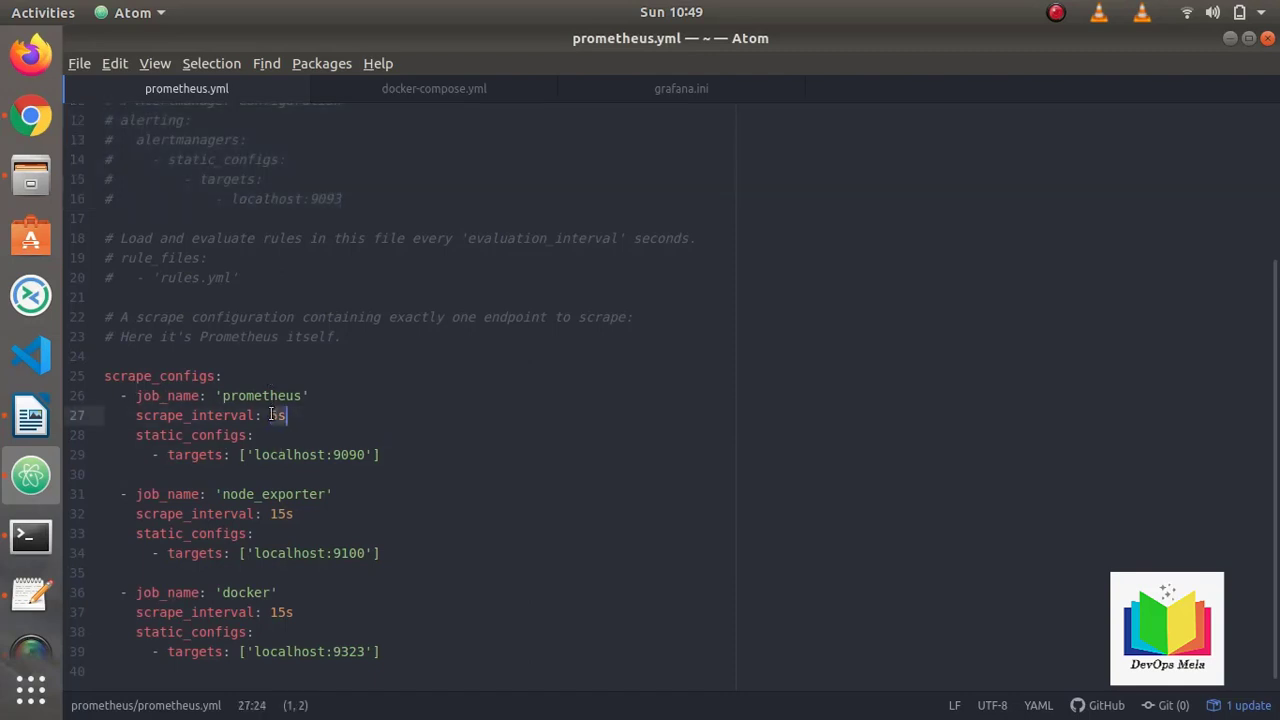
double_click(302, 458)
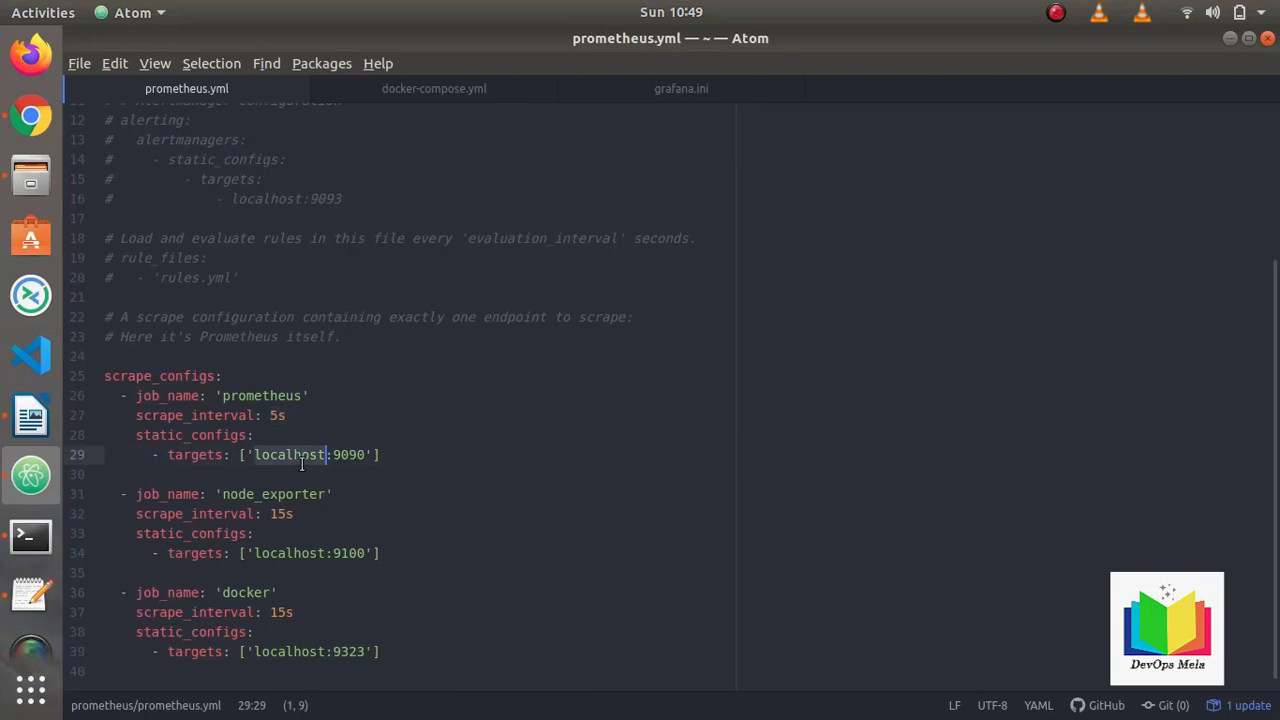
double_click(345, 456)
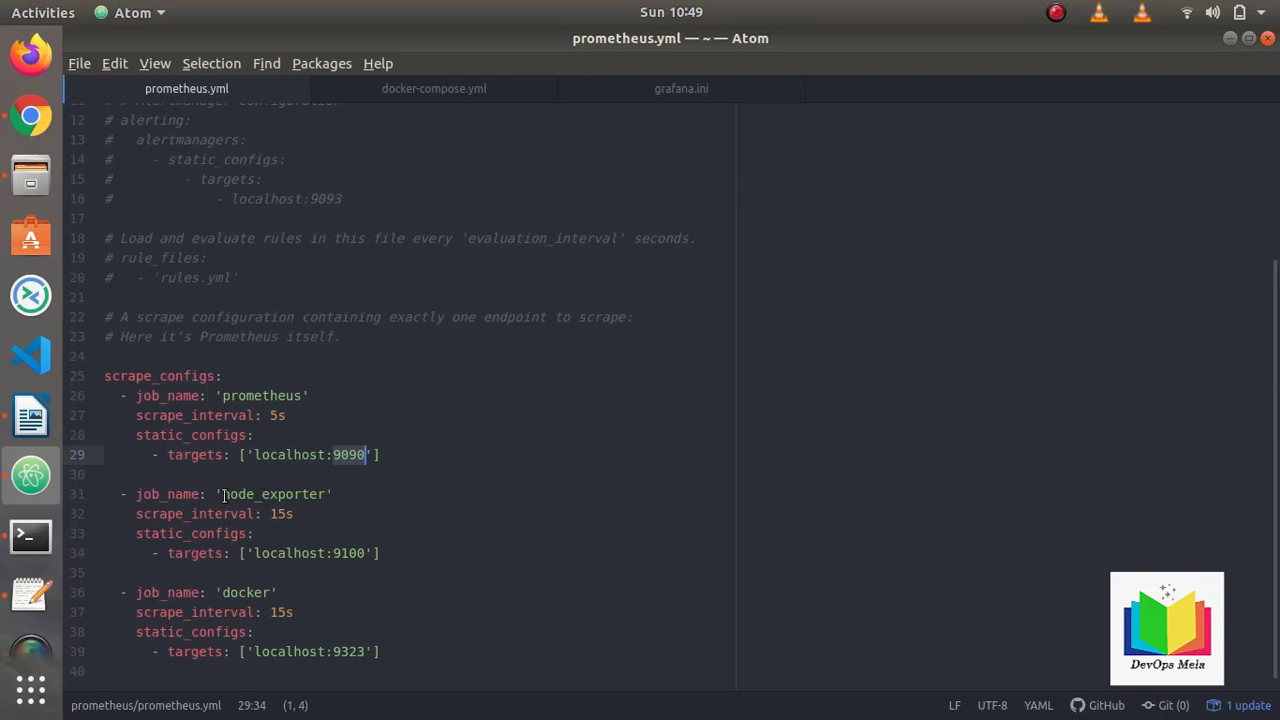
double_click(351, 552)
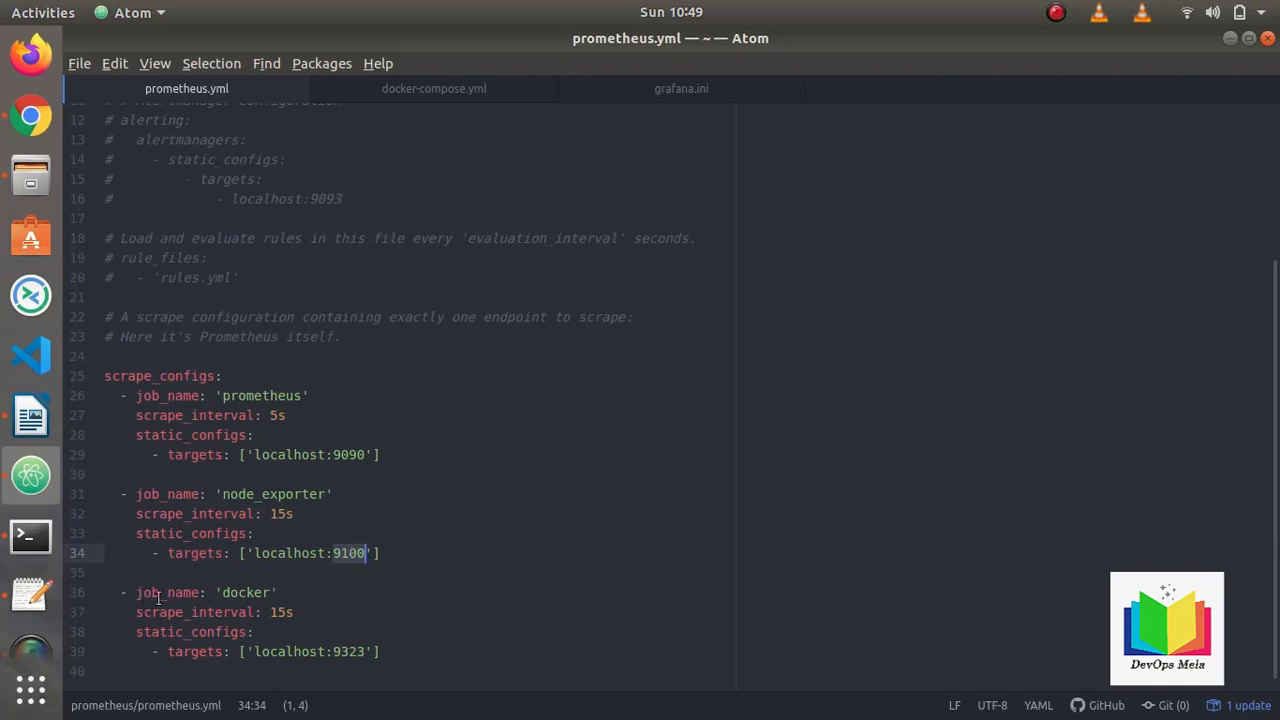
triple_click(296, 651)
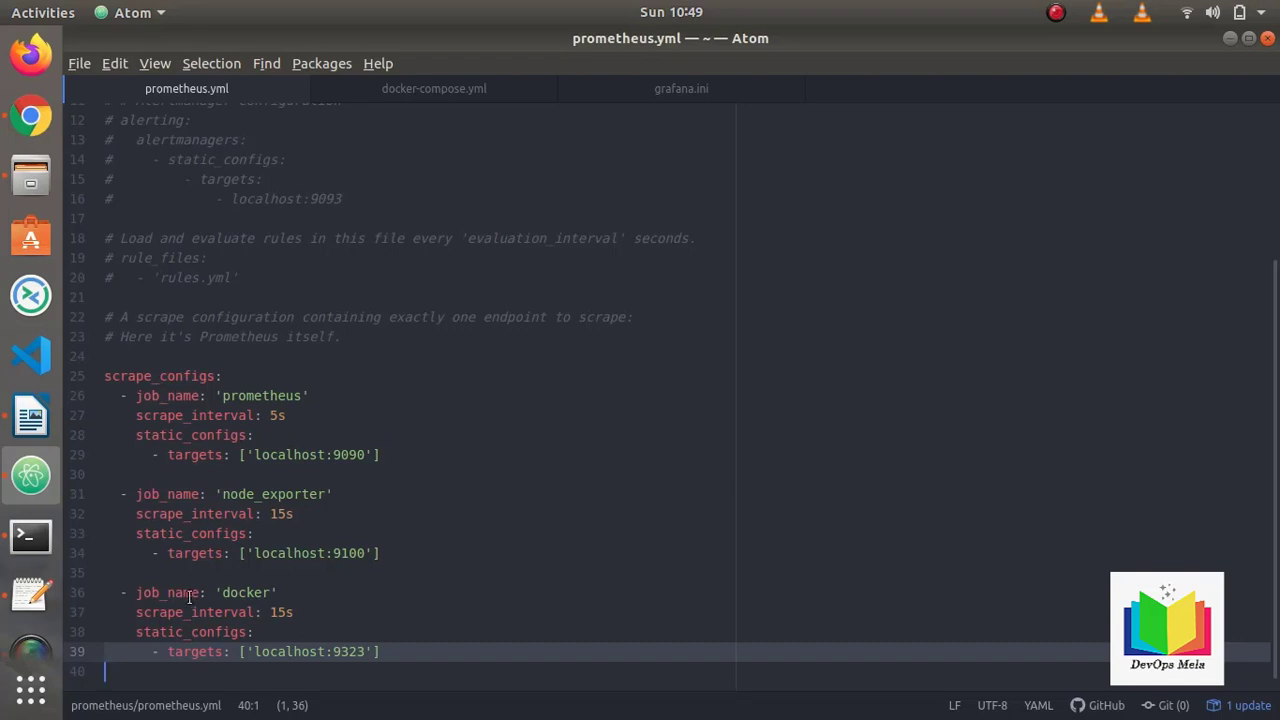
left_click_drag(136, 592, 385, 651)
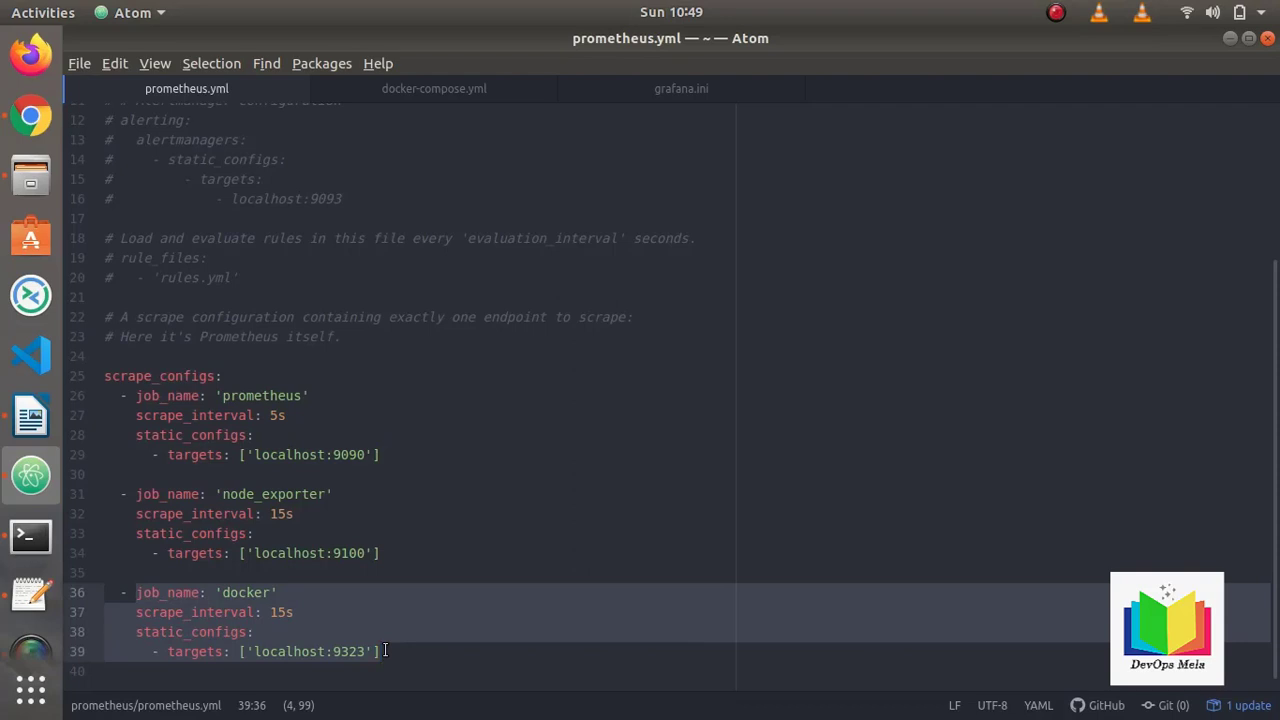
scroll(510, 425, "up", 5)
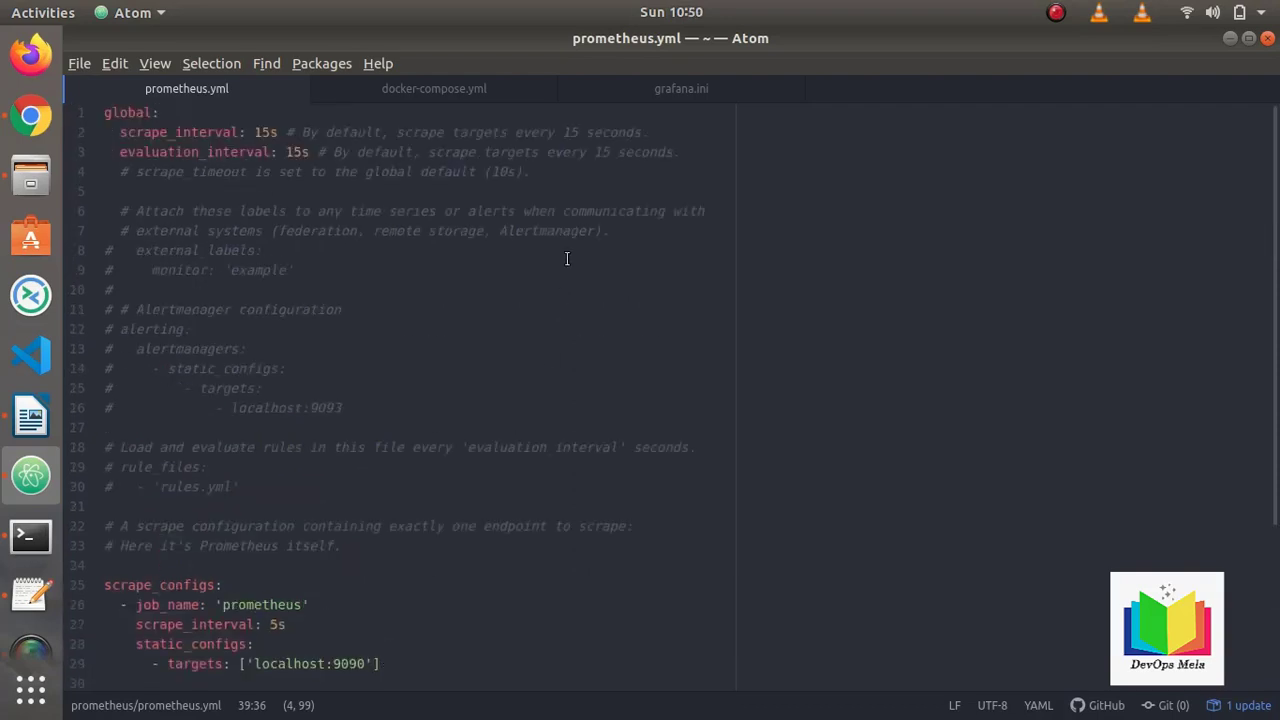
Scroll through the grafana.ini settings.
left_click(632, 87)
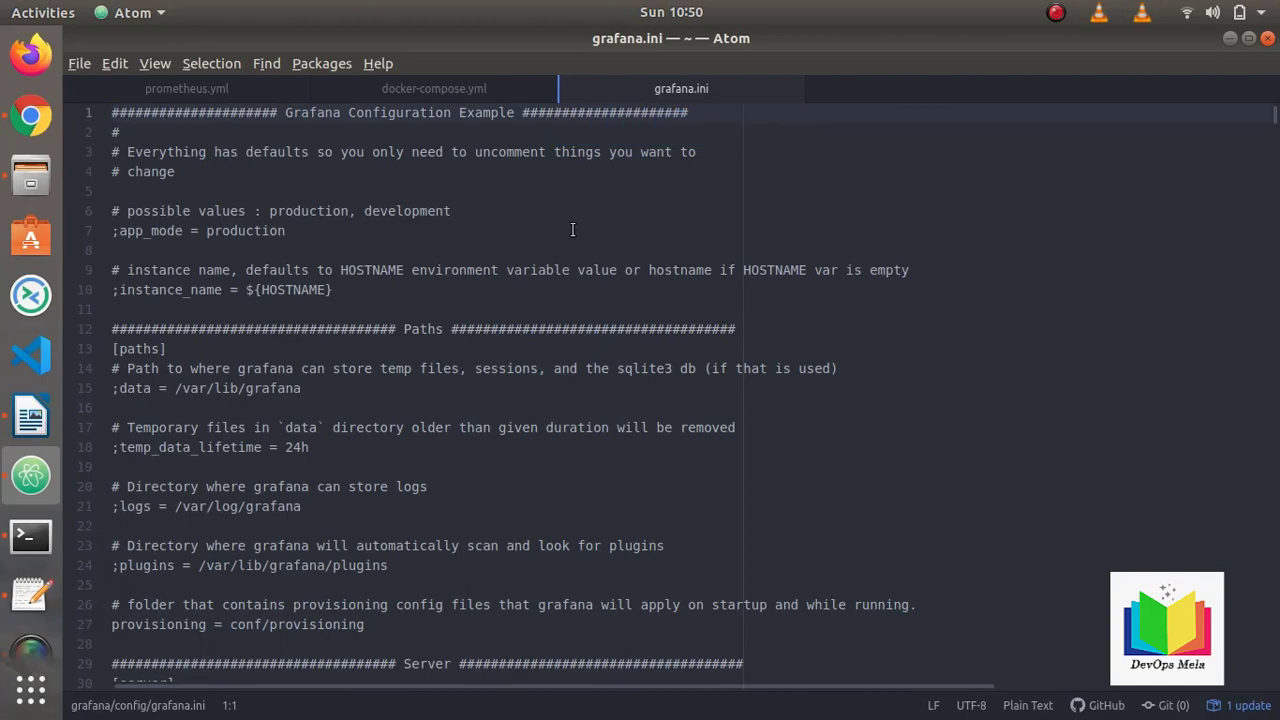
scroll(572, 230, "down", 8)
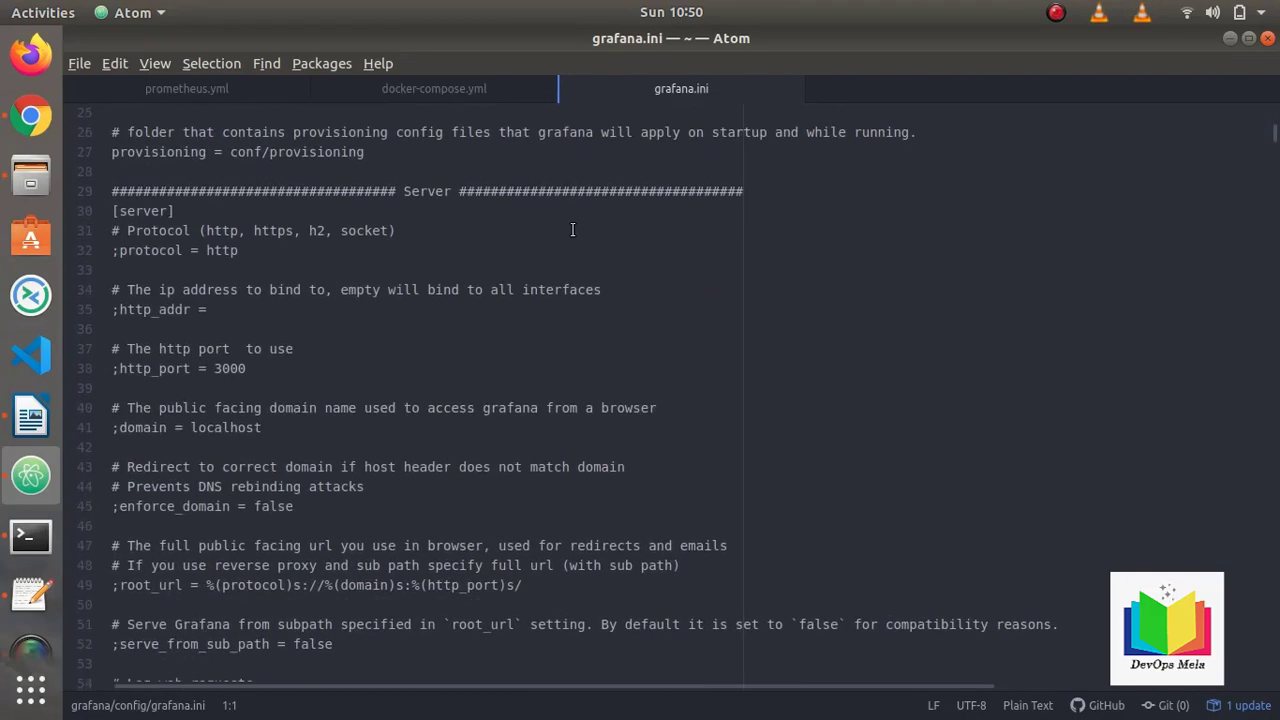
scroll(364, 318, "up", 1)
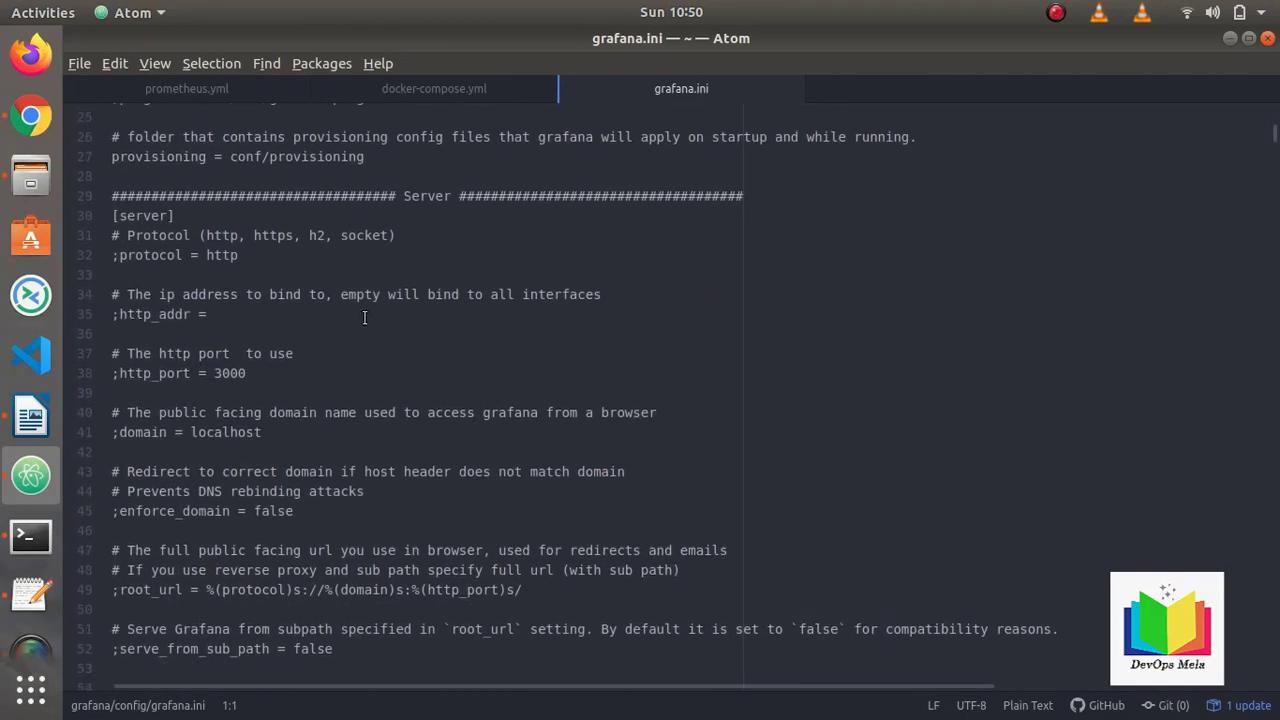
scroll(364, 318, "down", 7)
scroll(364, 318, "right", 5)
scroll(364, 318, "left", 4)
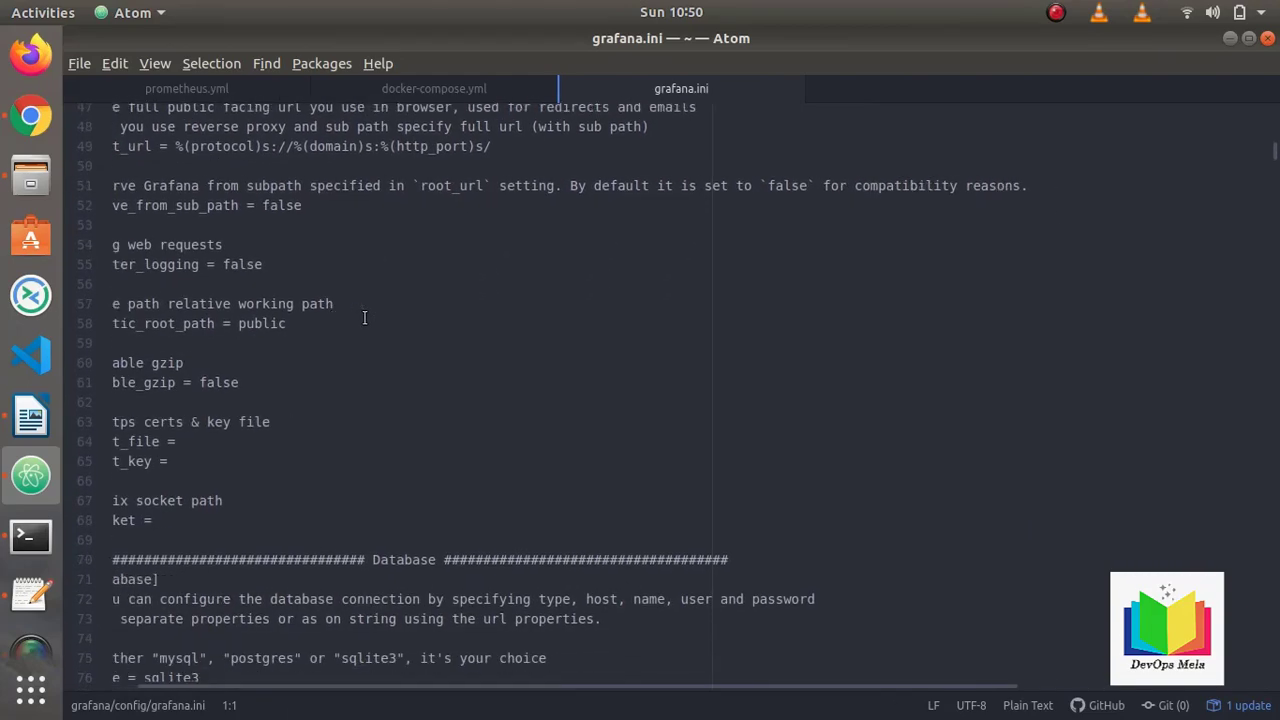
scroll(364, 318, "down", 4)
scroll(364, 318, "left", 2)
scroll(364, 318, "right", 6)
scroll(364, 318, "left", 6)
scroll(364, 318, "right", 5)
scroll(364, 318, "down", 1)
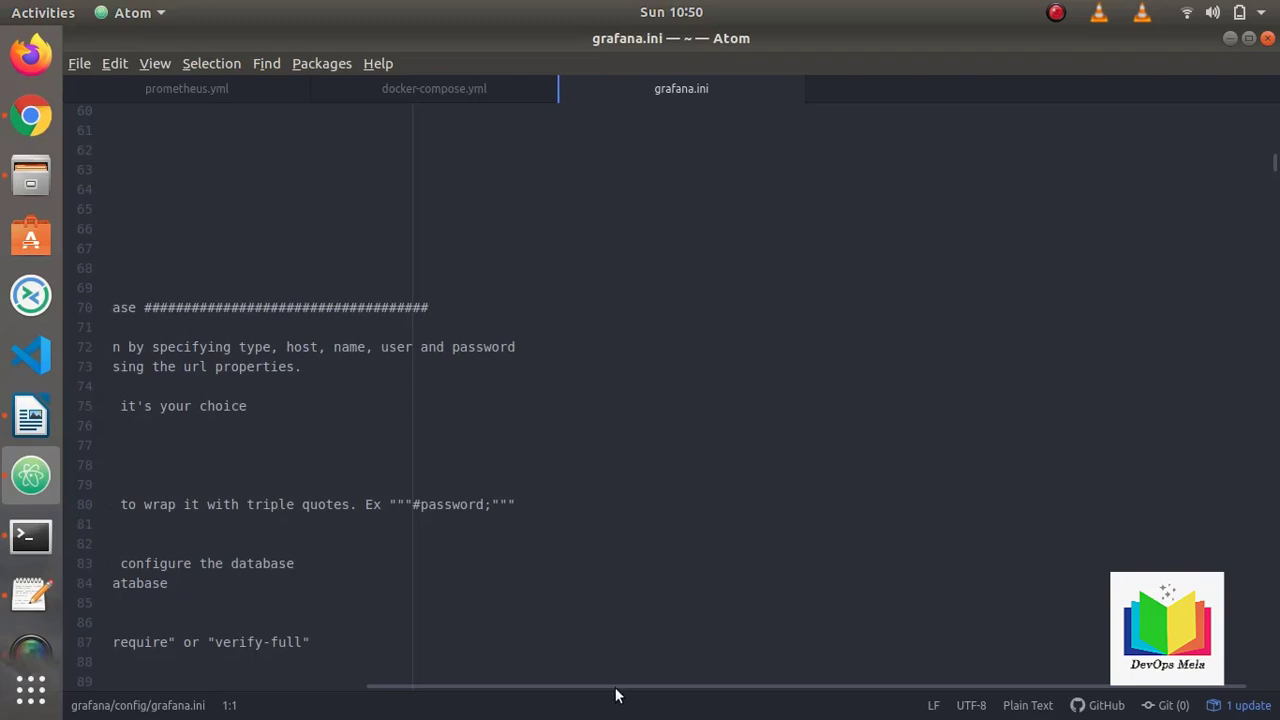
left_click_drag(617, 689, 347, 701)
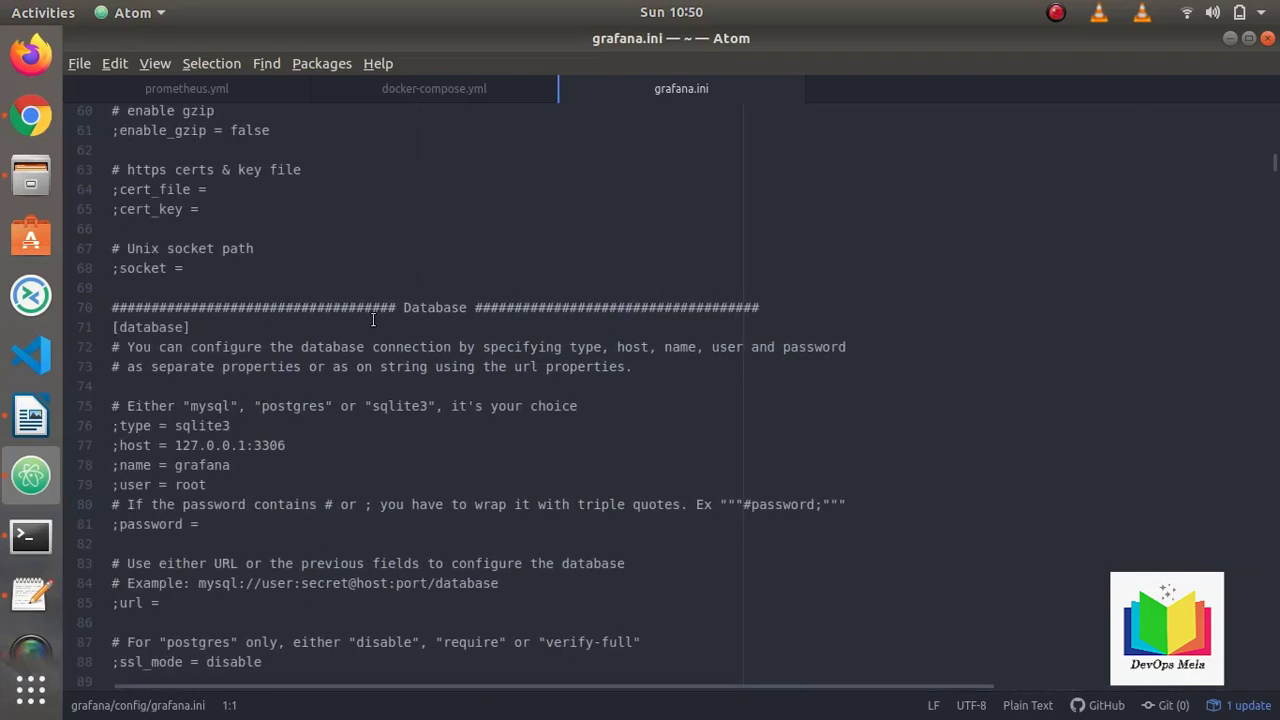
In docker-compose.yml, select the prometheus volume mapping line.
left_click(454, 95)
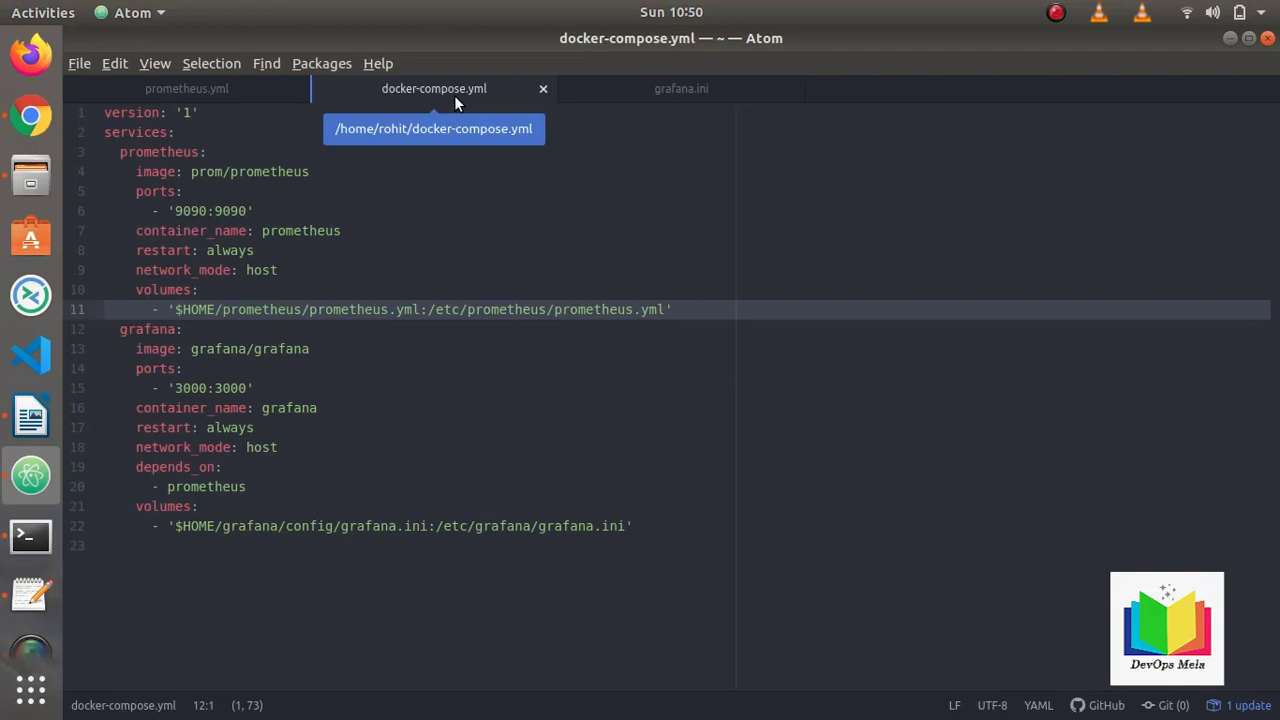
double_click(313, 312)
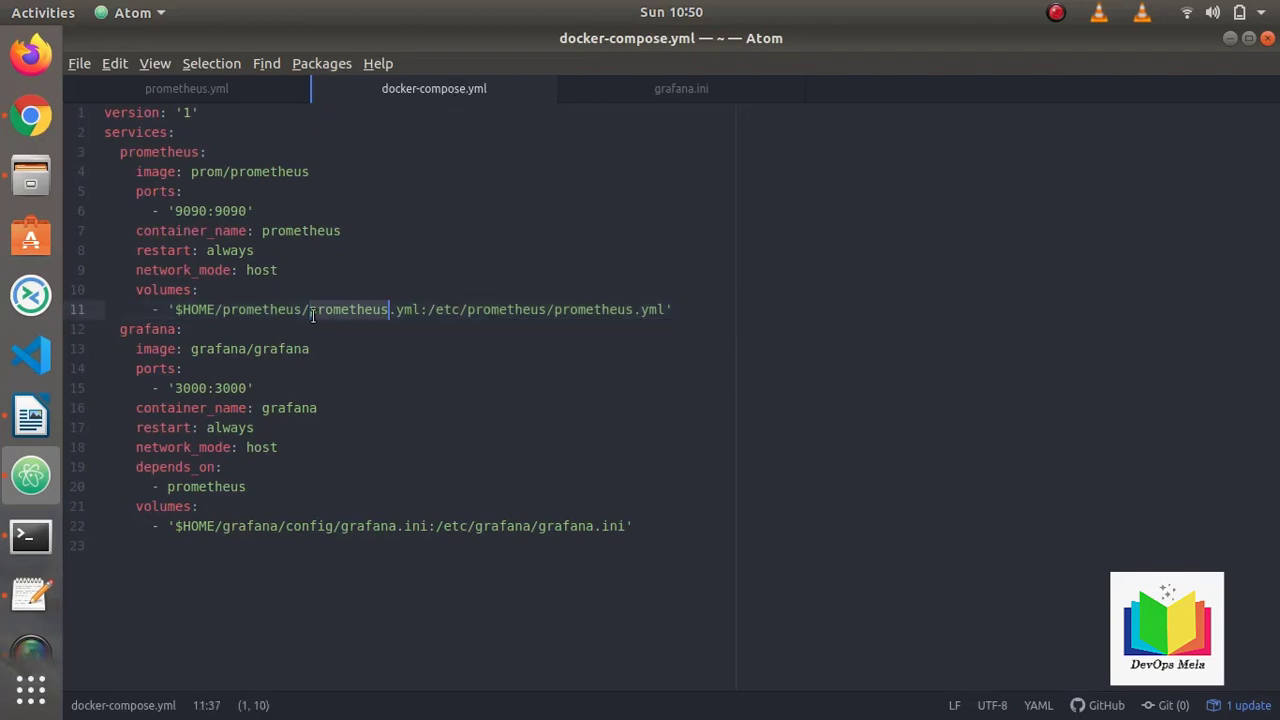
triple_click(381, 312)
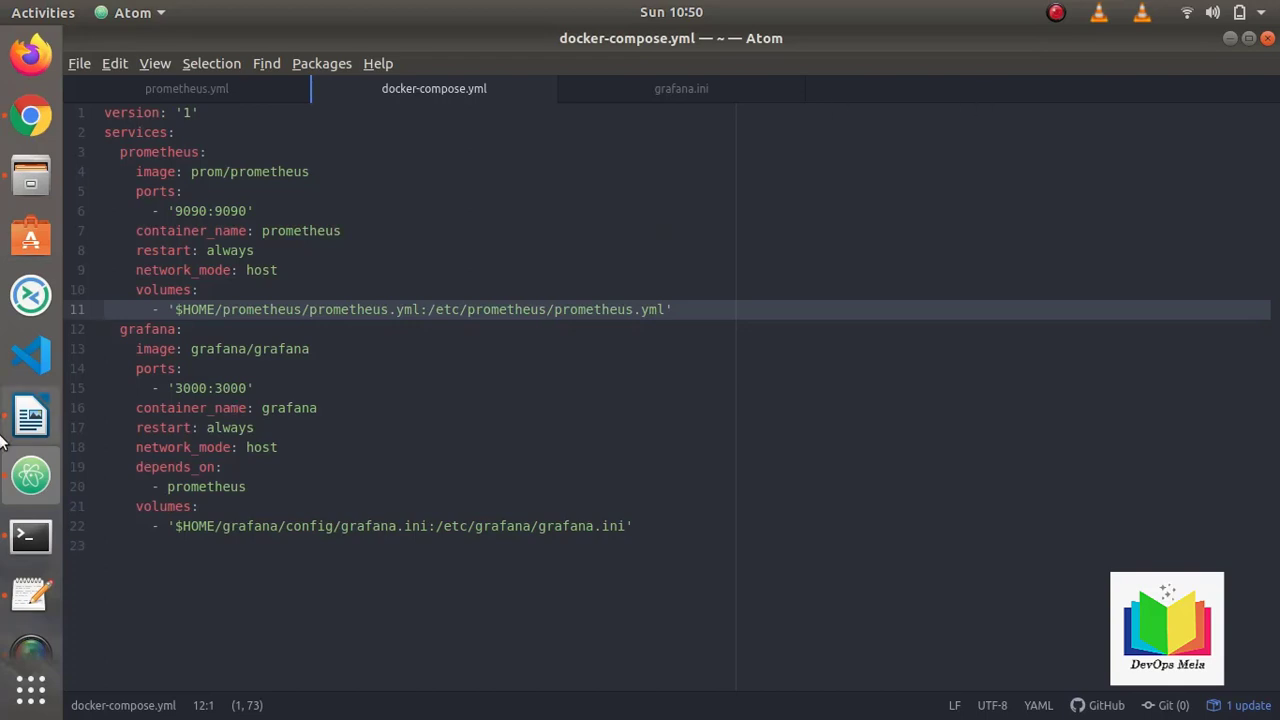
Compose the command 'sudo docker-compose -f docker-compose.yml up' at the terminal prompt.
left_click(30, 545)
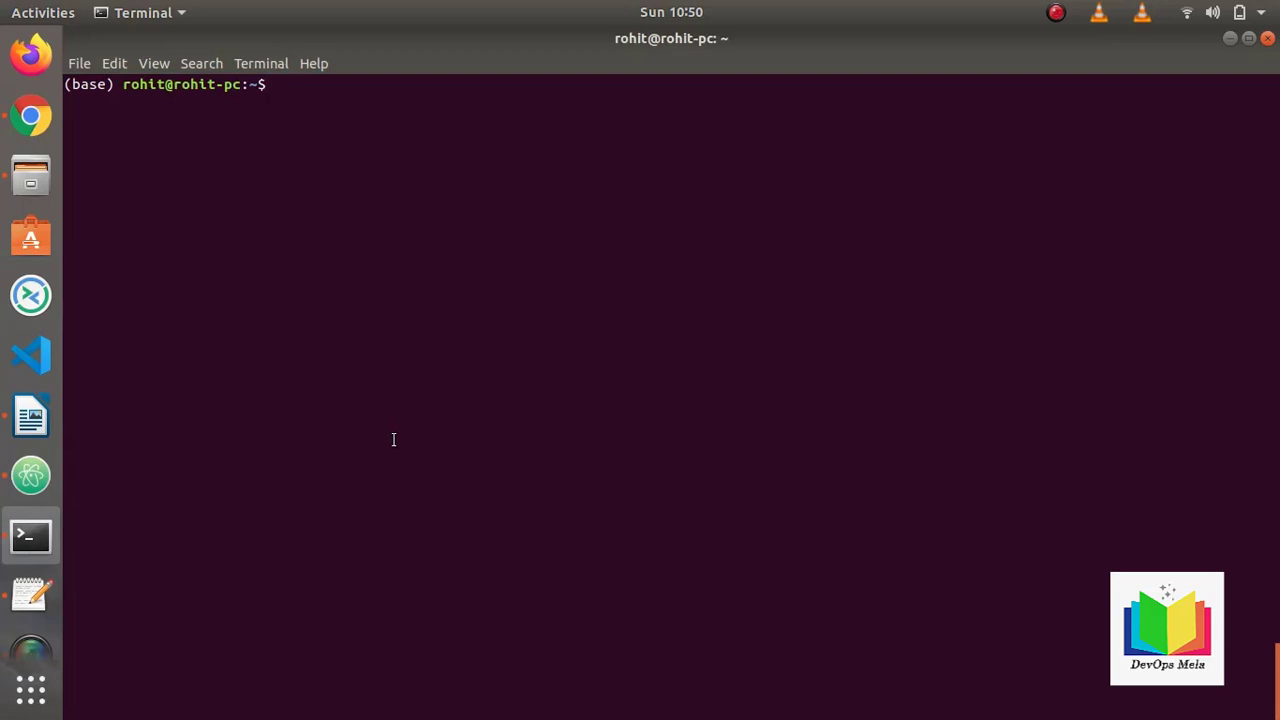
type("docker-compose")
key("Home")
type("sudo")
key("End")
type("-f")
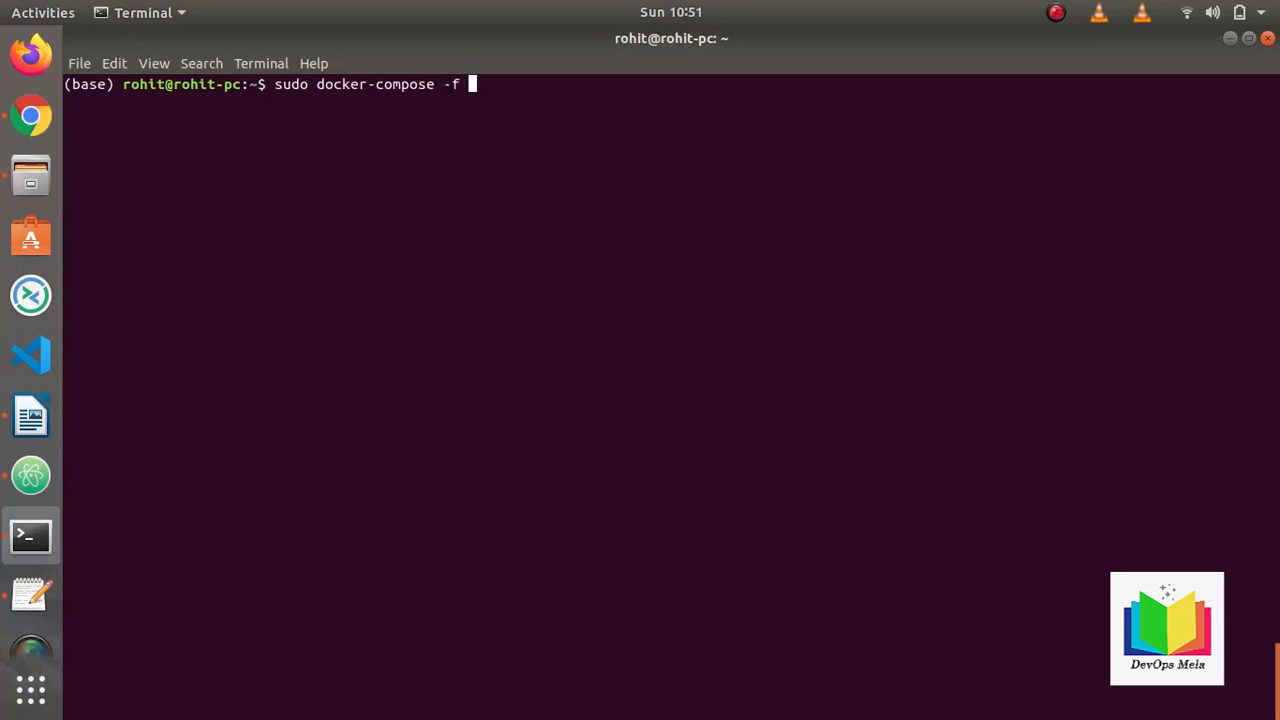
type(" doc")
key("Tab")
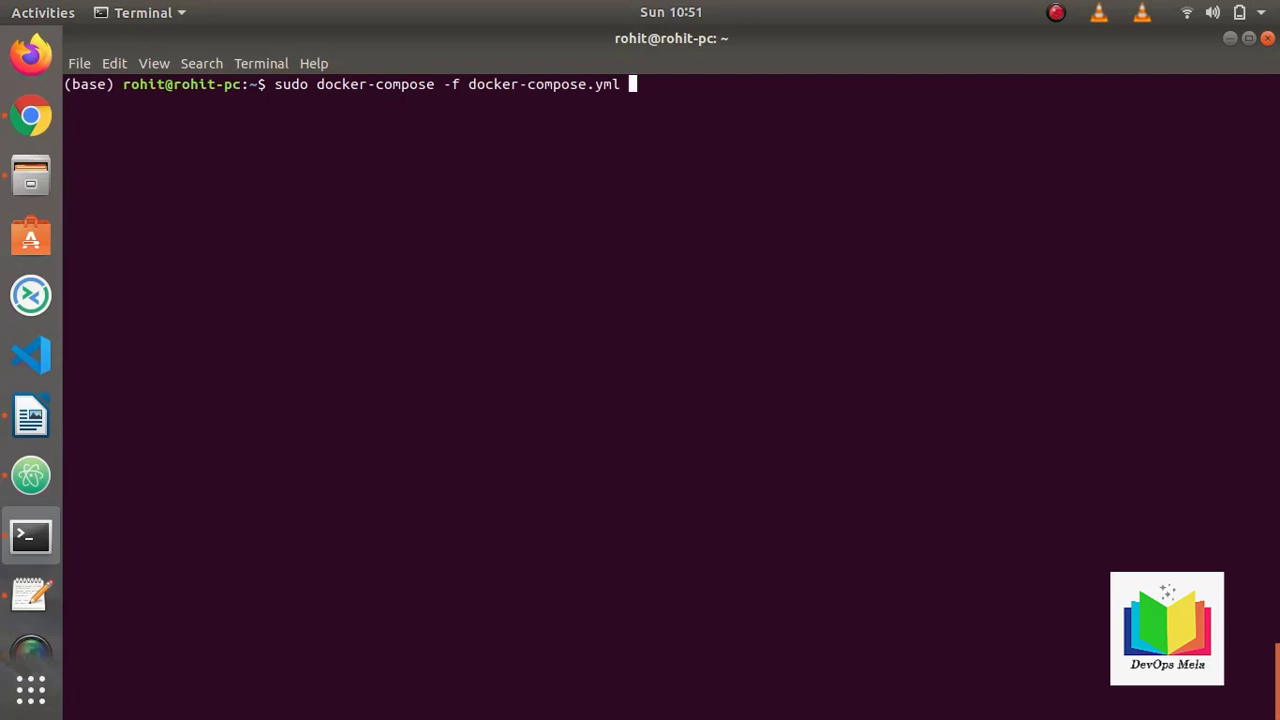
type("up")
type("-d")
key("BackSpace")
key("BackSpace")
key("BackSpace")
Run the up -d command, then change the compose file version from '1' to '2' and save.
type("-d")
key("Return")
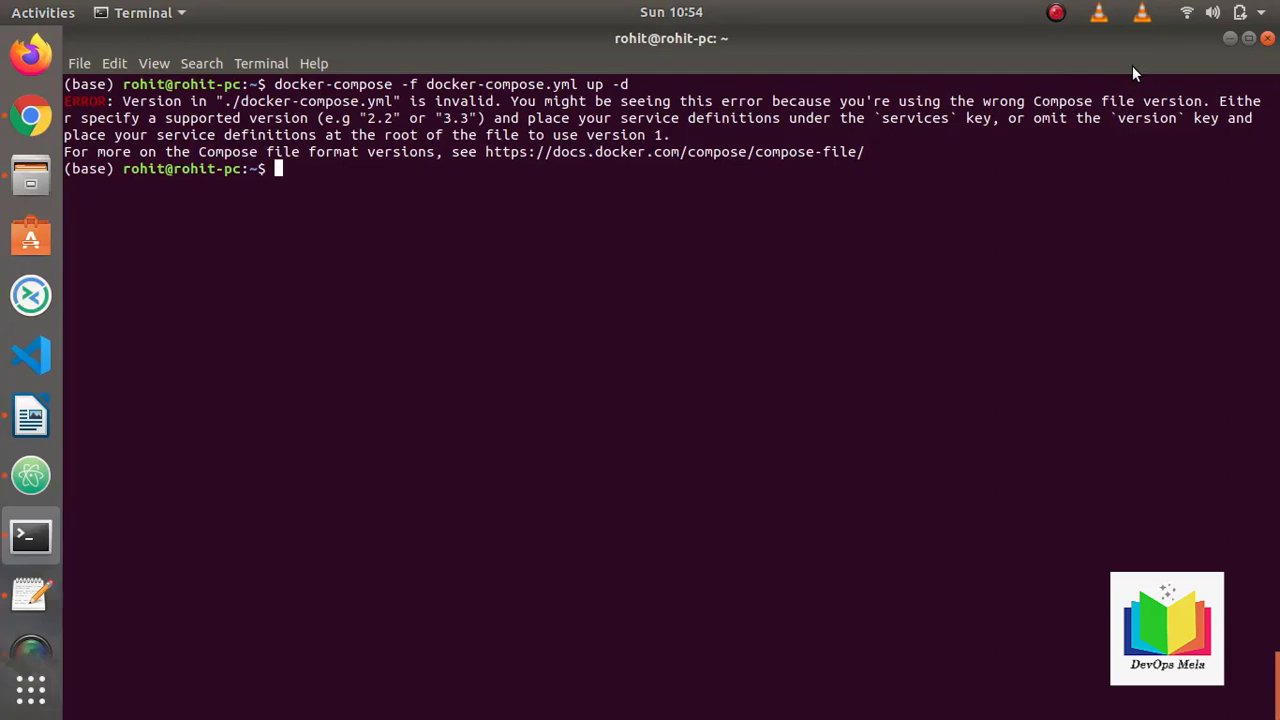
key("alt+Tab")
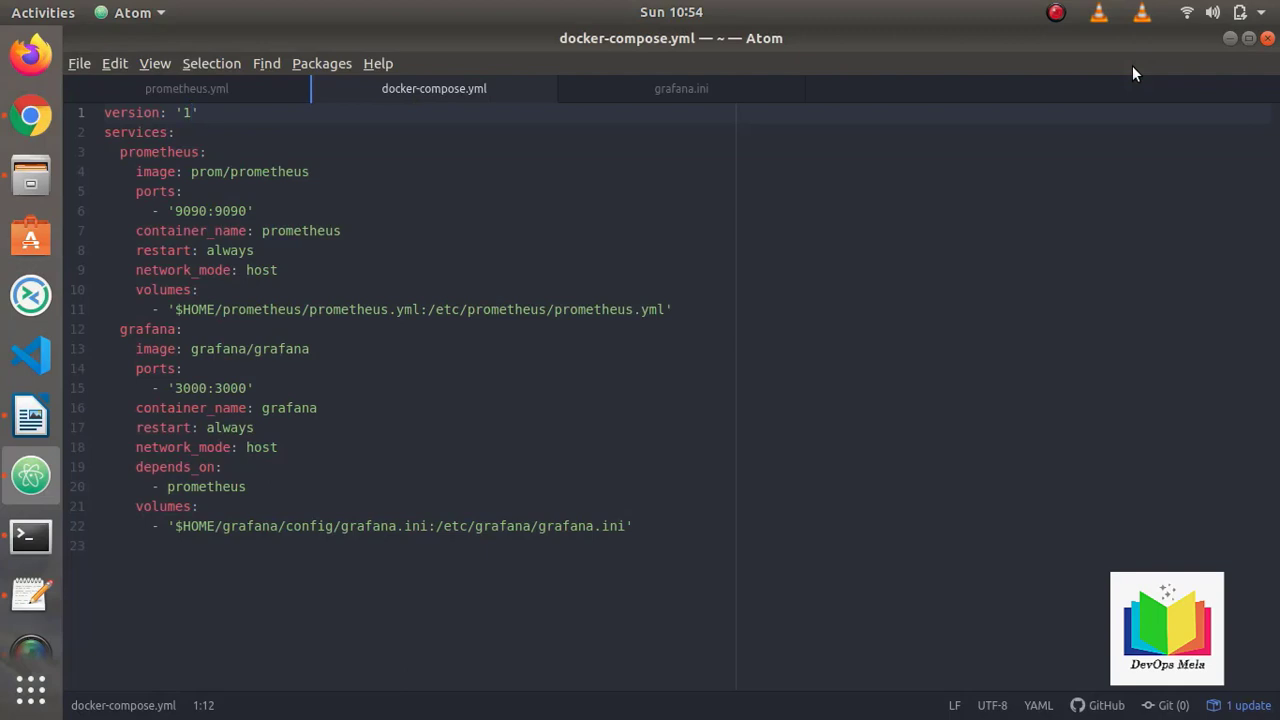
key("BackSpace")
type("2")
key("ctrl+s")
Rerun docker-compose -f docker-compose.yml up -d from the command history.
key("alt+Tab")
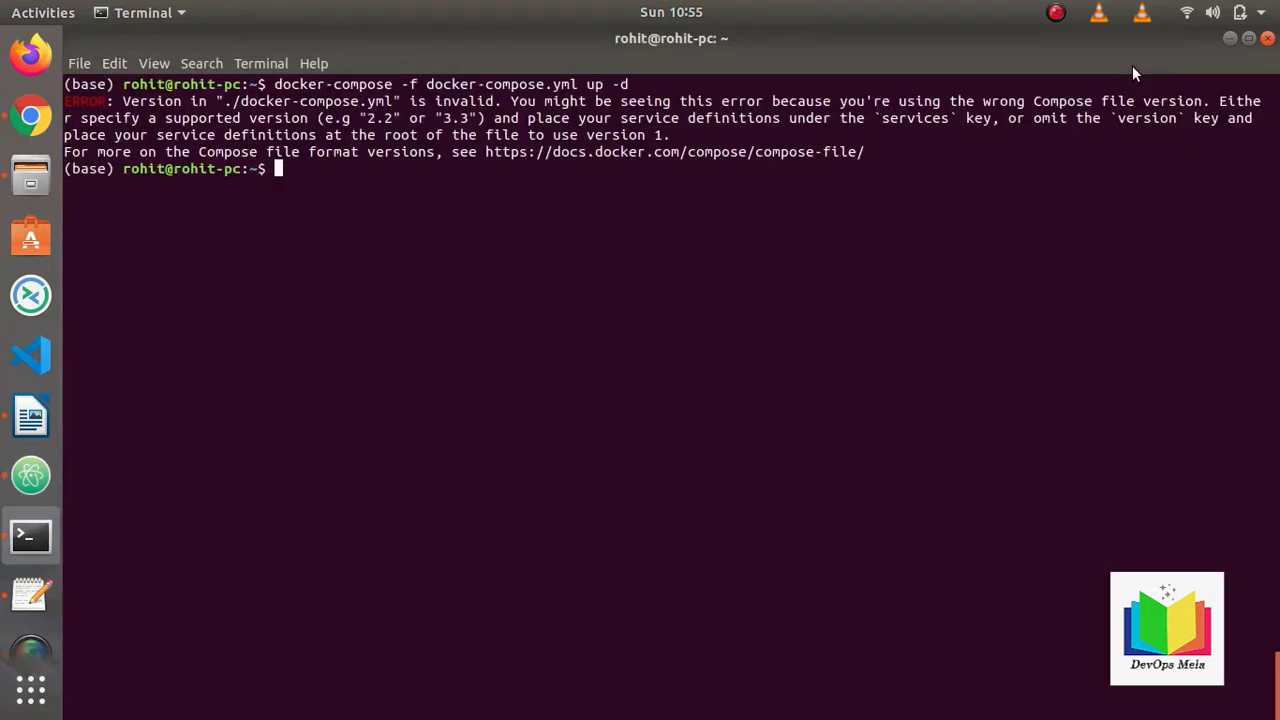
key("Up")
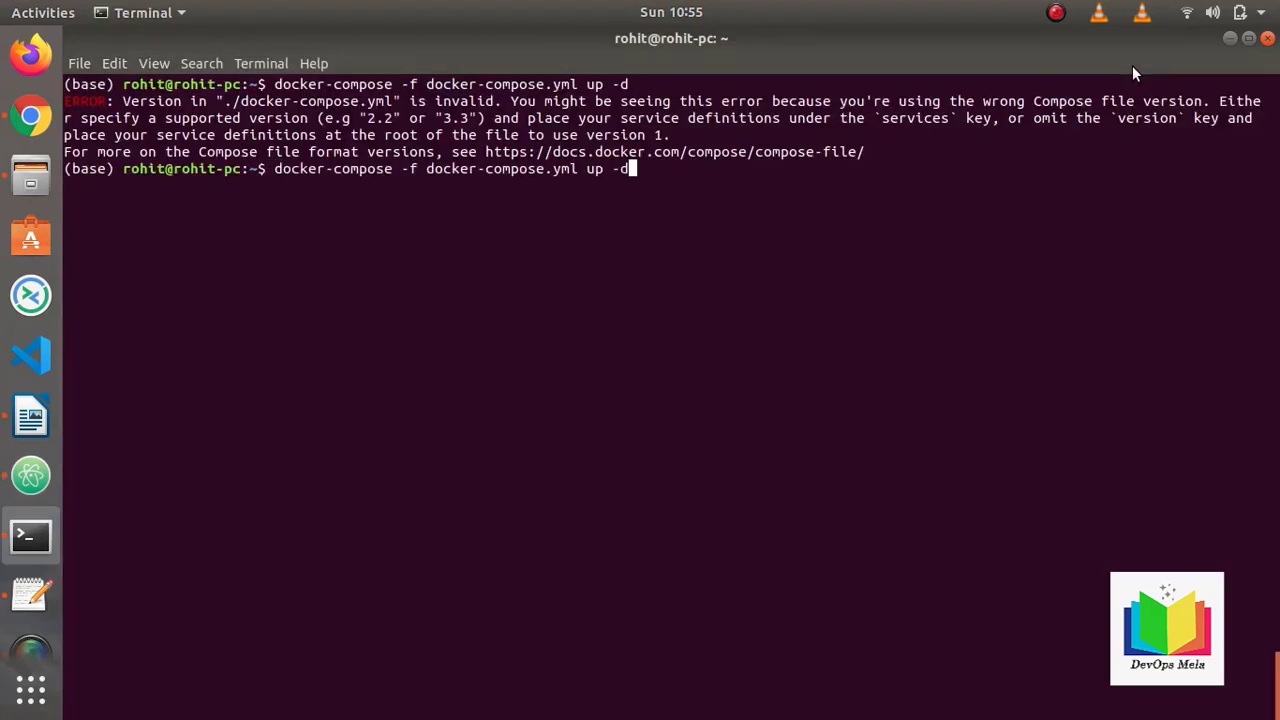
key("Return")
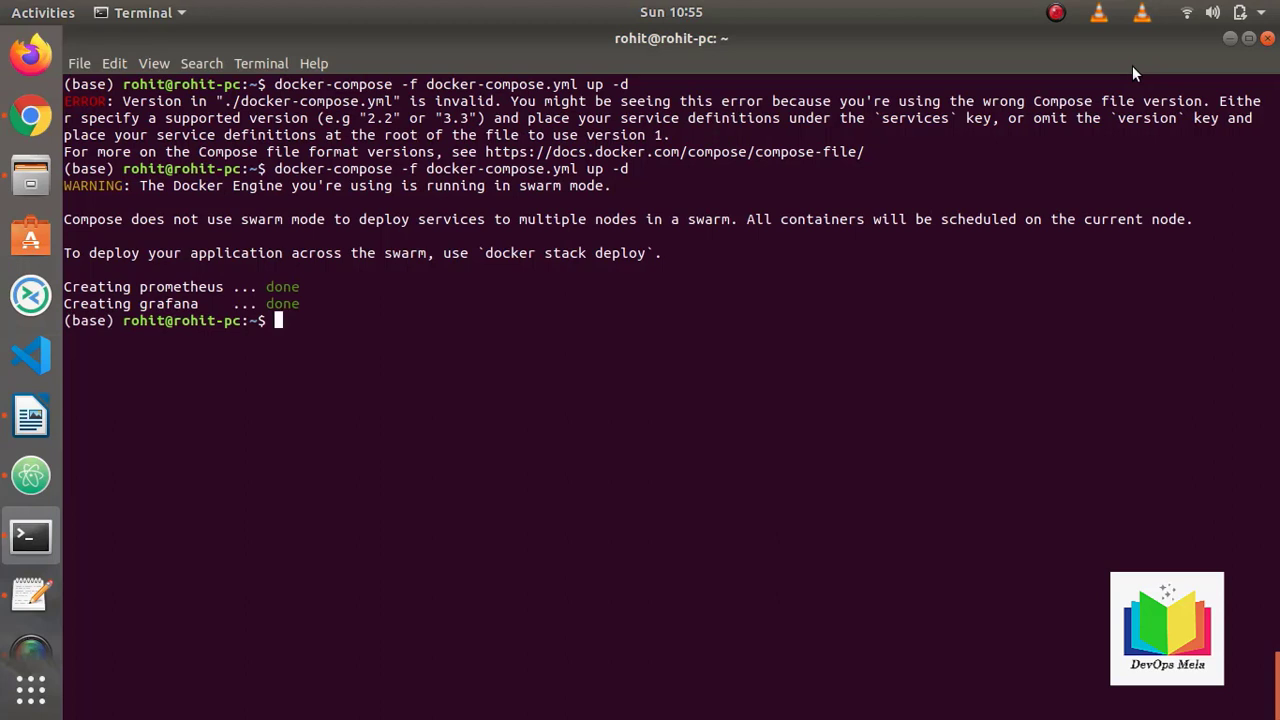
Run docker-compose logs, scroll through the output, then clear the terminal.
type("docker-compose logs")
key("Return")
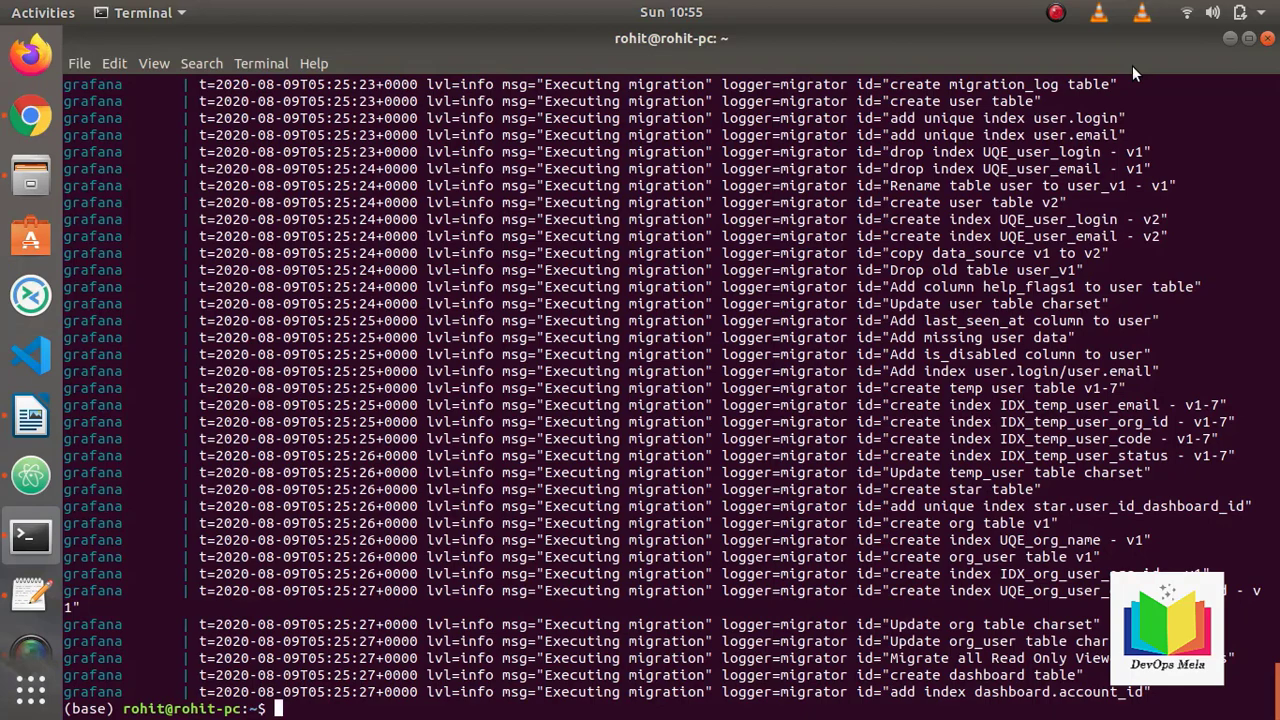
scroll(1000, 228, "up", 10)
scroll(1000, 228, "down", 1)
key("ctrl+l")
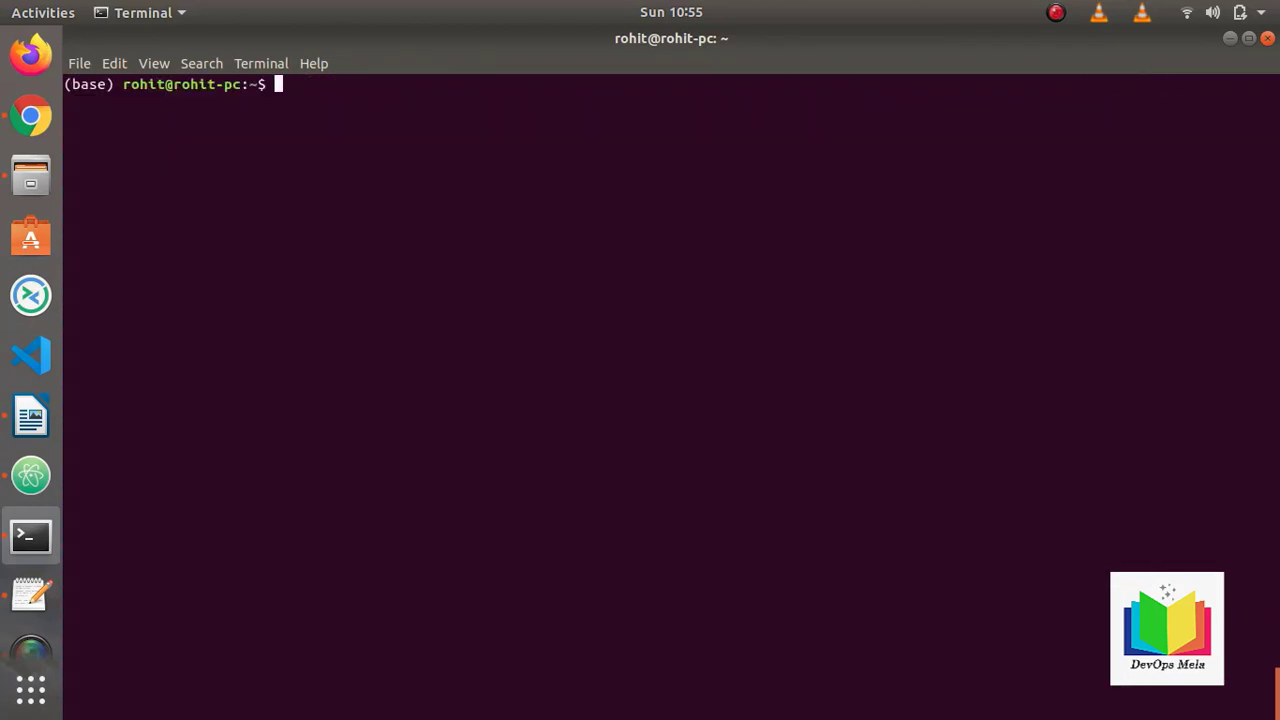
Run docker ps and highlight the prometheus and grafana container rows and image names.
type("docker ps")
key("Return")
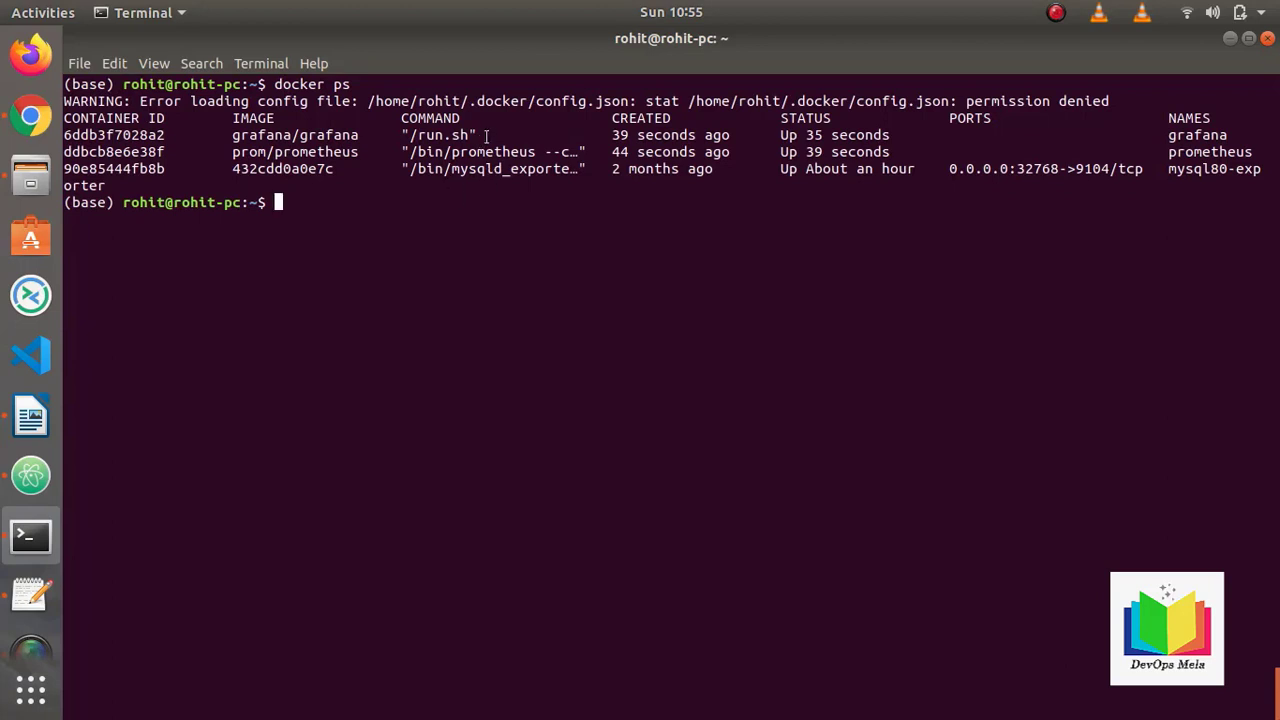
triple_click(459, 150)
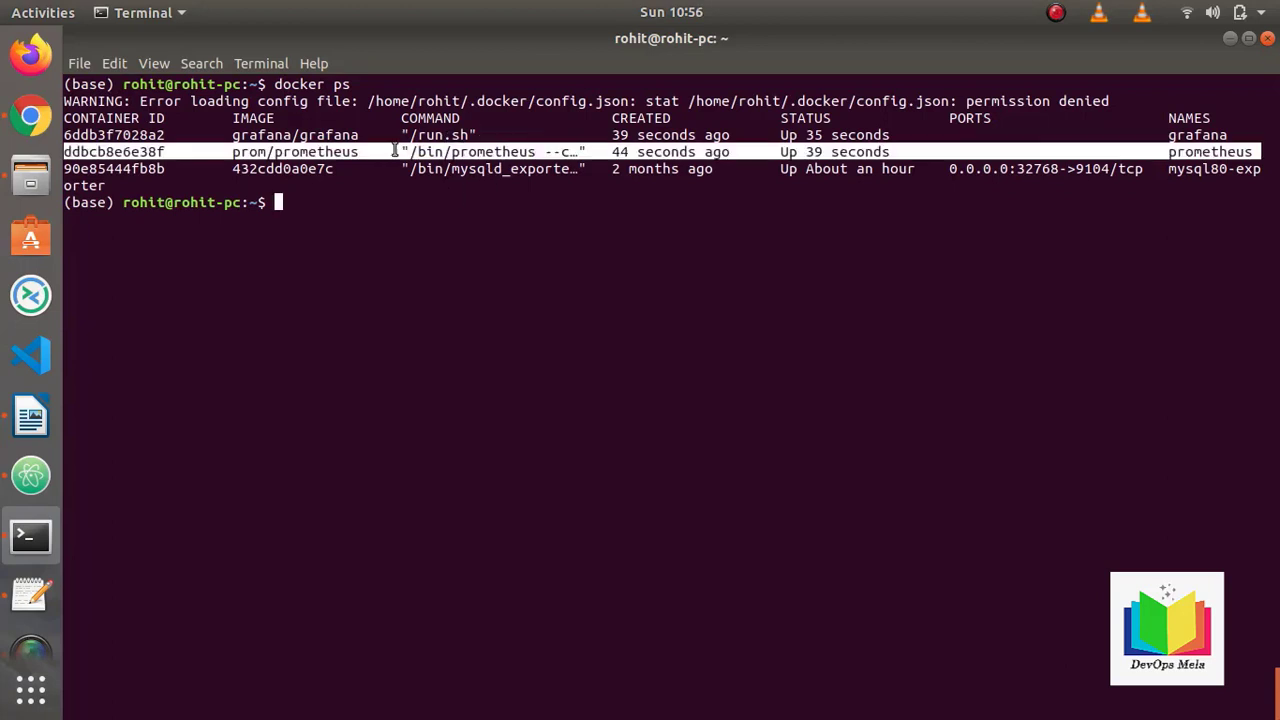
triple_click(320, 135)
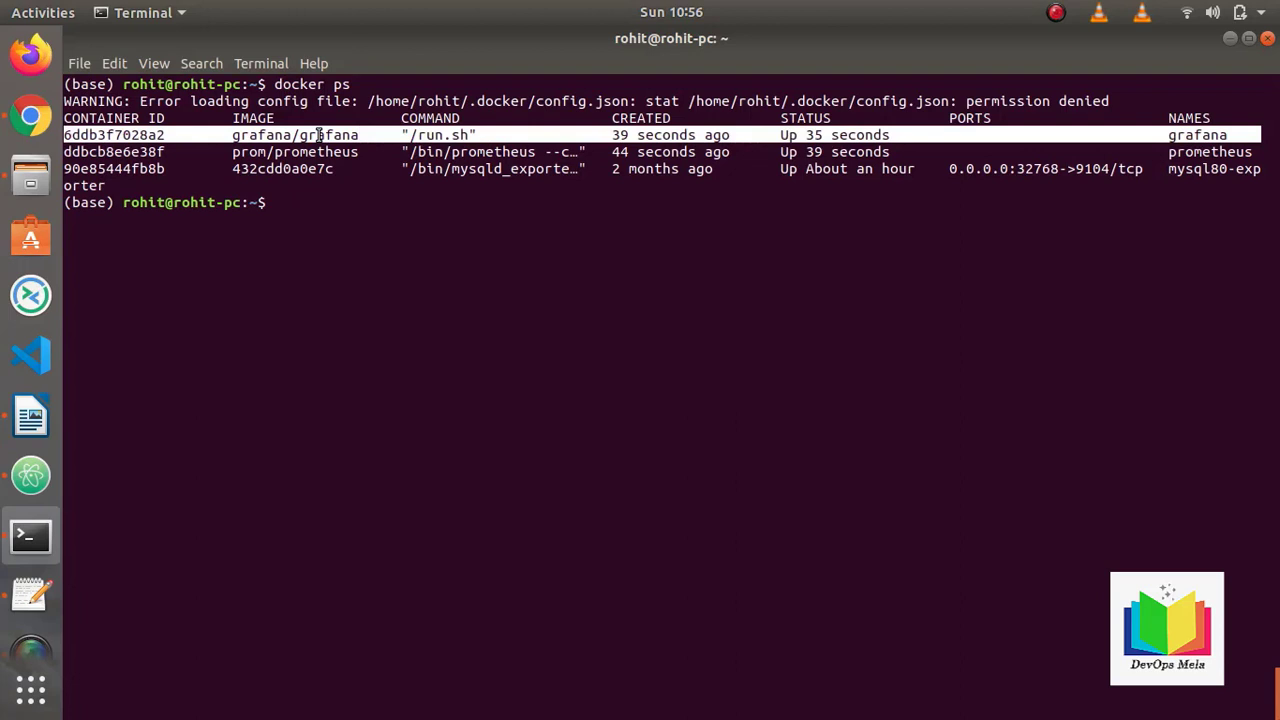
left_click(218, 180)
double_click(218, 180)
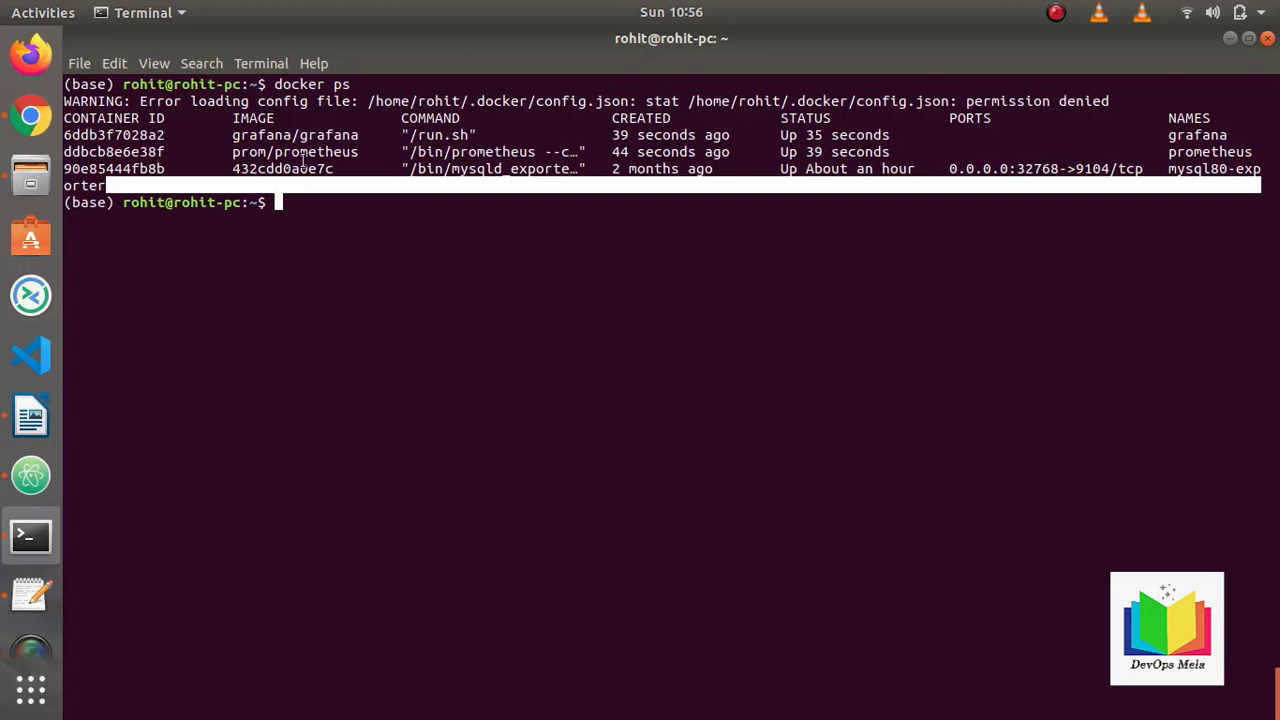
left_click_drag(240, 135, 349, 146)
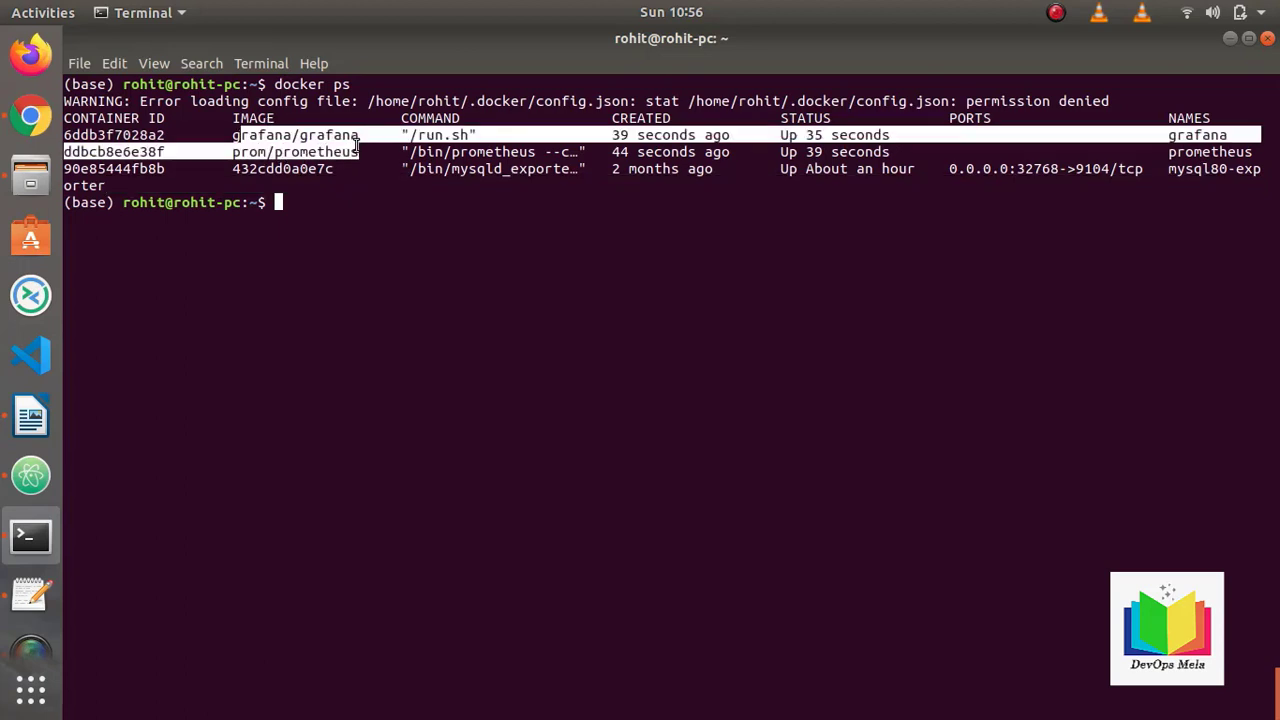
left_click(358, 151)
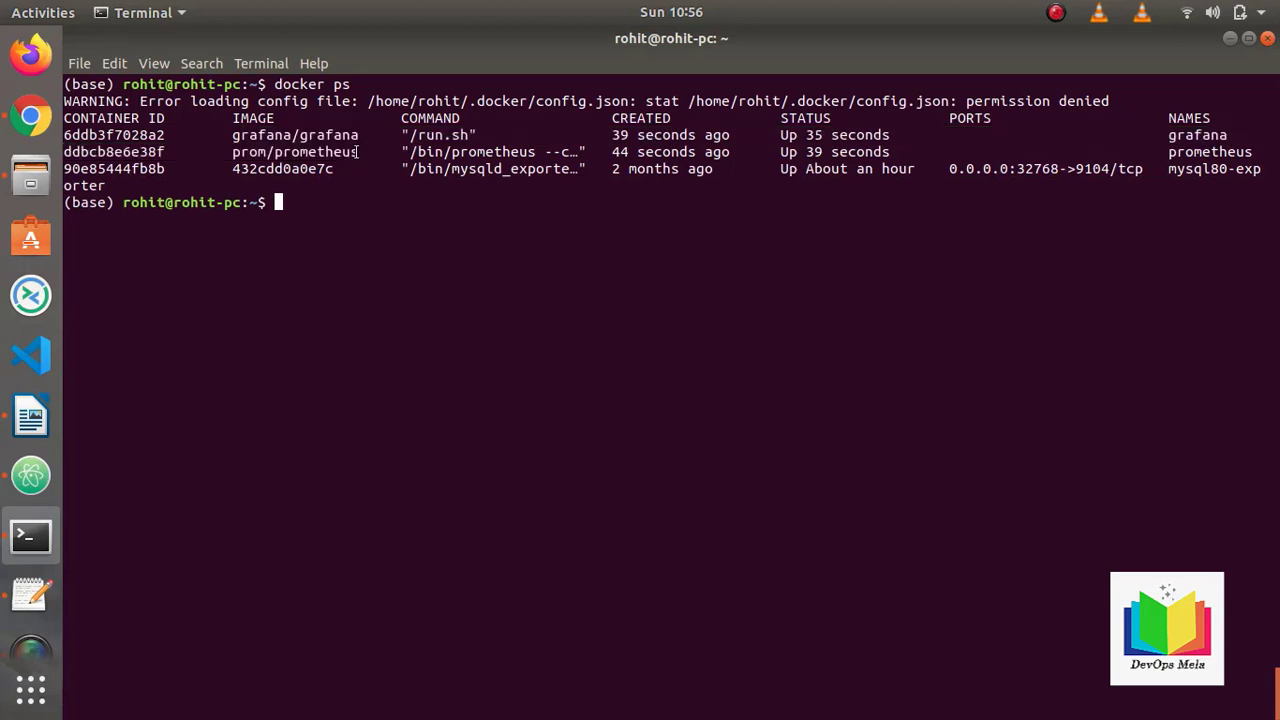
Run docker-compose ps and highlight the grafana and prometheus service entries.
type("docker-compose ")
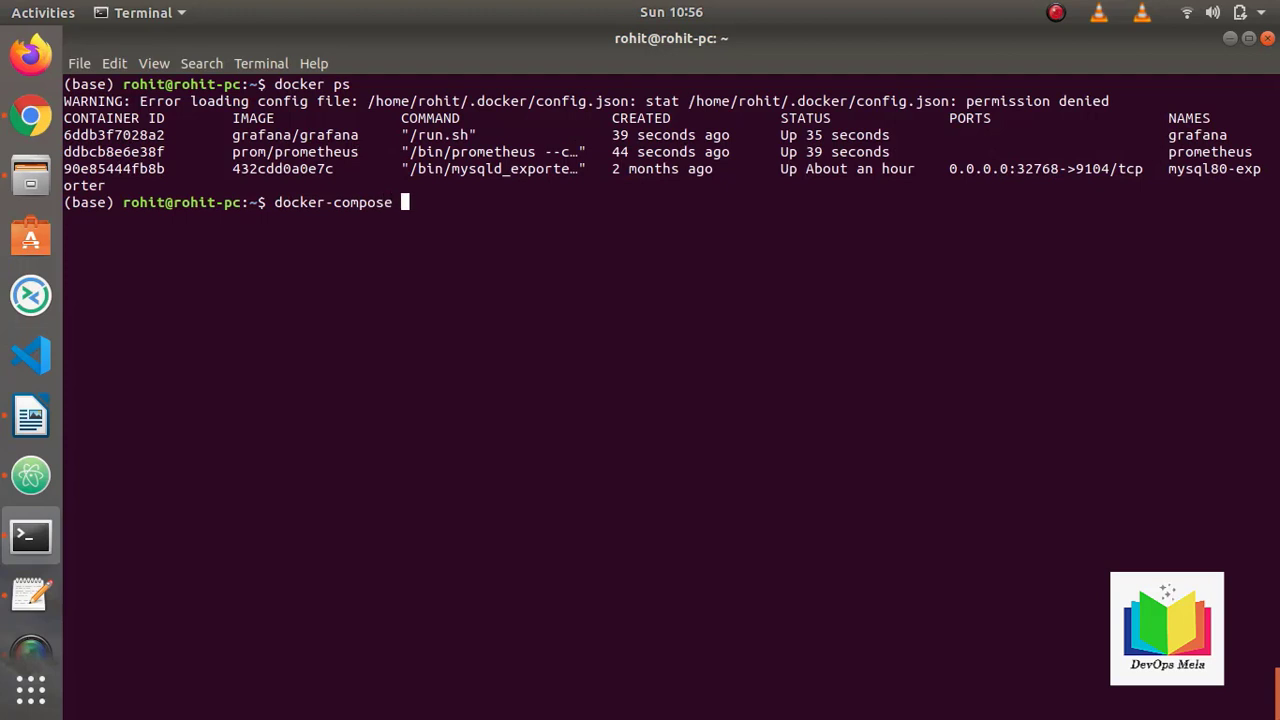
type("ps")
key("Return")
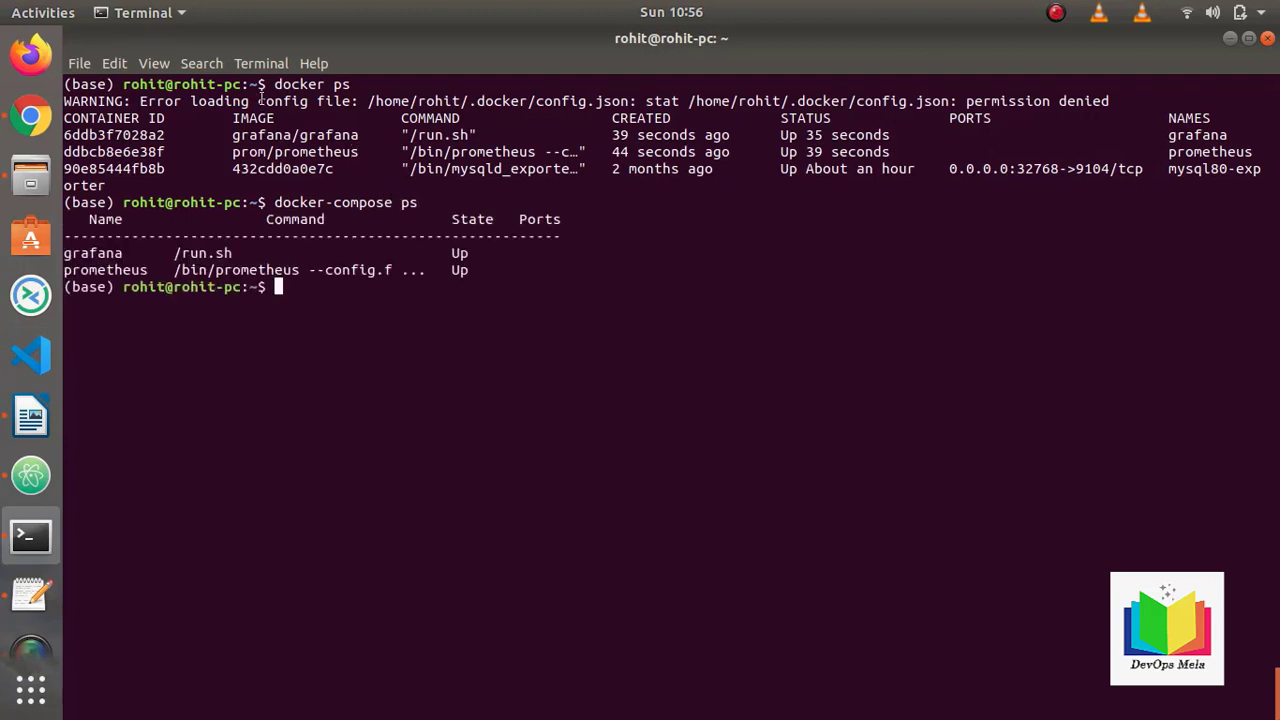
left_click_drag(84, 258, 310, 263)
left_click(310, 263)
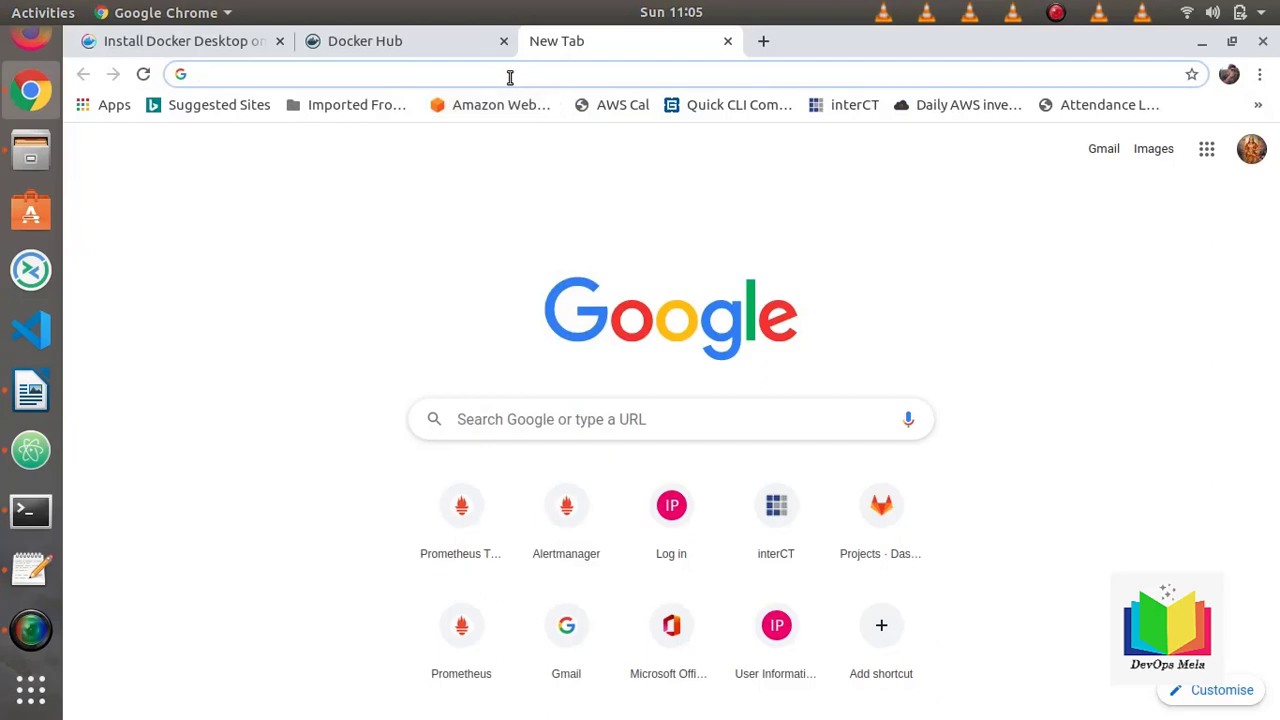
Open the Prometheus web UI at 127.0.0.1:9090.
type("127.0.0.1:8000")
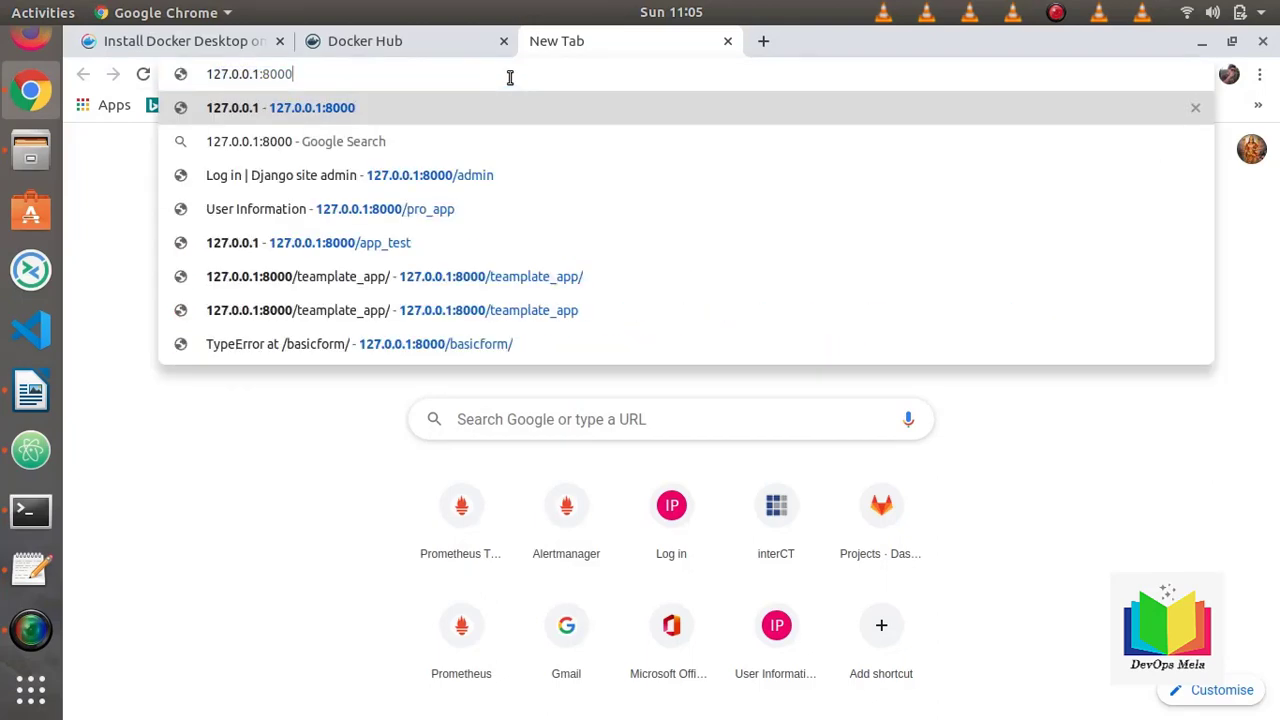
key("BackSpace")
key("BackSpace")
key("BackSpace")
key("BackSpace")
type("909")
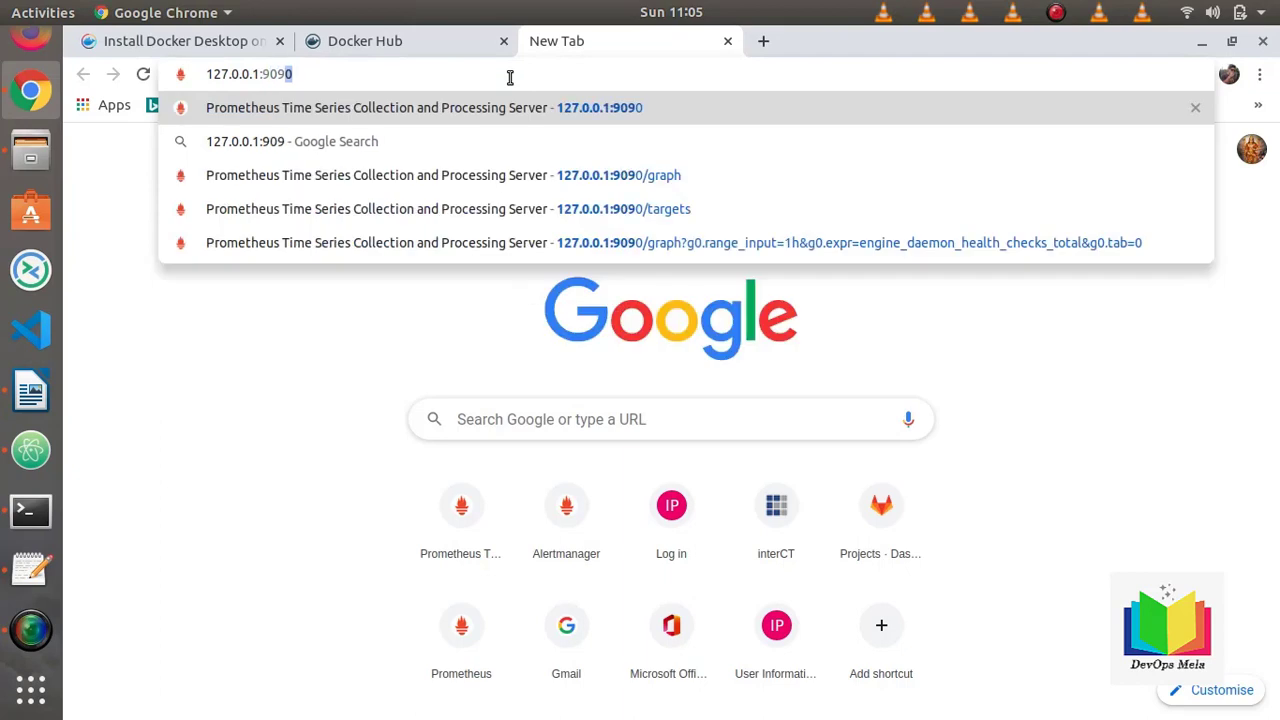
type("0")
key("Return")
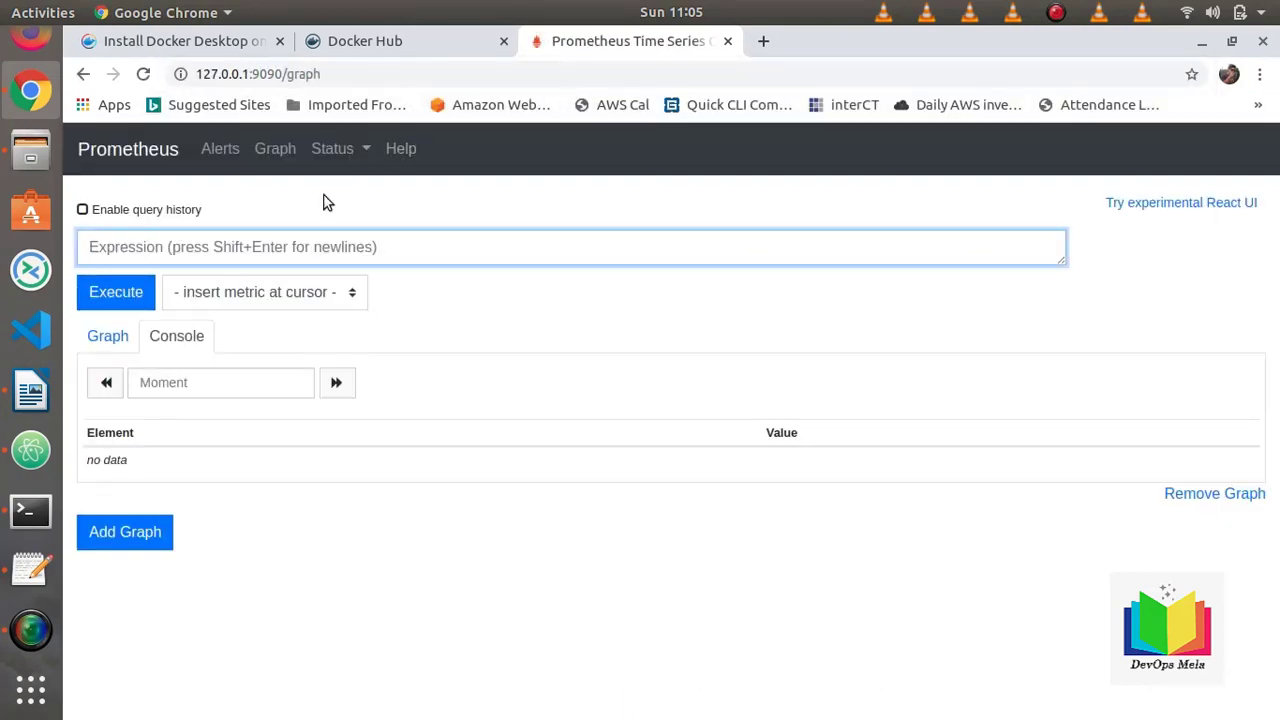
Go to the Targets status page and open the docker 9323 metrics link in a new tab.
left_click(364, 152)
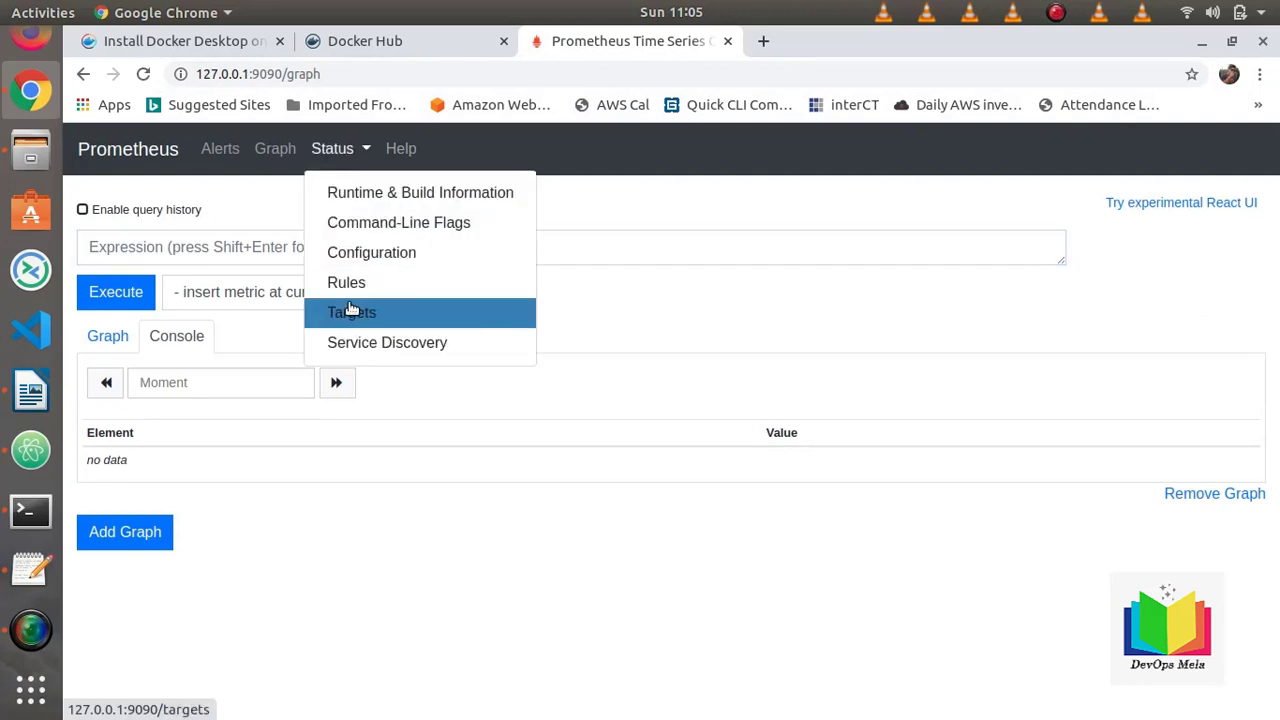
left_click(350, 310)
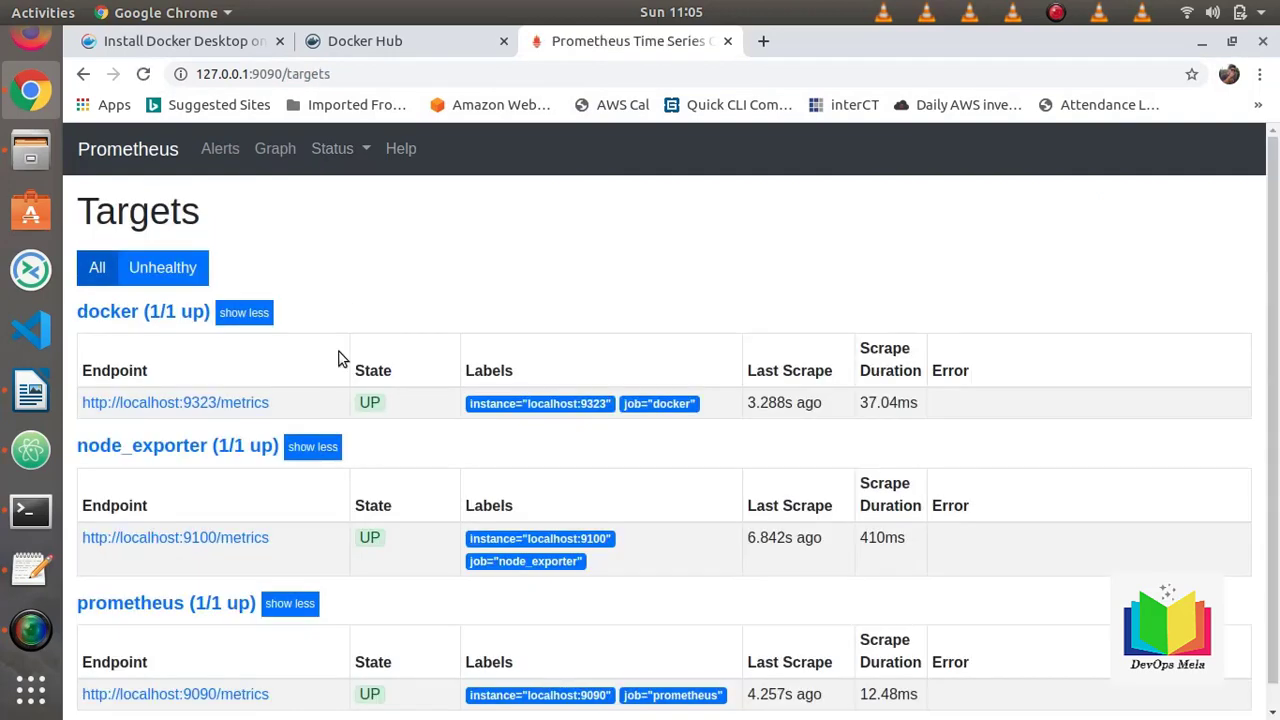
scroll(330, 354, "down", 1)
scroll(325, 357, "up", 1)
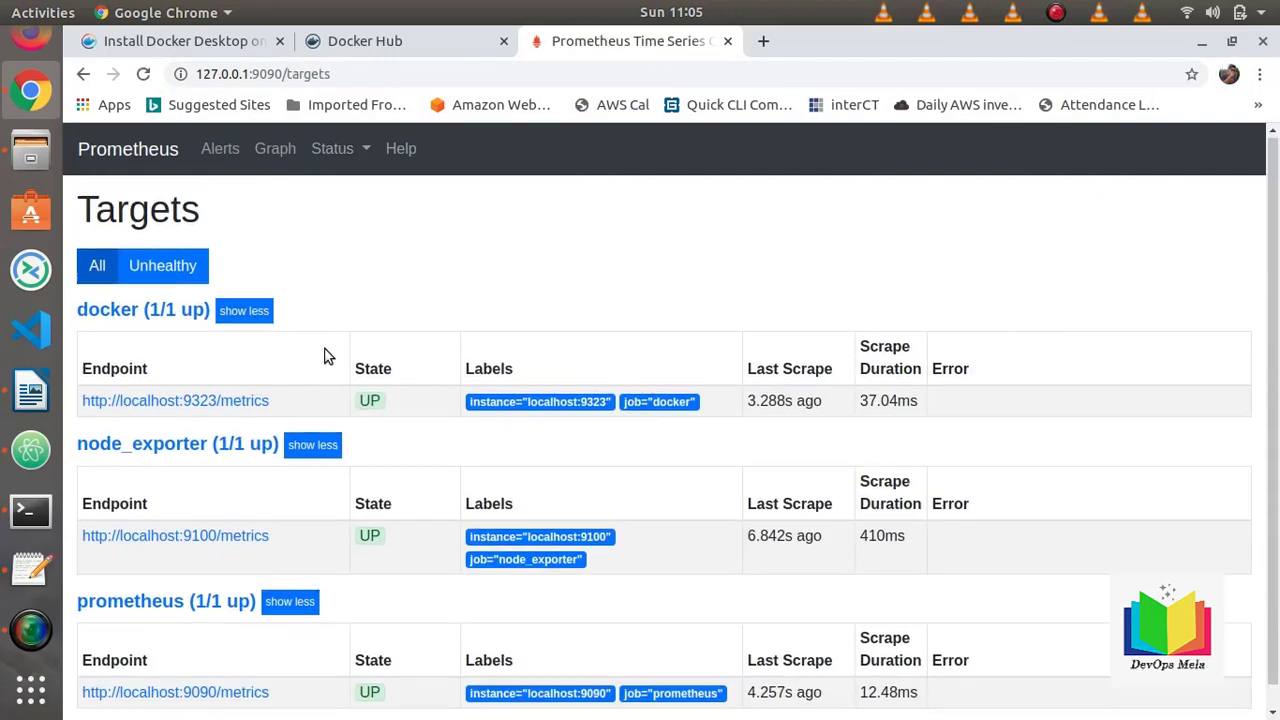
right_click(211, 401)
left_click(256, 416)
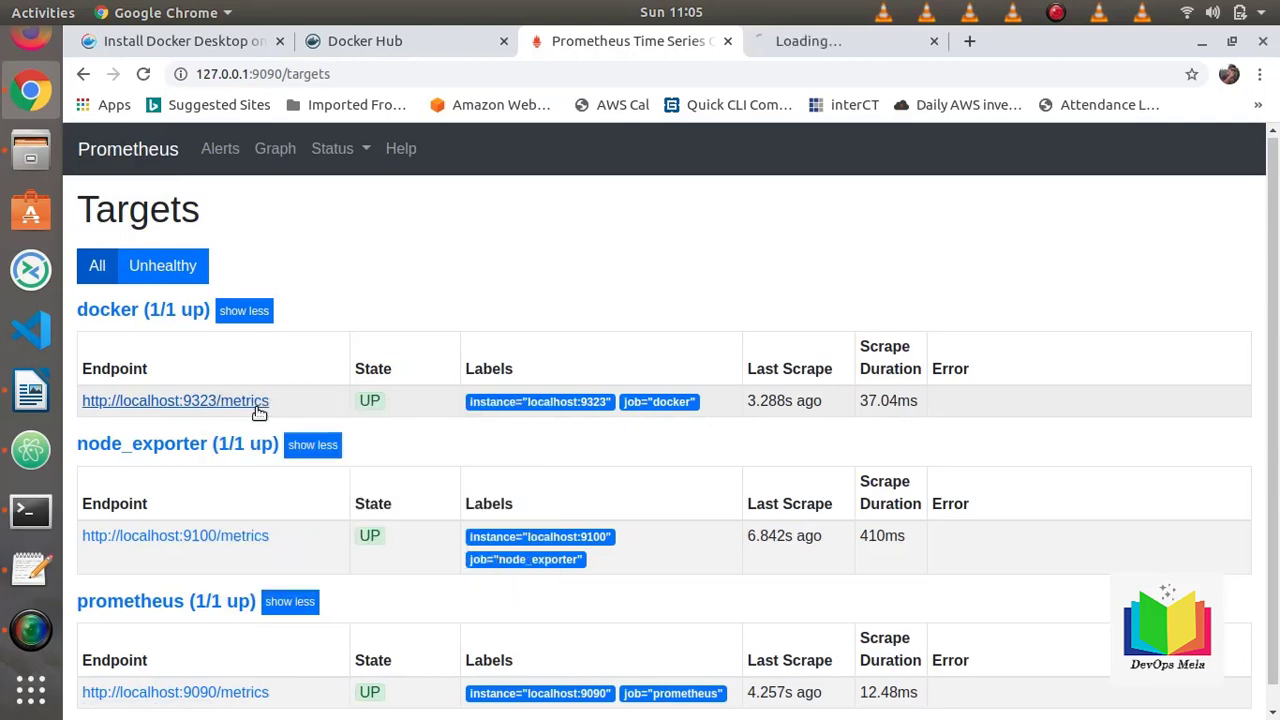
left_click(815, 45)
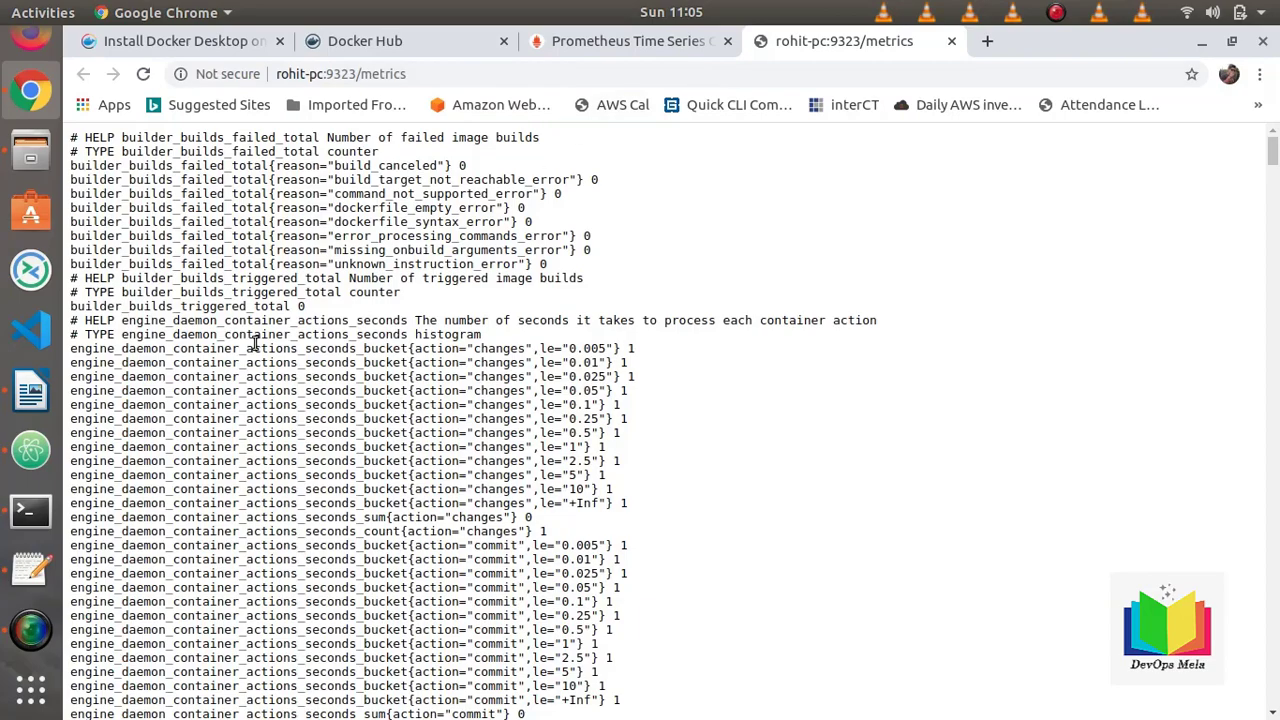
left_click_drag(178, 349, 302, 376)
scroll(302, 375, "down", 20)
scroll(302, 374, "down", 10)
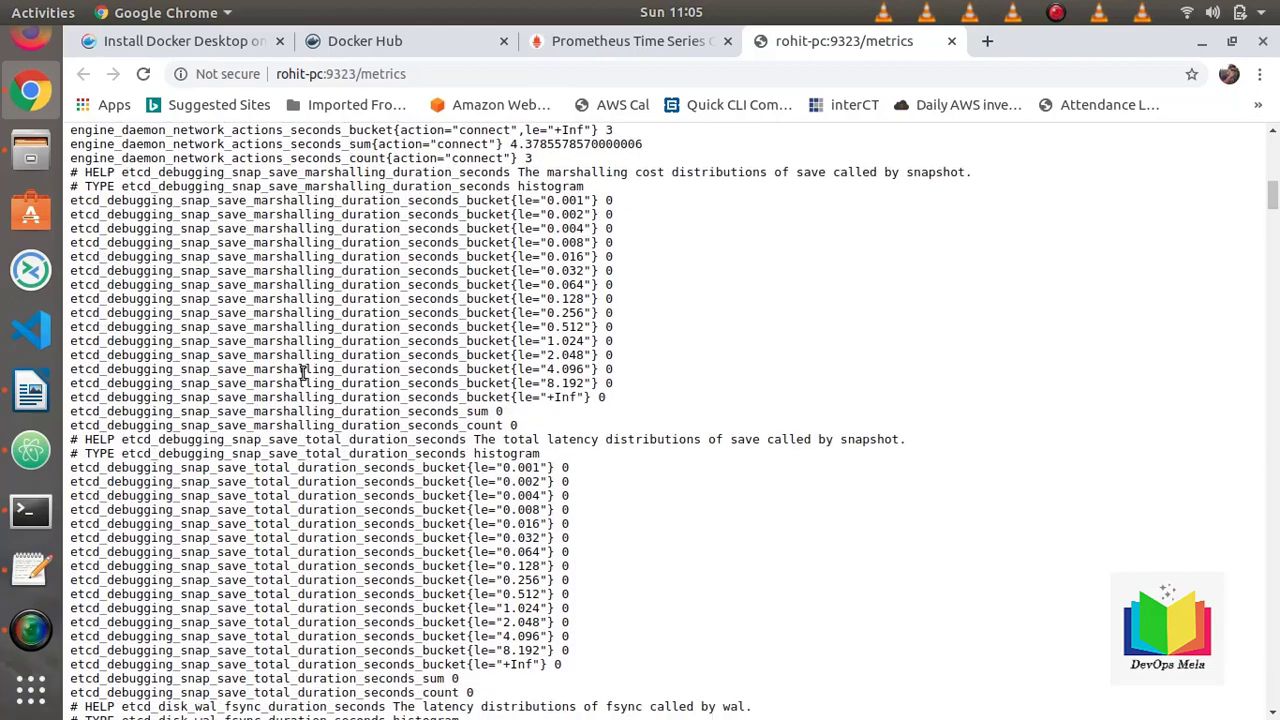
scroll(302, 374, "down", 10)
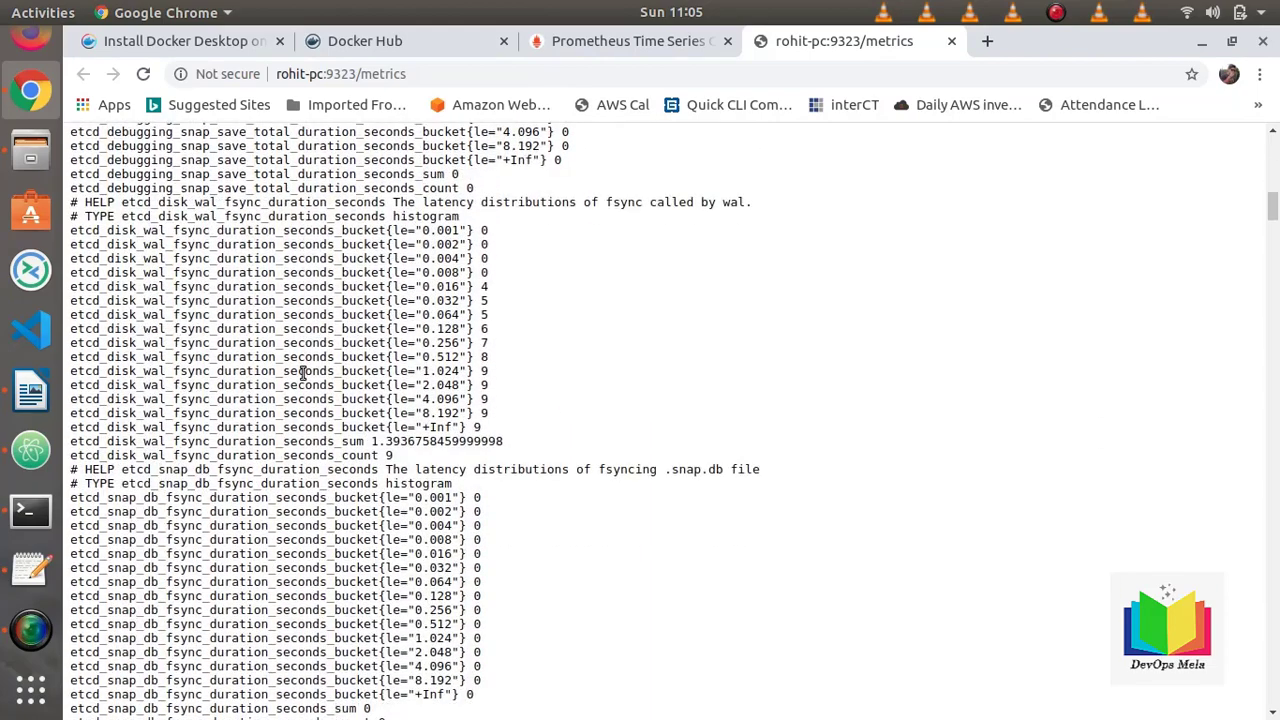
left_click_drag(111, 379, 180, 371)
scroll(178, 377, "down", 10)
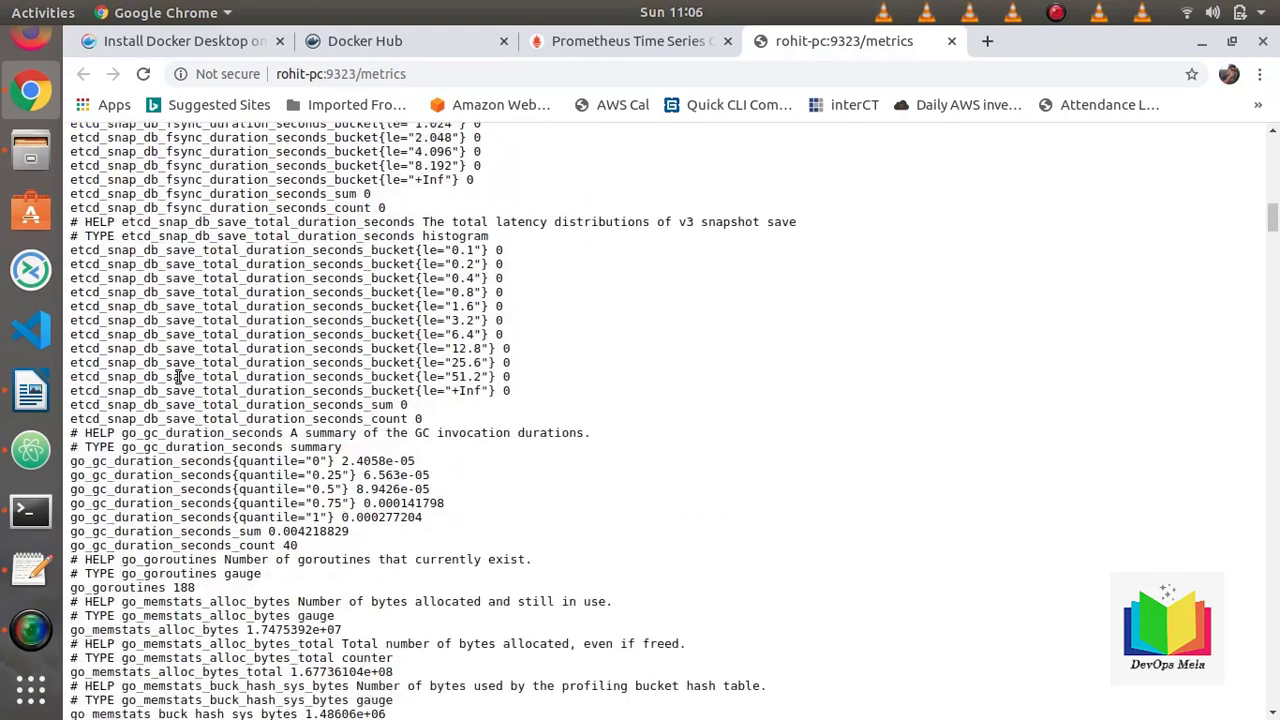
scroll(178, 377, "down", 6)
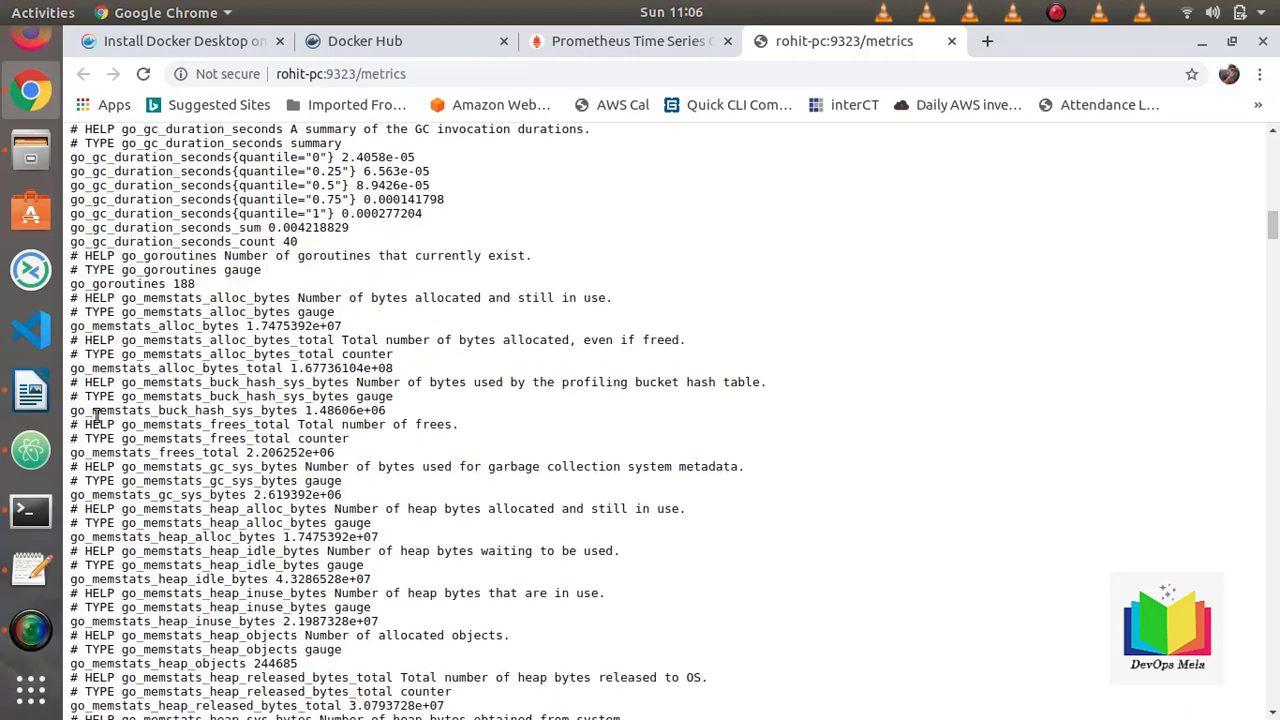
left_click_drag(96, 416, 183, 418)
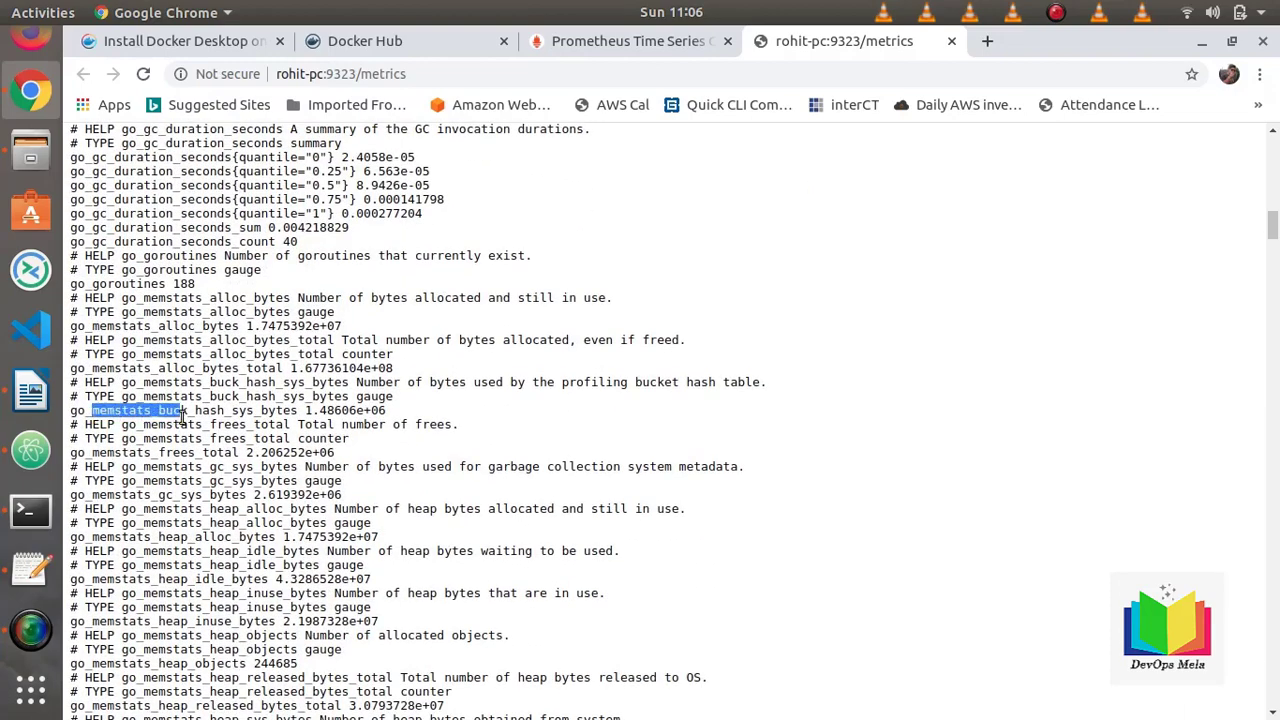
left_click(603, 41)
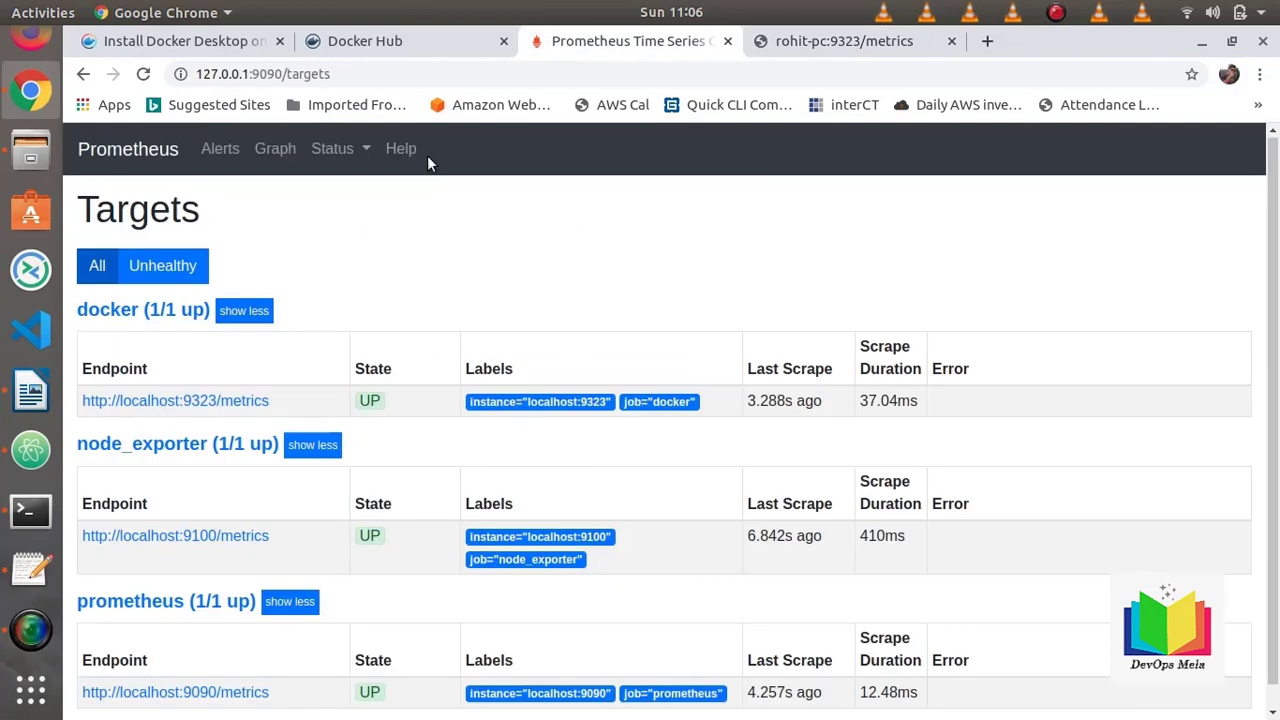
Open the node_exporter localhost:9100/metrics link in a new Chrome tab and scroll through it.
right_click(158, 533)
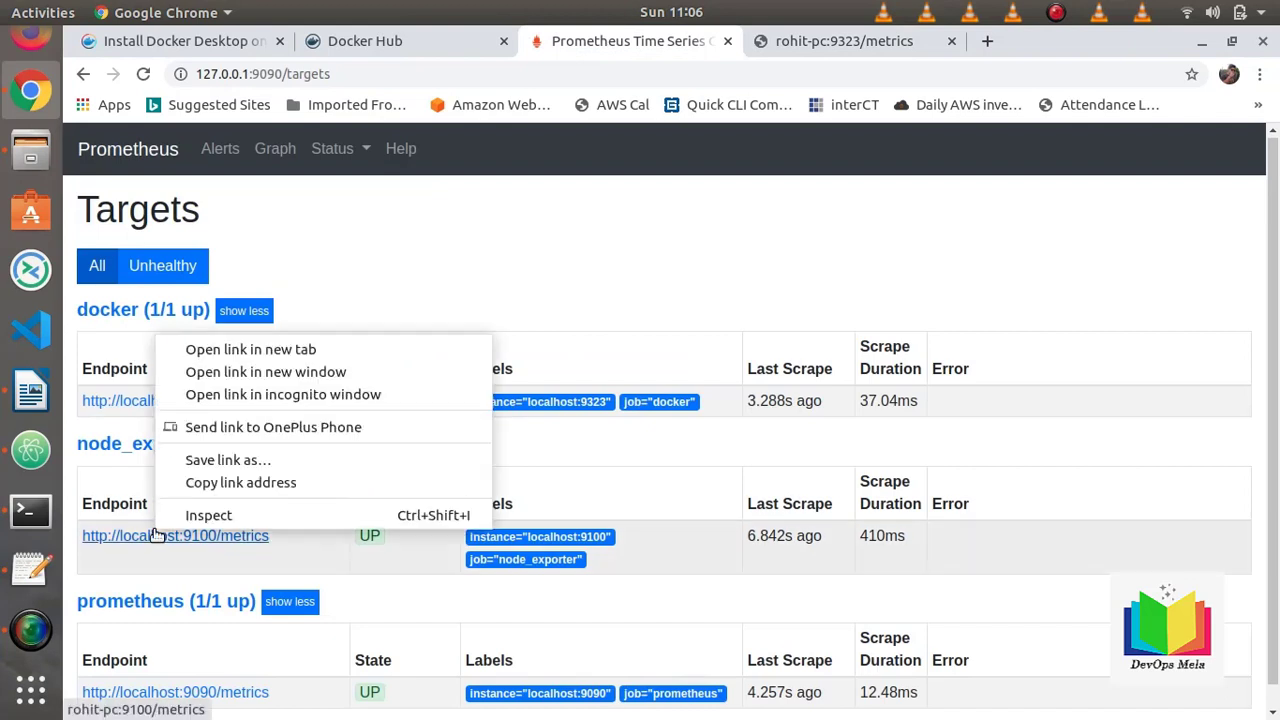
left_click(263, 350)
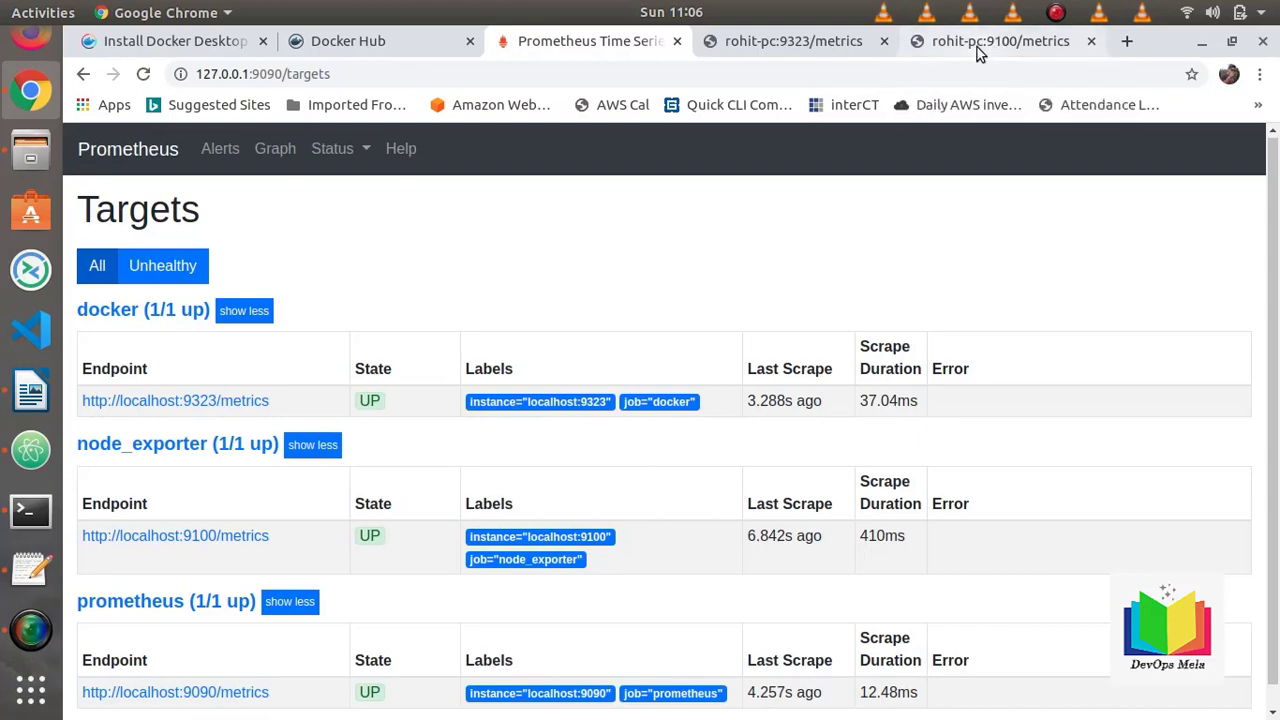
left_click(977, 47)
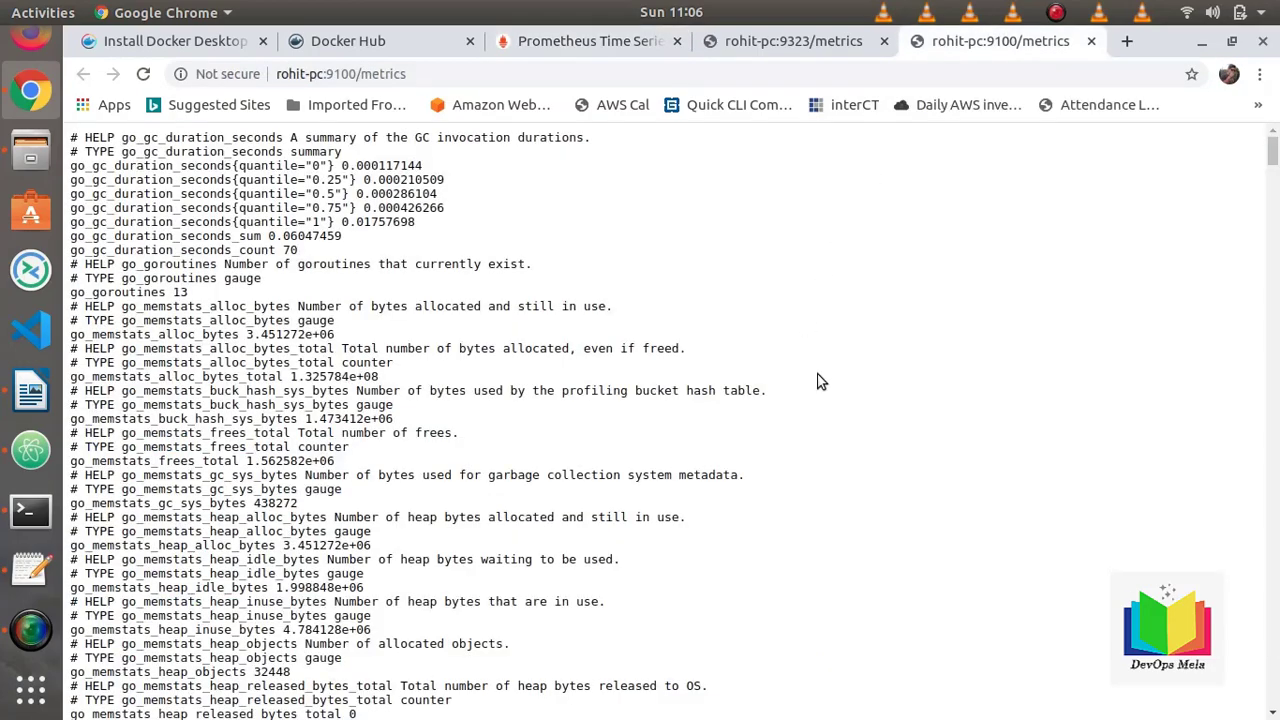
scroll(596, 468, "down", 3)
scroll(597, 472, "down", 4)
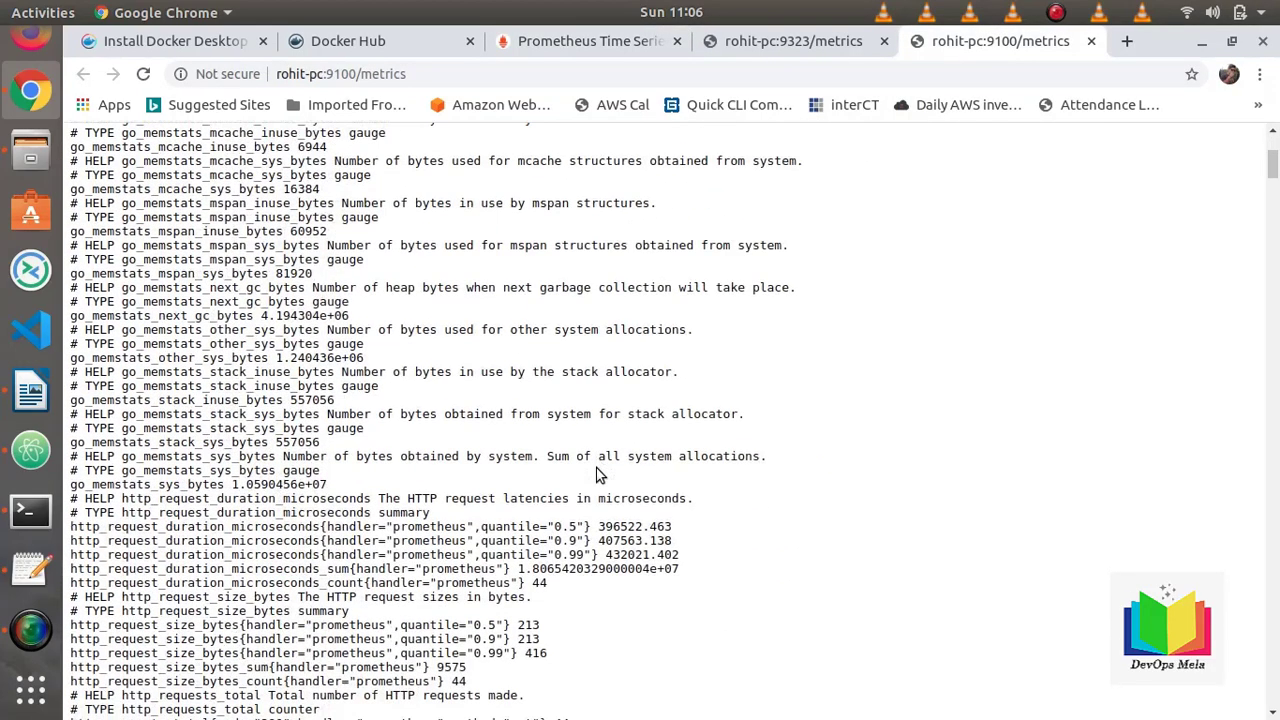
scroll(597, 472, "down", 4)
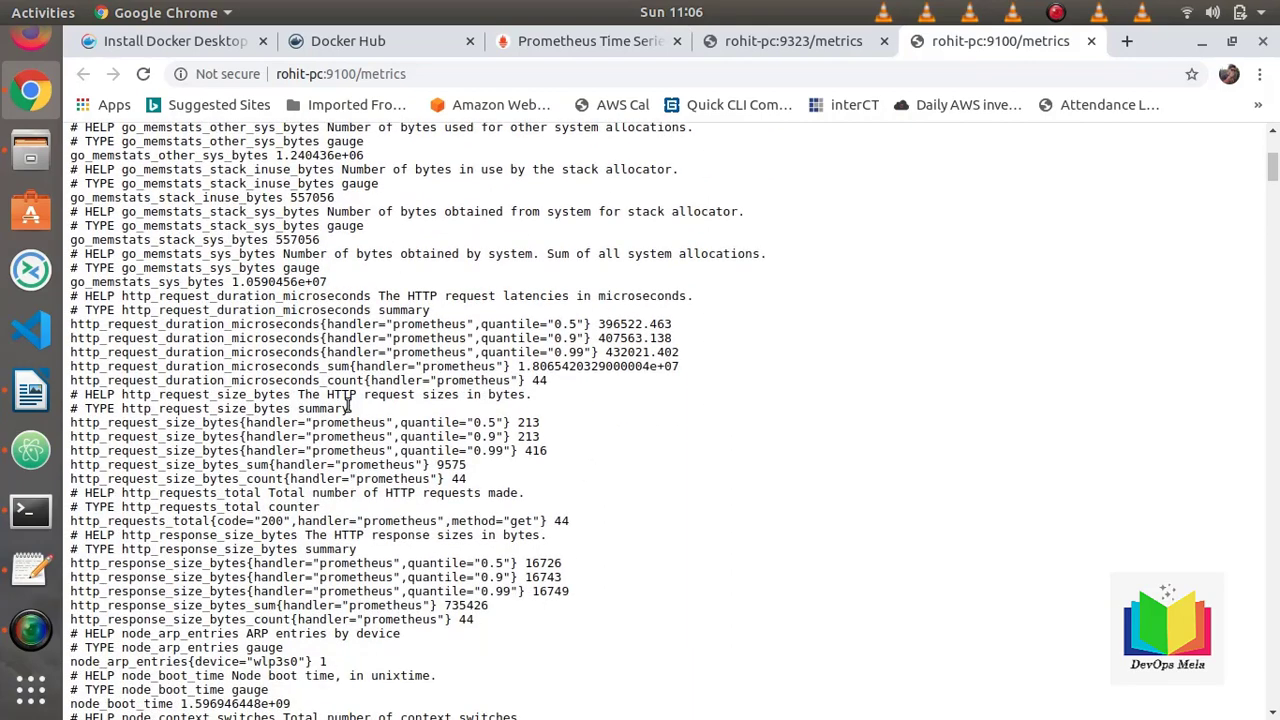
left_click_drag(196, 334, 72, 322)
scroll(225, 336, "down", 8)
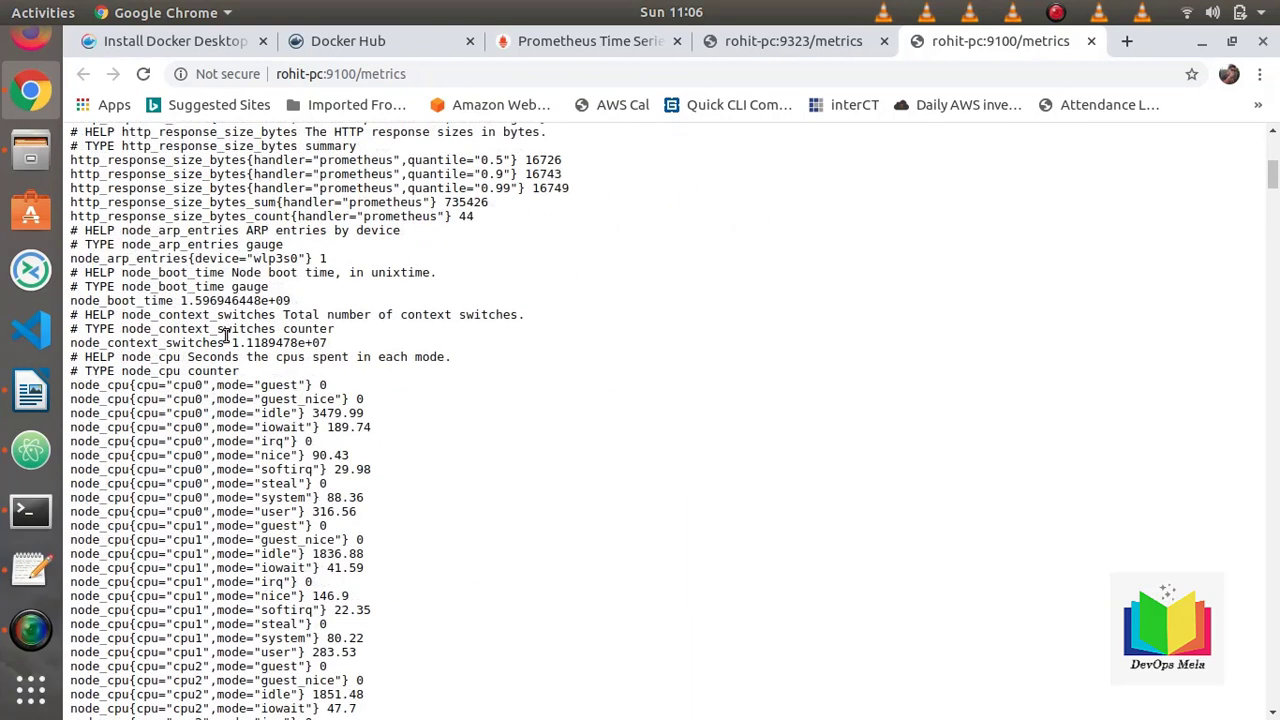
scroll(226, 336, "up", 1)
Highlight the node_cpu cpu0, node_filesystem_avail loop device and node_filesystem_device_error loop13 lines.
left_click_drag(77, 396, 128, 522)
scroll(128, 522, "down", 3)
scroll(132, 528, "down", 10)
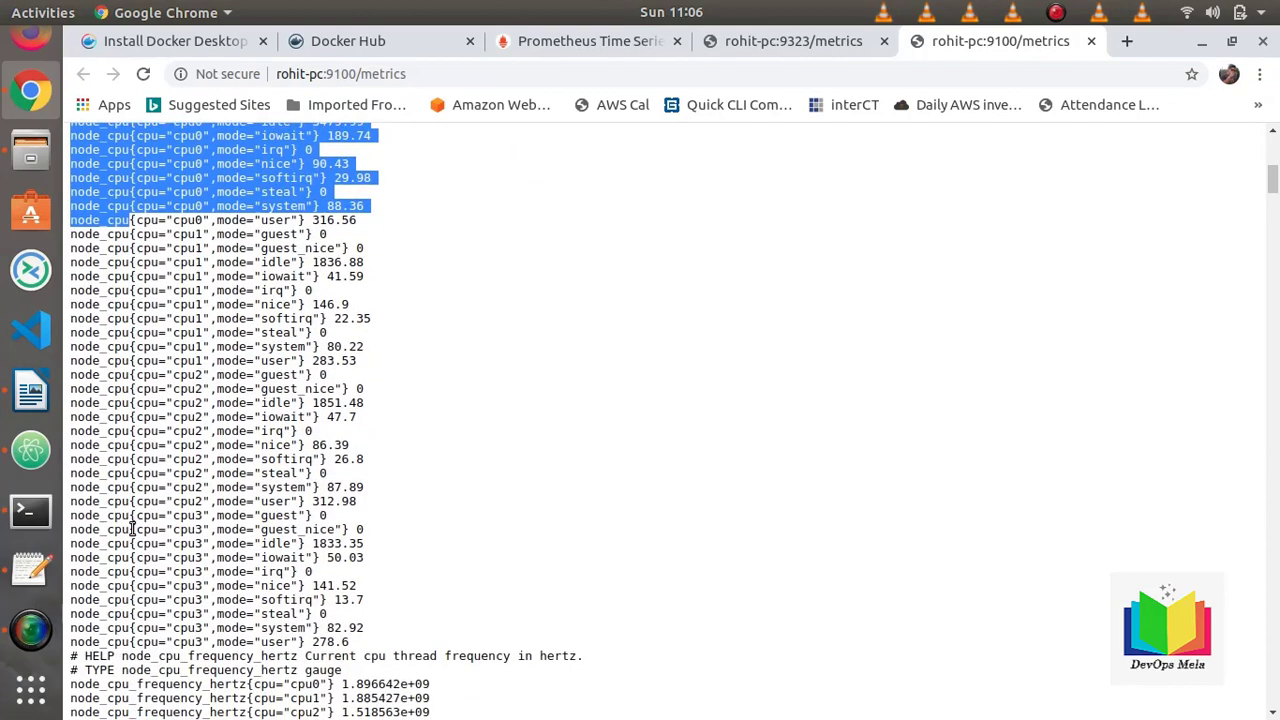
scroll(132, 530, "down", 7)
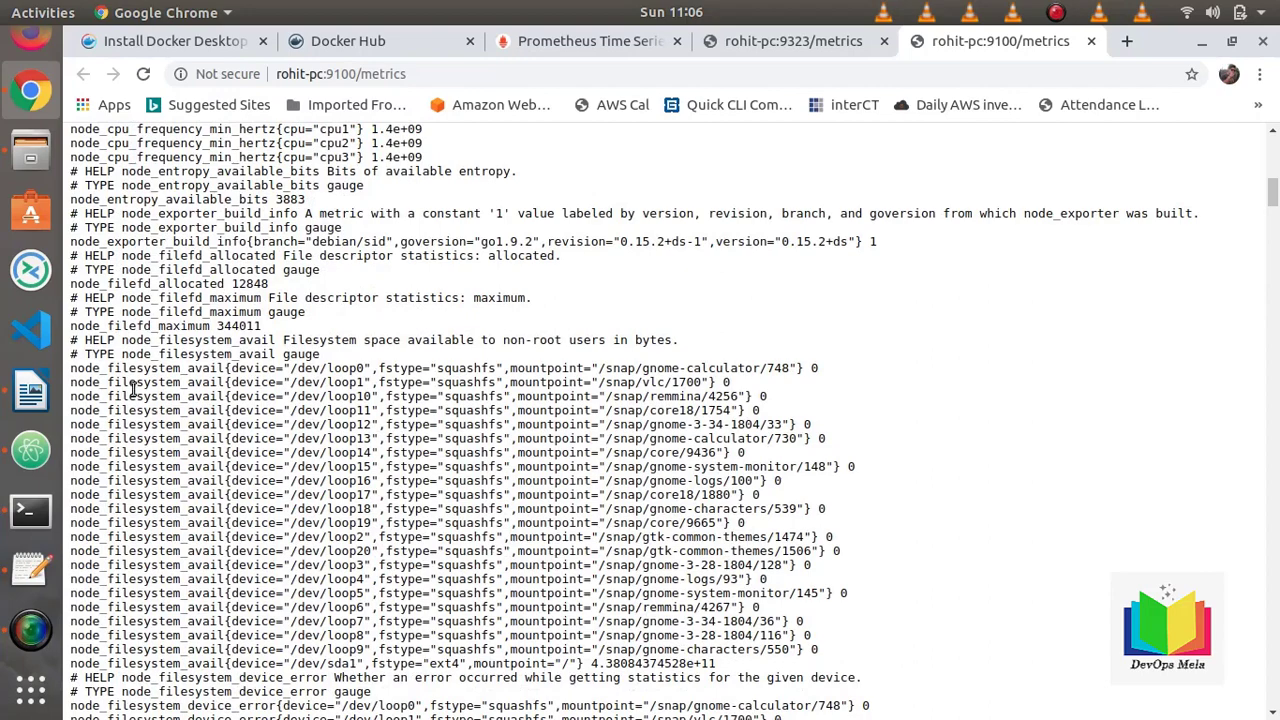
left_click_drag(128, 382, 255, 466)
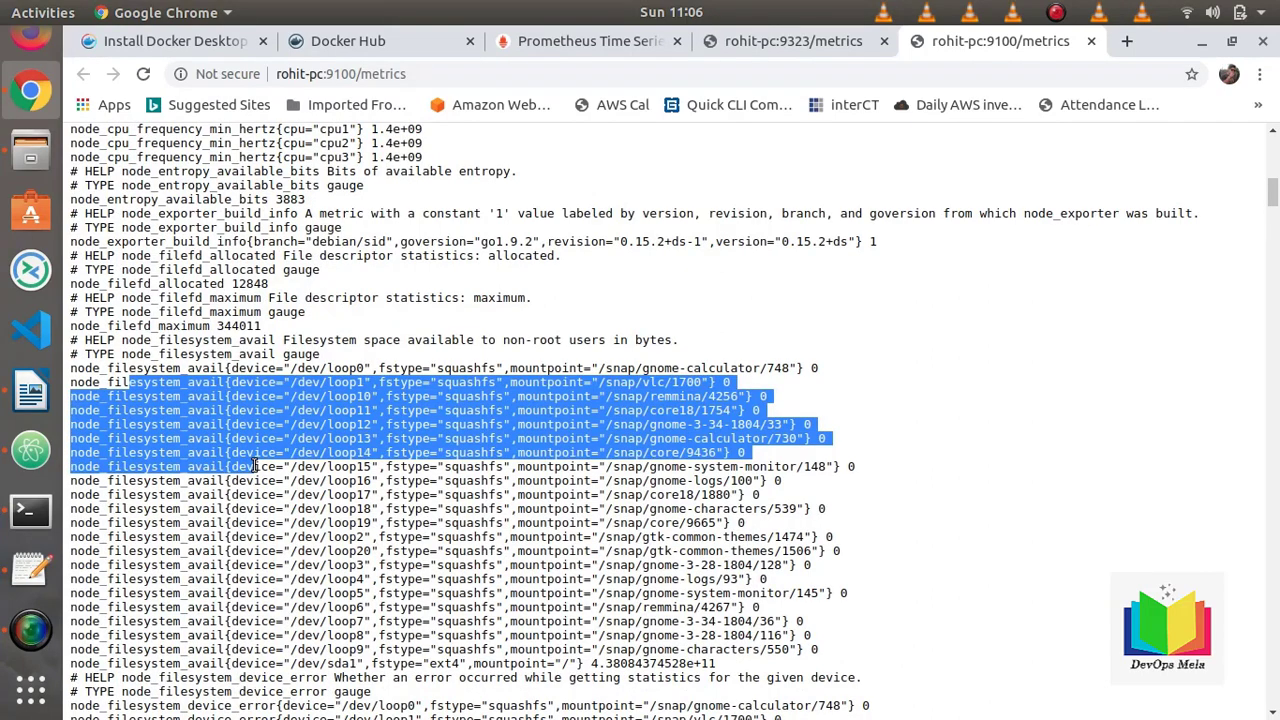
scroll(255, 466, "down", 6)
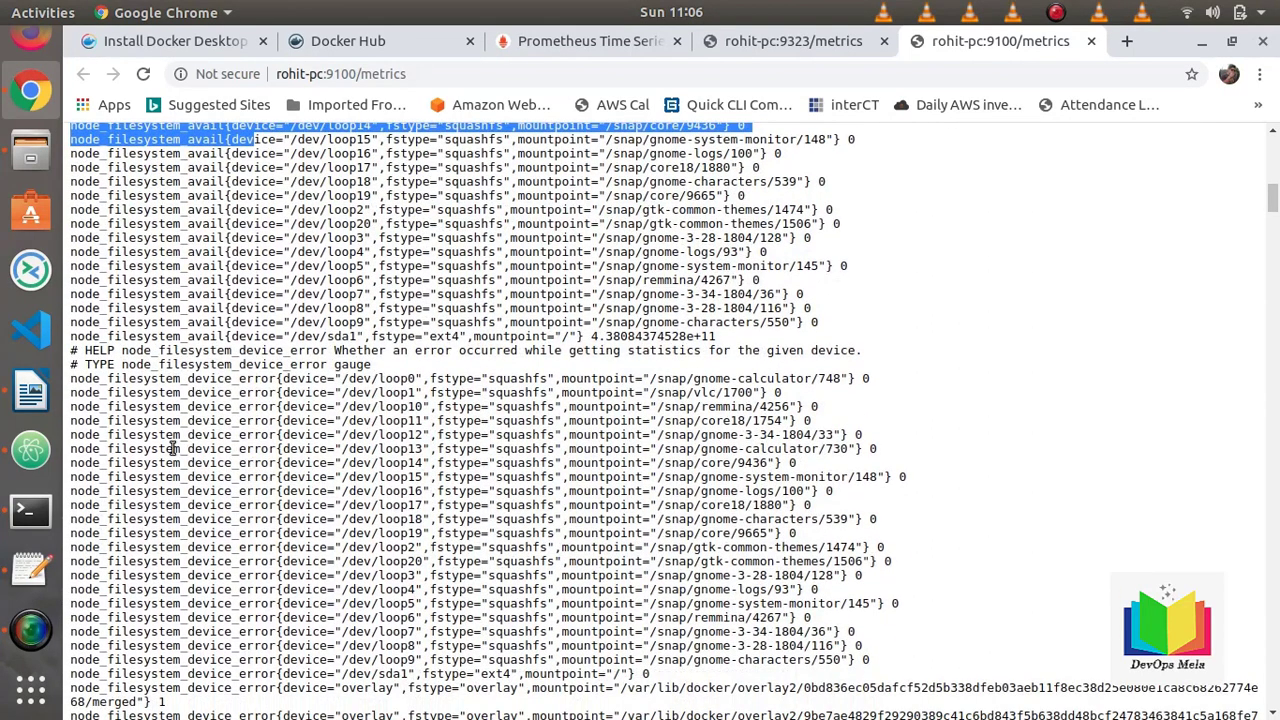
left_click_drag(151, 448, 298, 463)
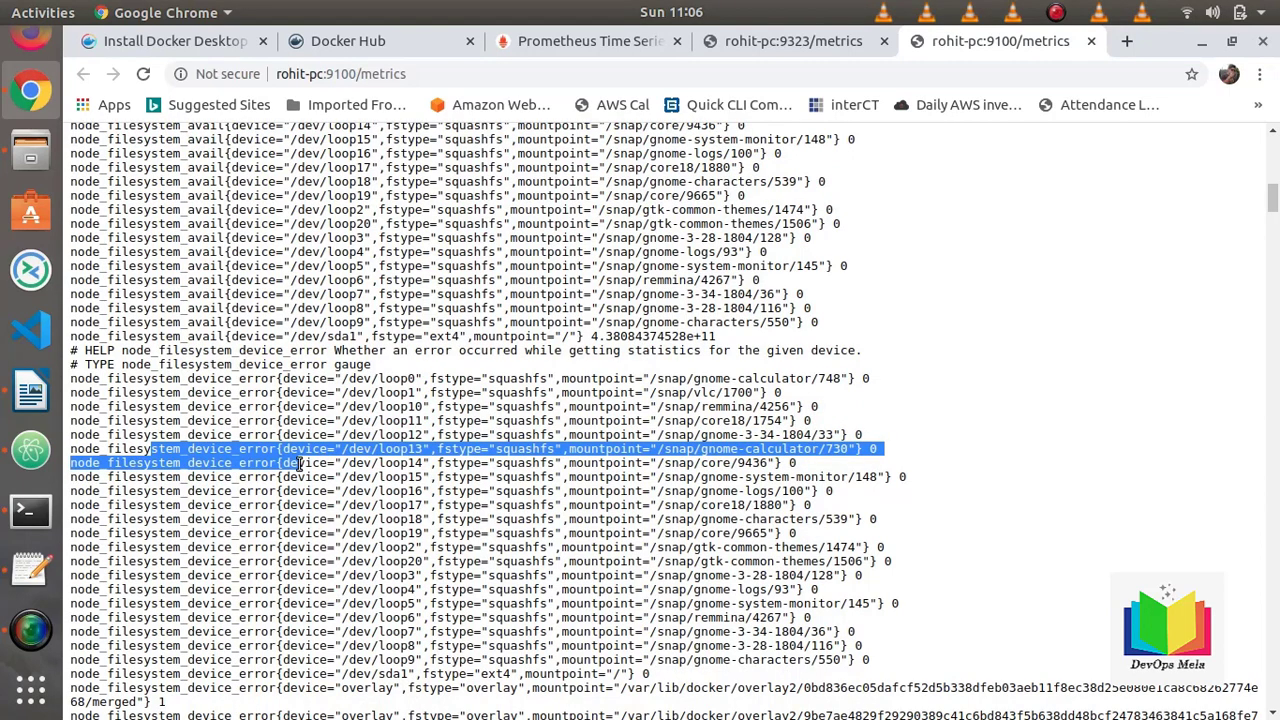
From the Prometheus Targets page, open Prometheus's own 9090 metrics in a new tab.
left_click(602, 44)
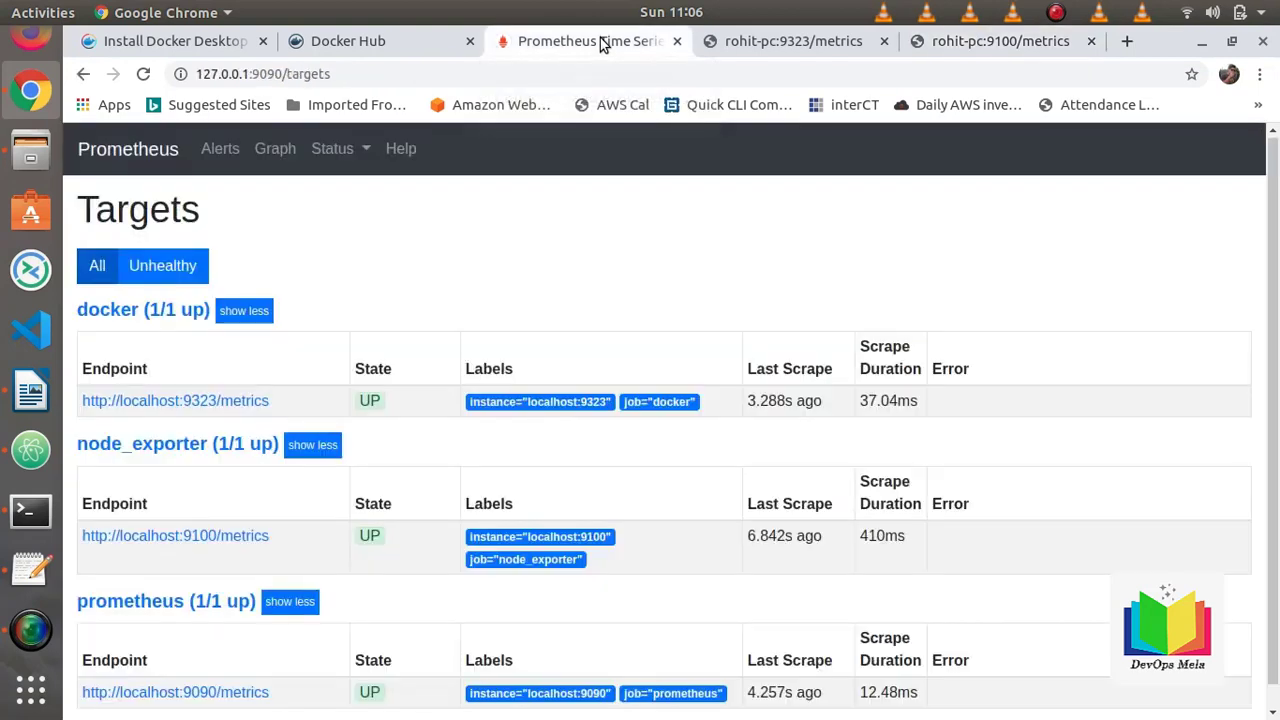
scroll(357, 320, "down", 1)
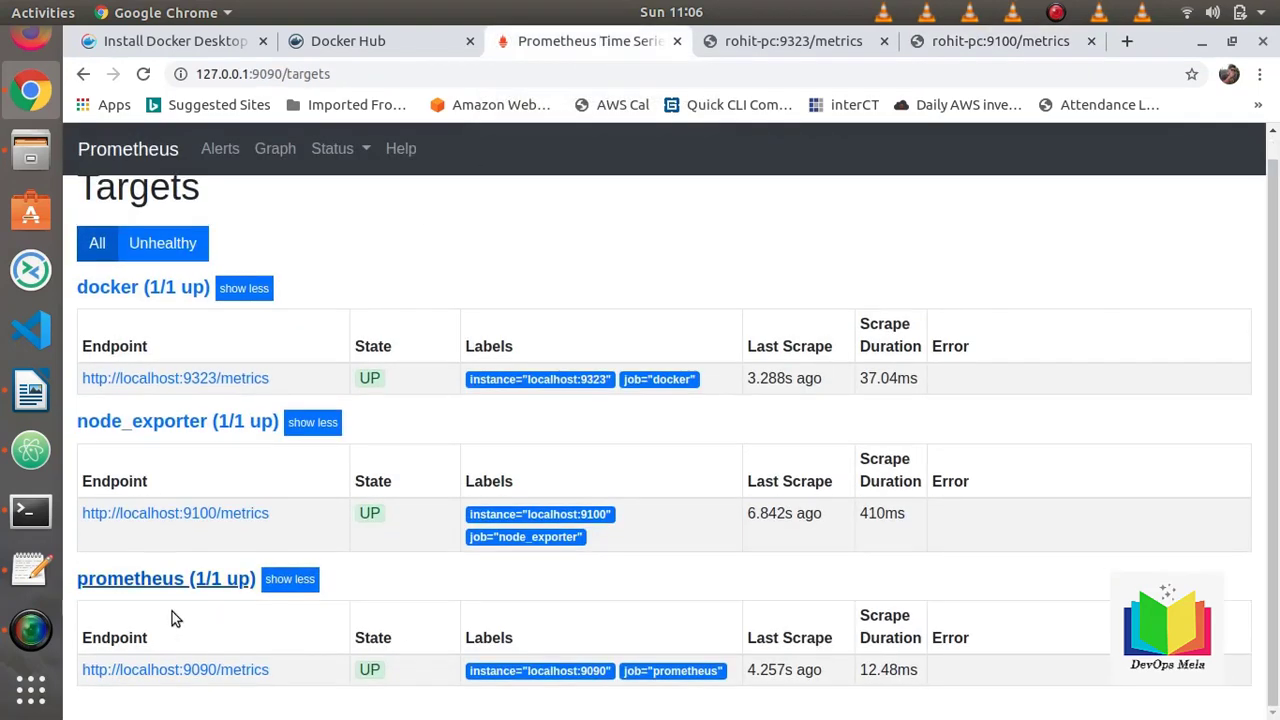
right_click(155, 670)
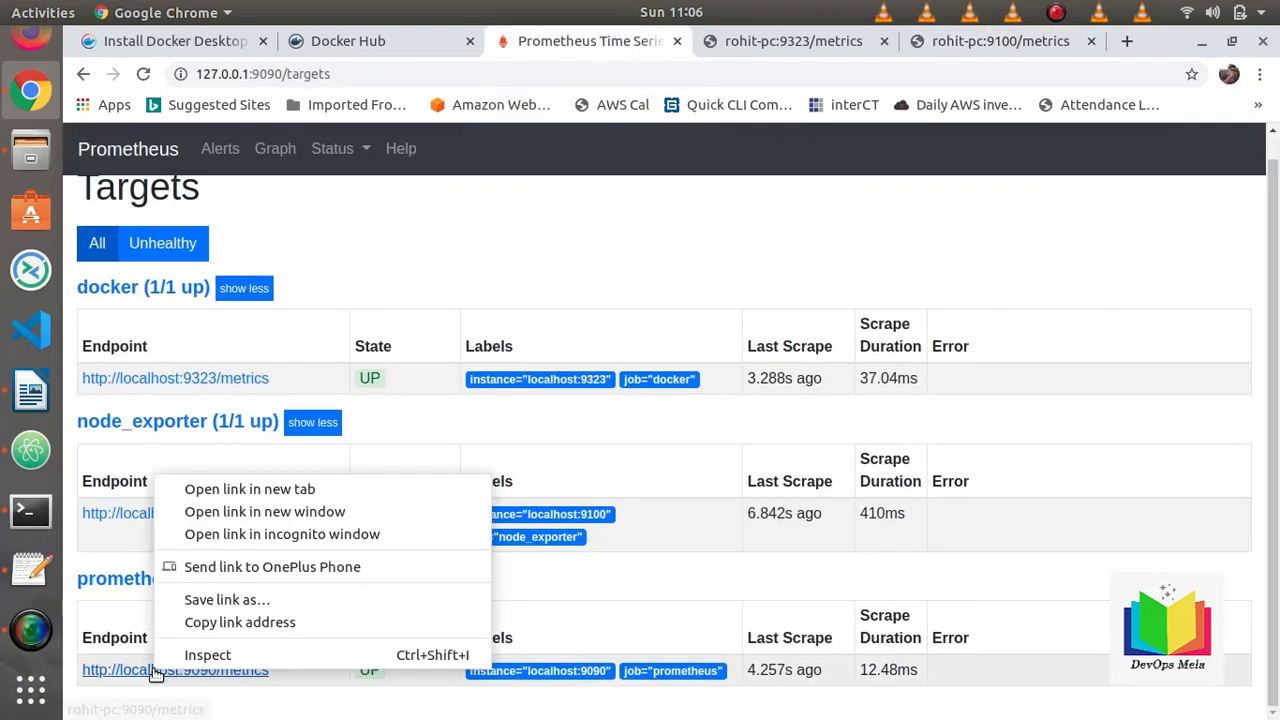
left_click(242, 491)
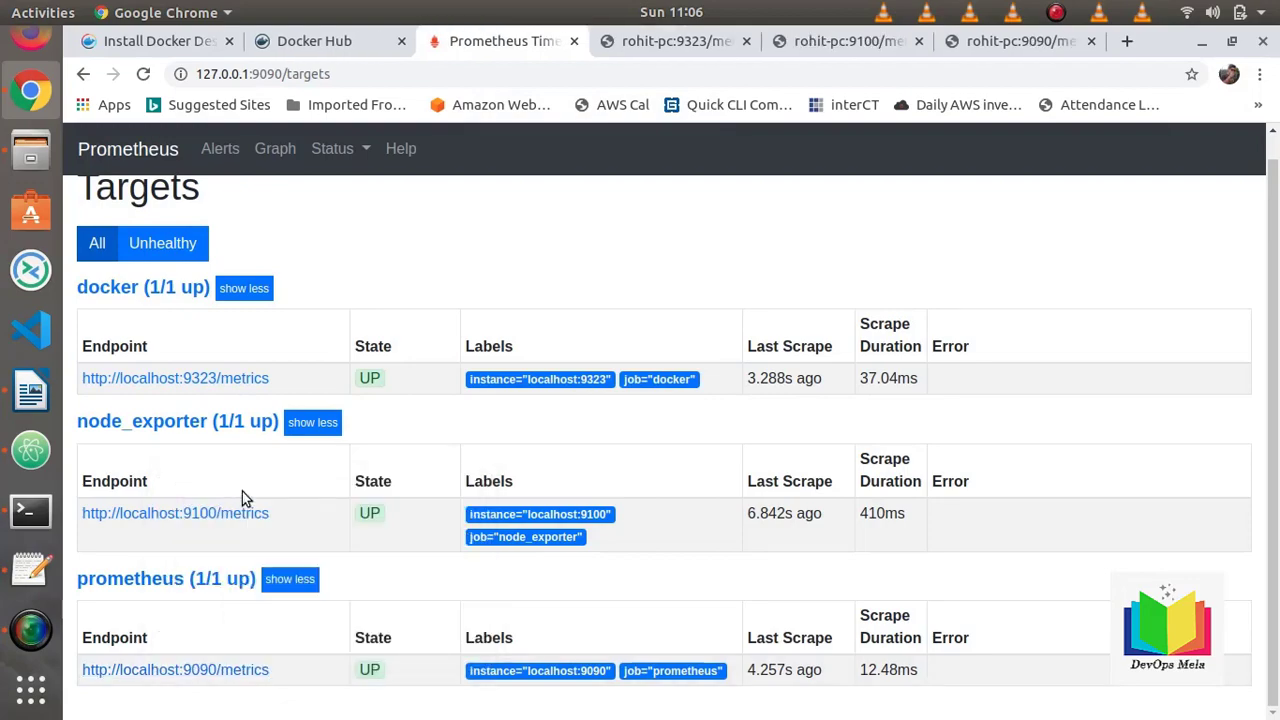
left_click(1000, 41)
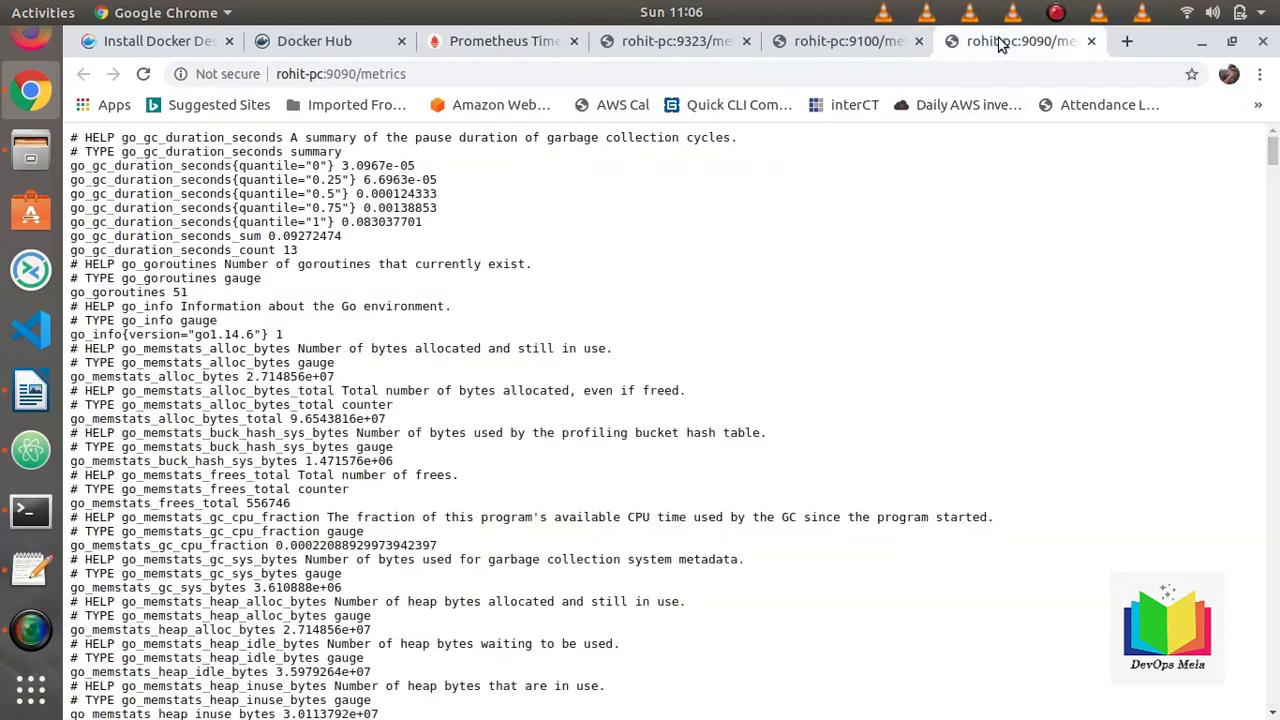
Browse the 9090 metrics, highlighting the config reload timestamp, then close the 9090 and 9100 tabs.
scroll(628, 385, "down", 6)
scroll(628, 385, "up", 1)
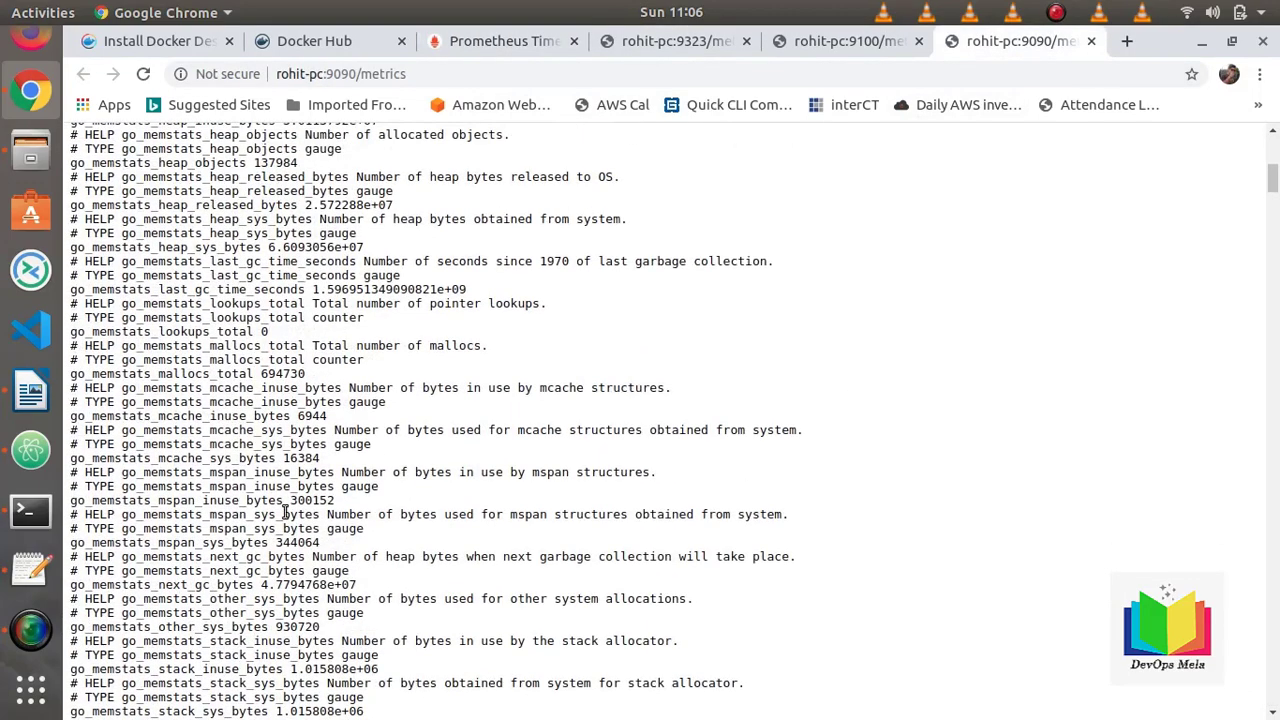
left_click_drag(285, 512, 280, 528)
scroll(334, 651, "down", 6)
left_click_drag(192, 572, 320, 612)
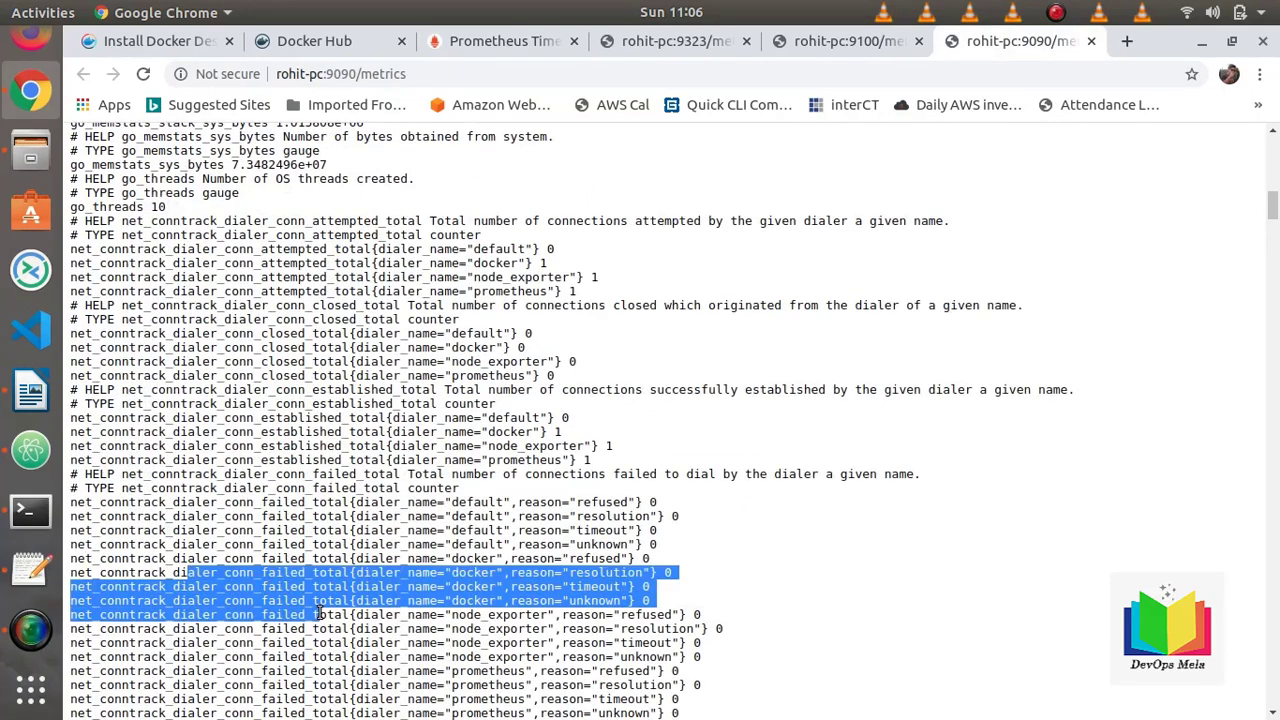
scroll(320, 612, "down", 6)
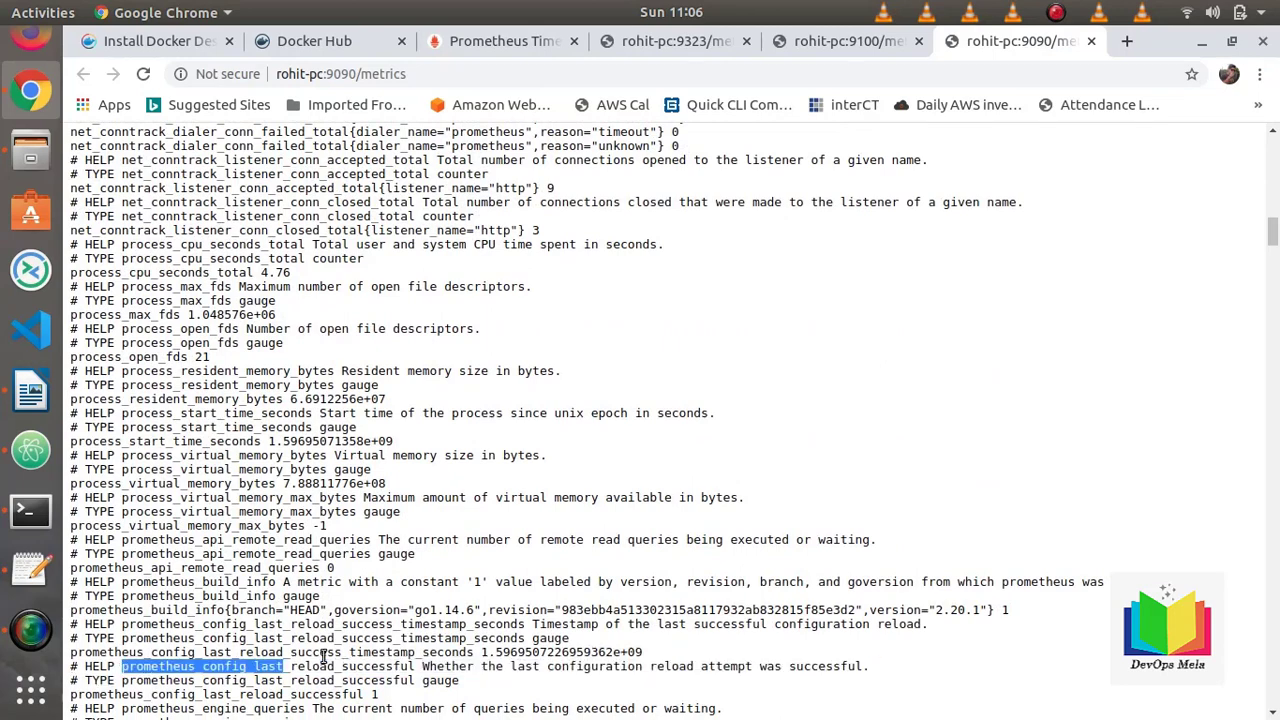
left_click_drag(120, 668, 323, 655)
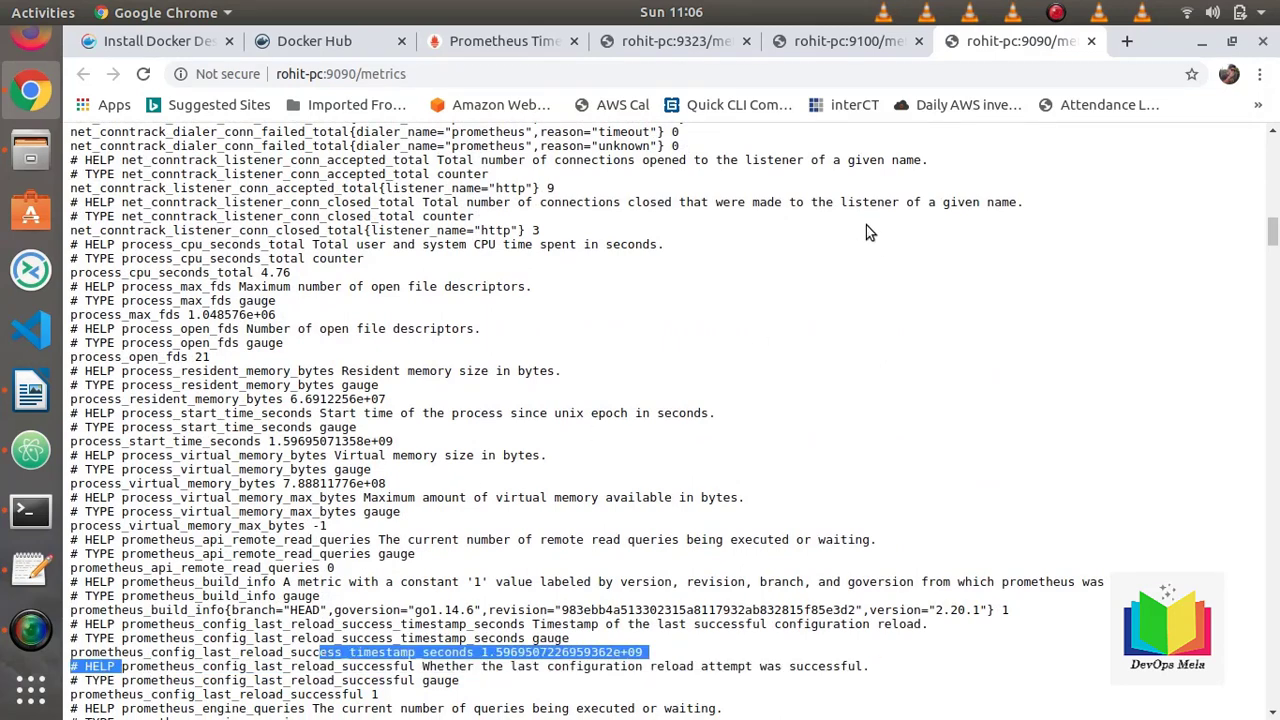
left_click(1090, 40)
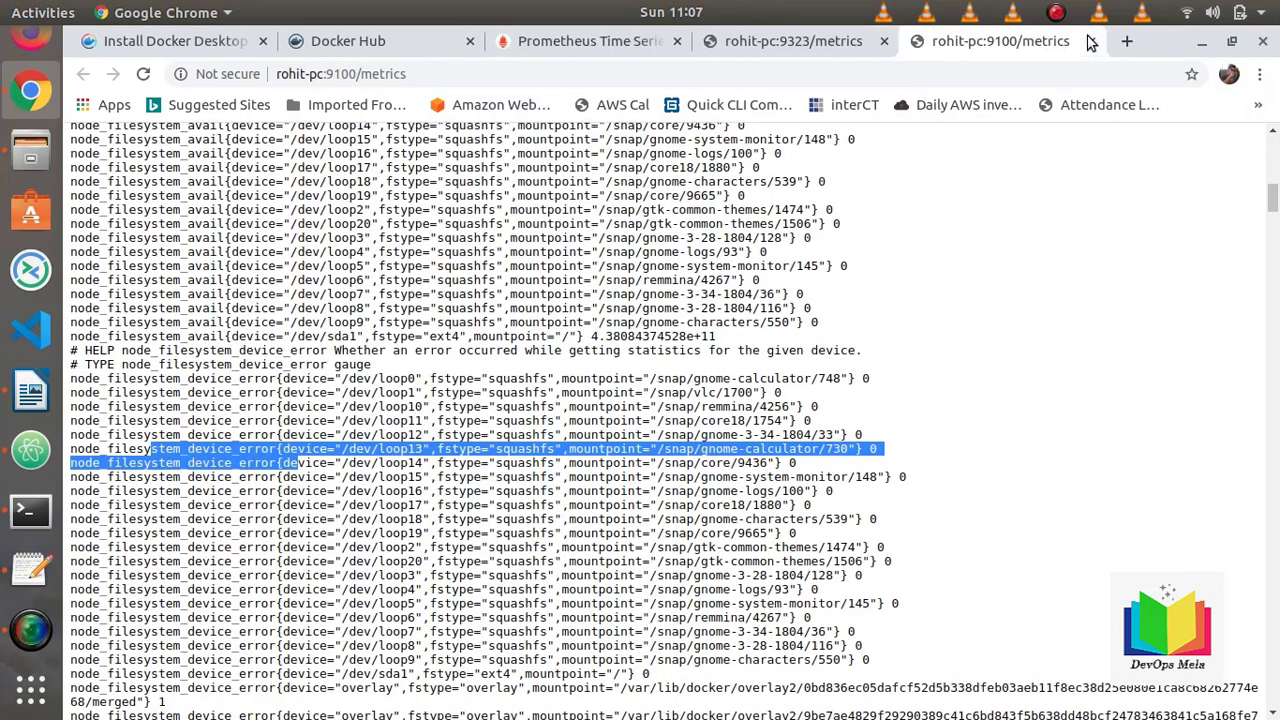
left_click(1090, 41)
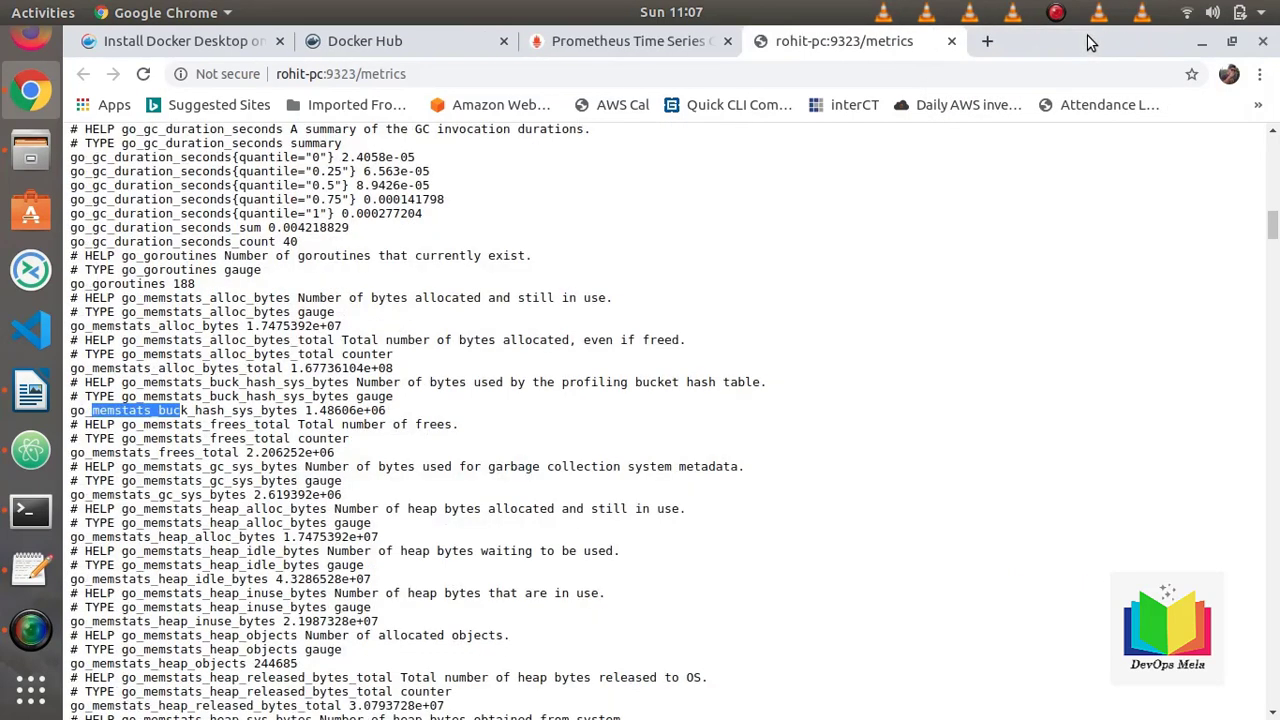
Close the 9323 Docker metrics tab, go to Prometheus's Graph page and scroll the metric list.
left_click(952, 42)
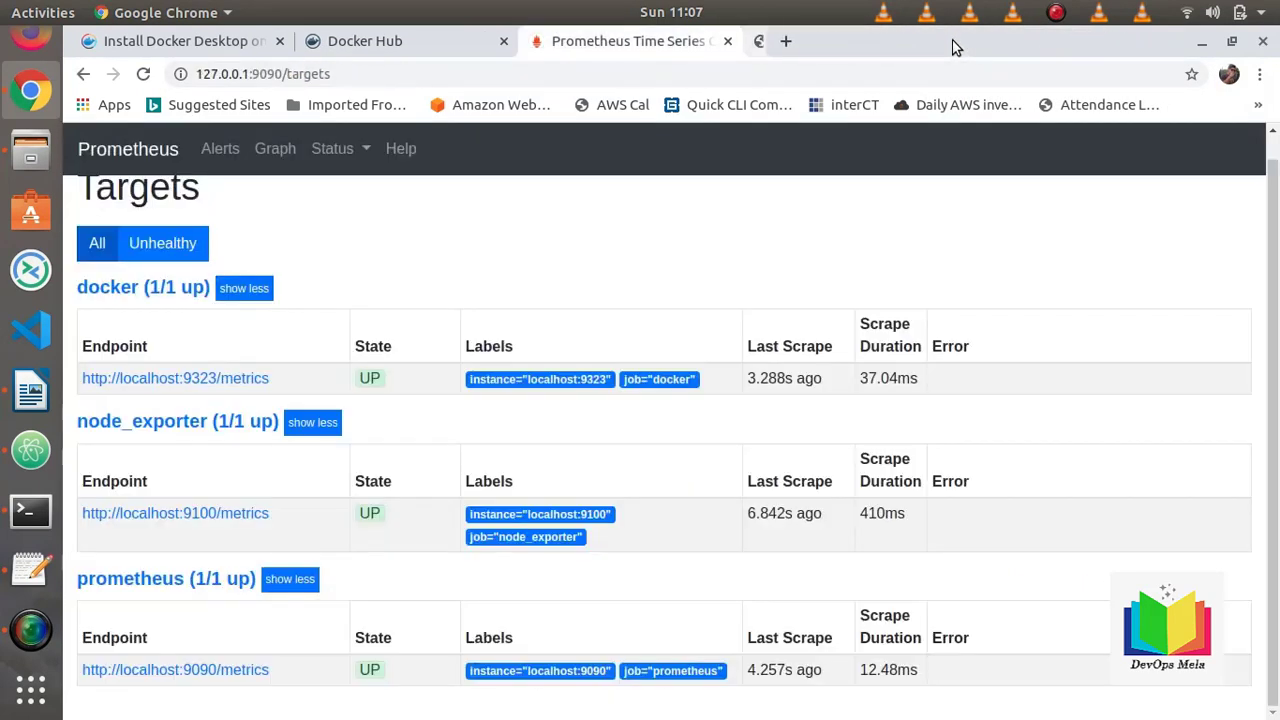
left_click(157, 158)
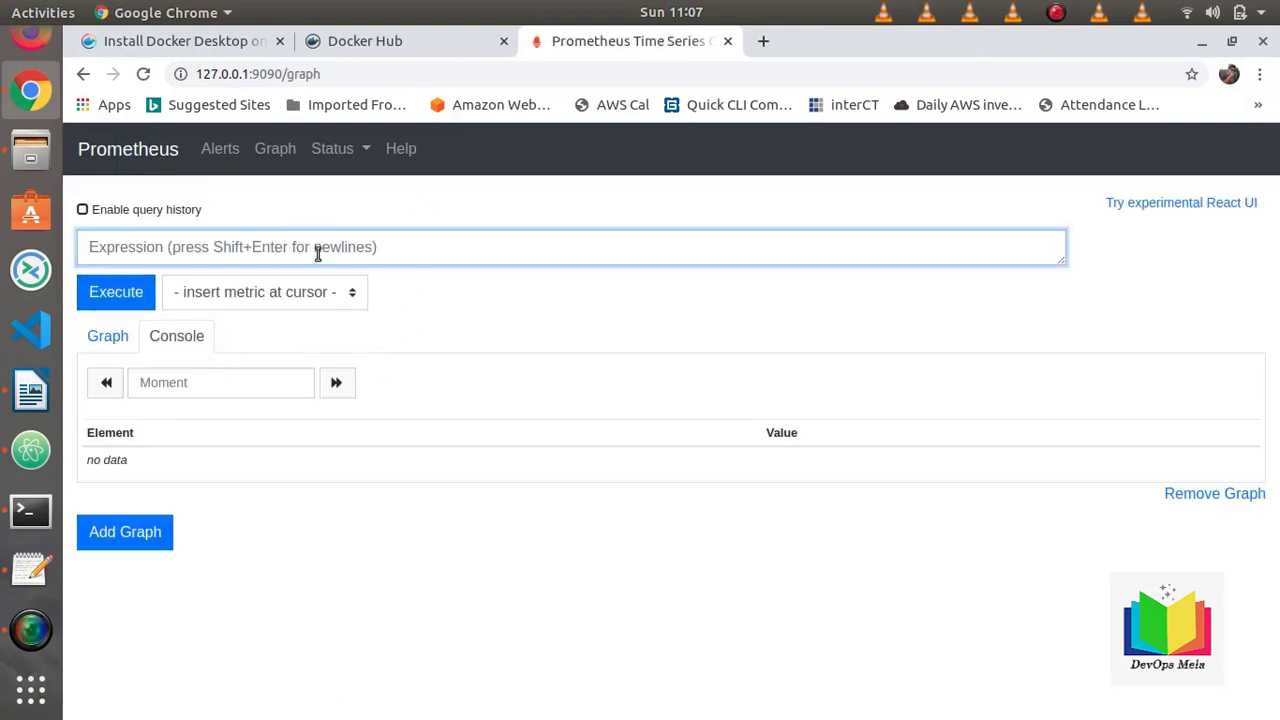
left_click(358, 300)
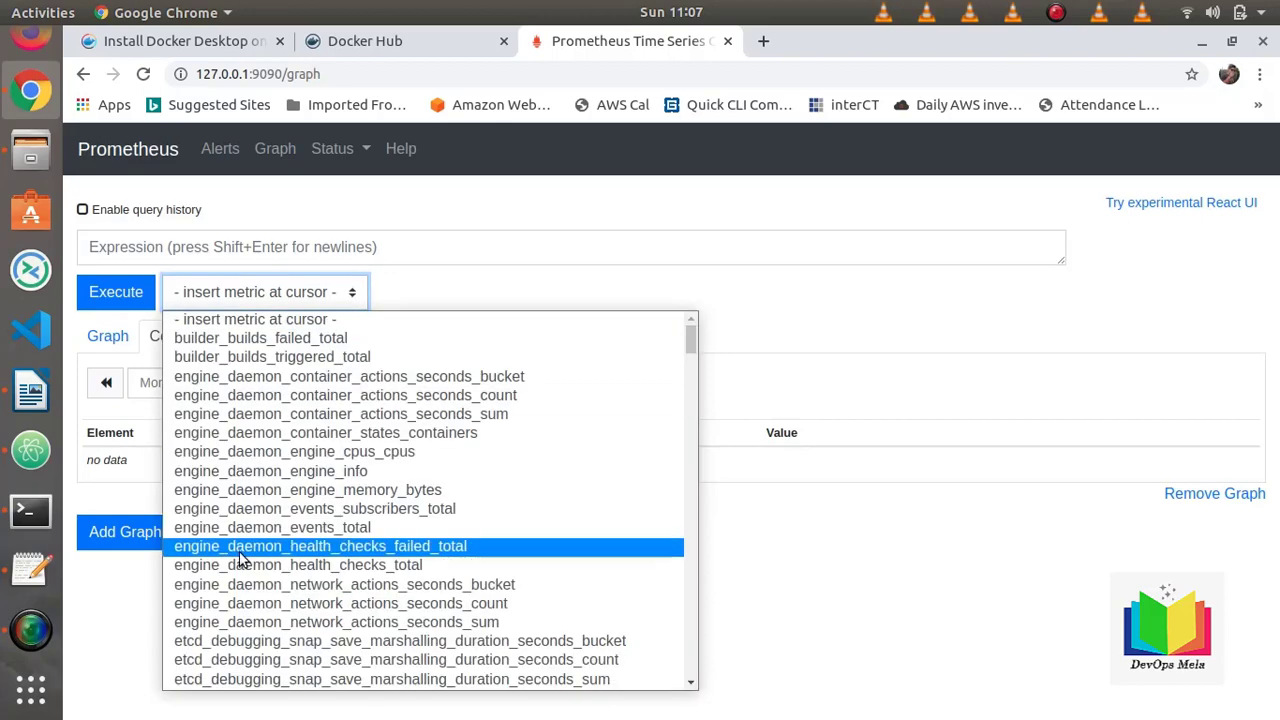
scroll(241, 548, "down", 6)
scroll(241, 548, "down", 5)
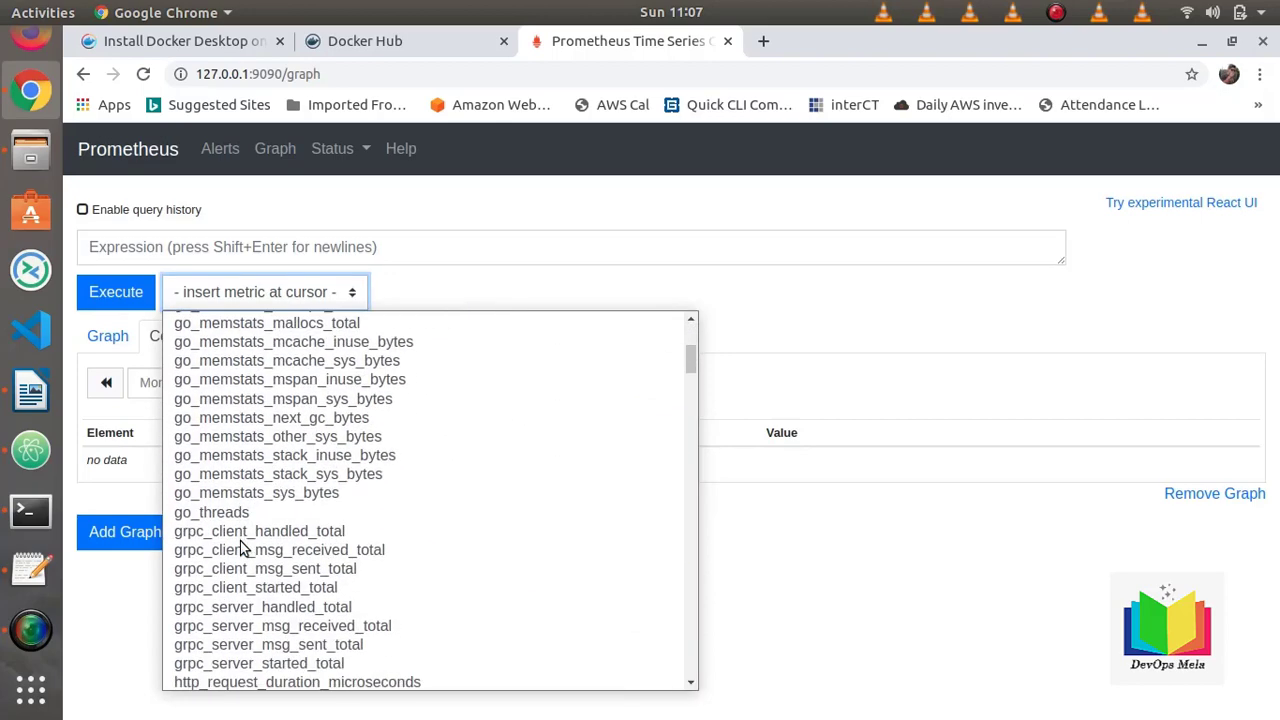
Select the rate(http_request_duration_microseconds_count[1m]) line in the Writer notes and return to Chrome.
key("alt+Tab")
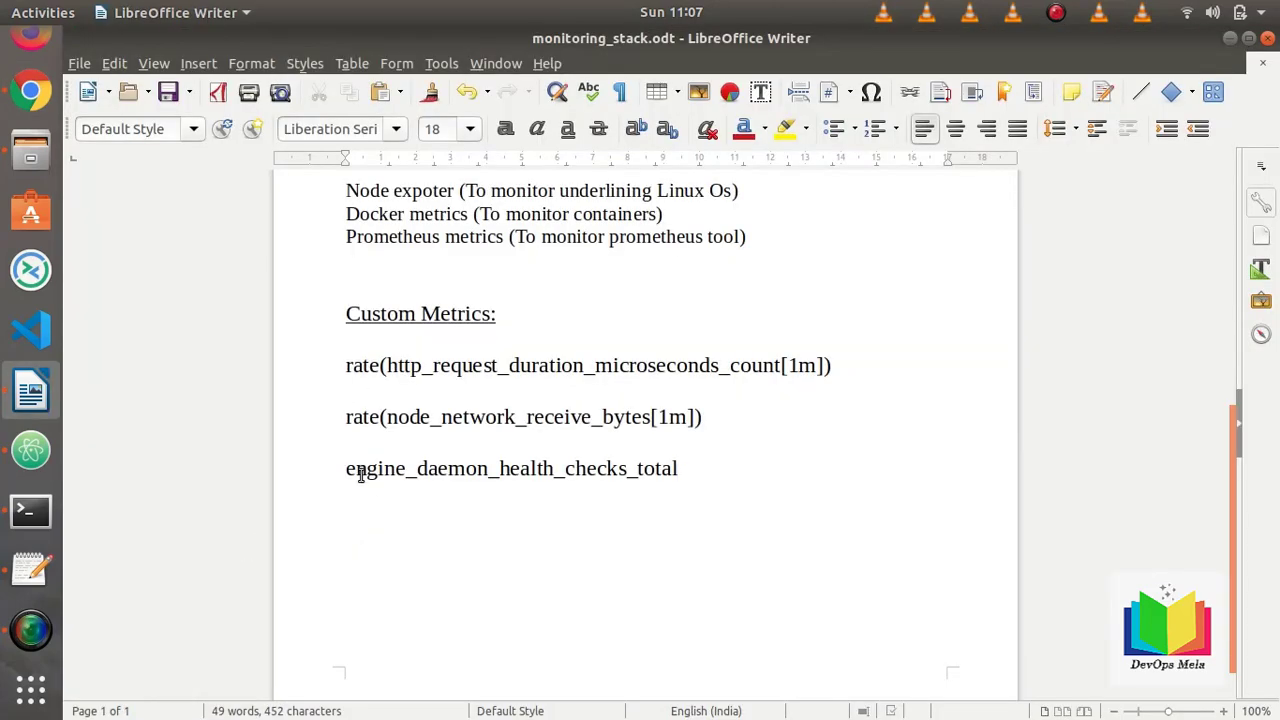
key("shift+End")
key("ctrl+c")
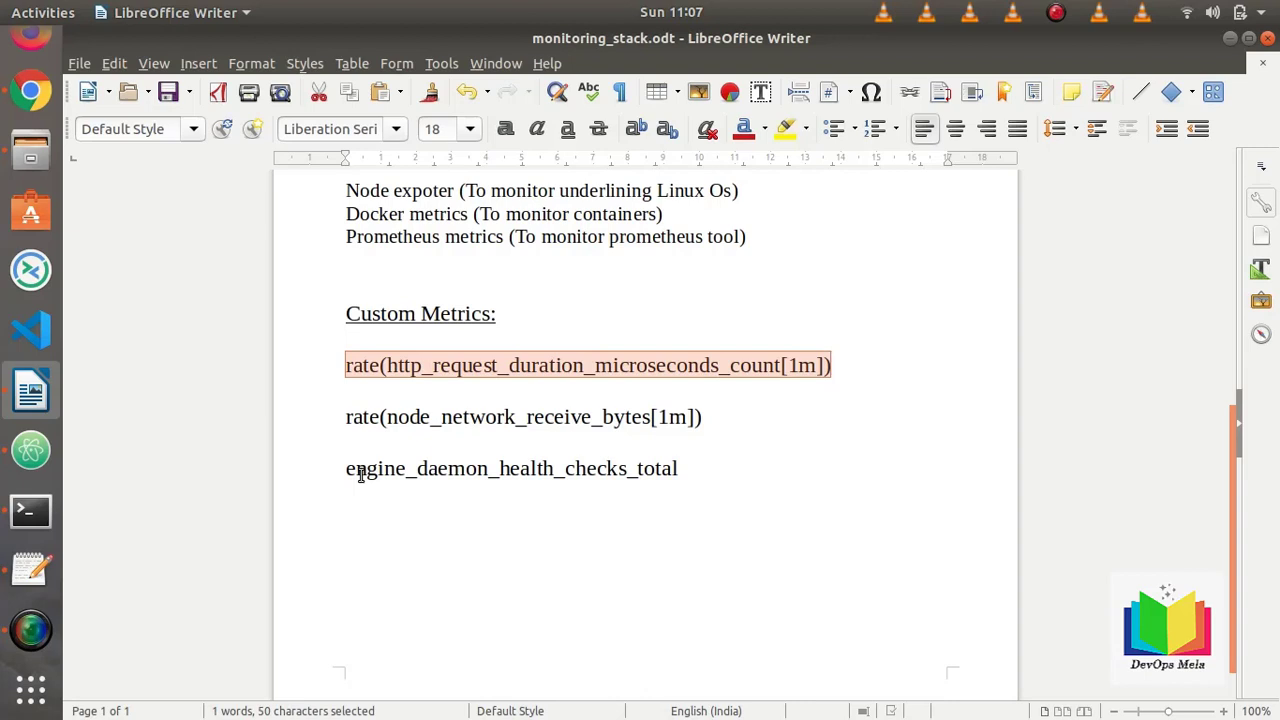
key("alt+Tab")
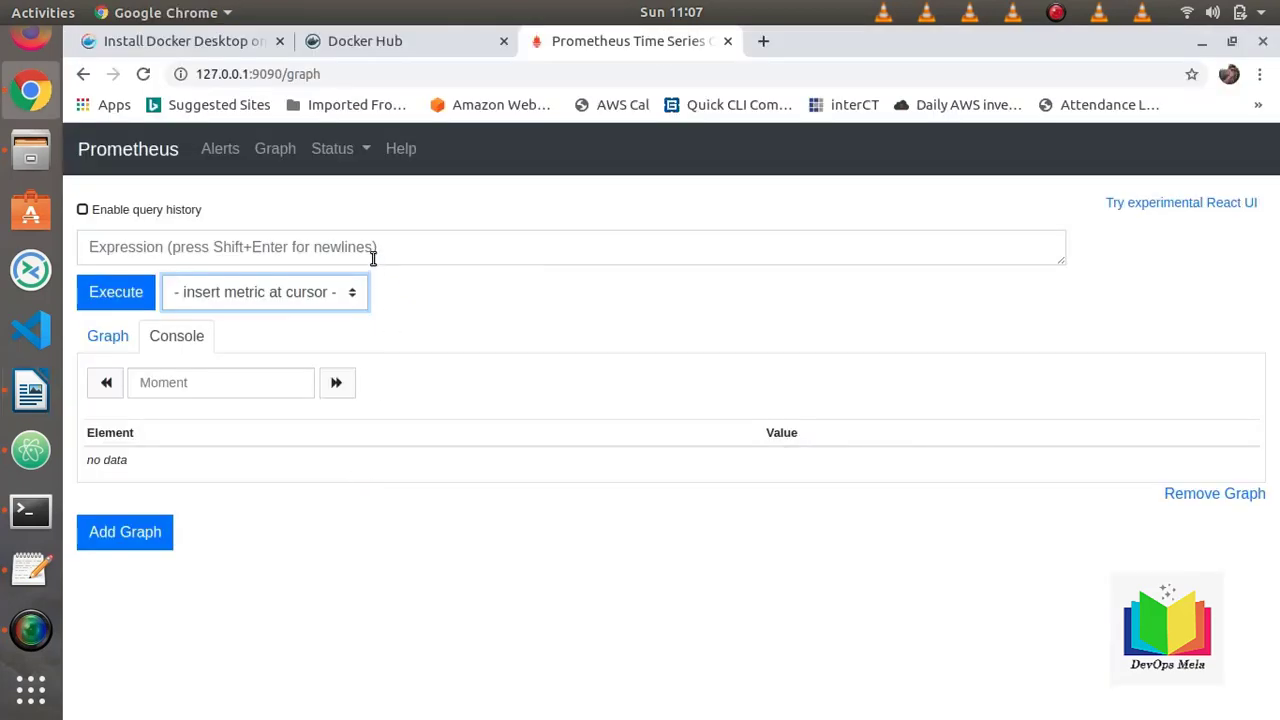
Paste rate(http_request_duration_microseconds_count[1m]) into the Prometheus expression field and execute it.
left_click(373, 258)
key("ctrl+v")
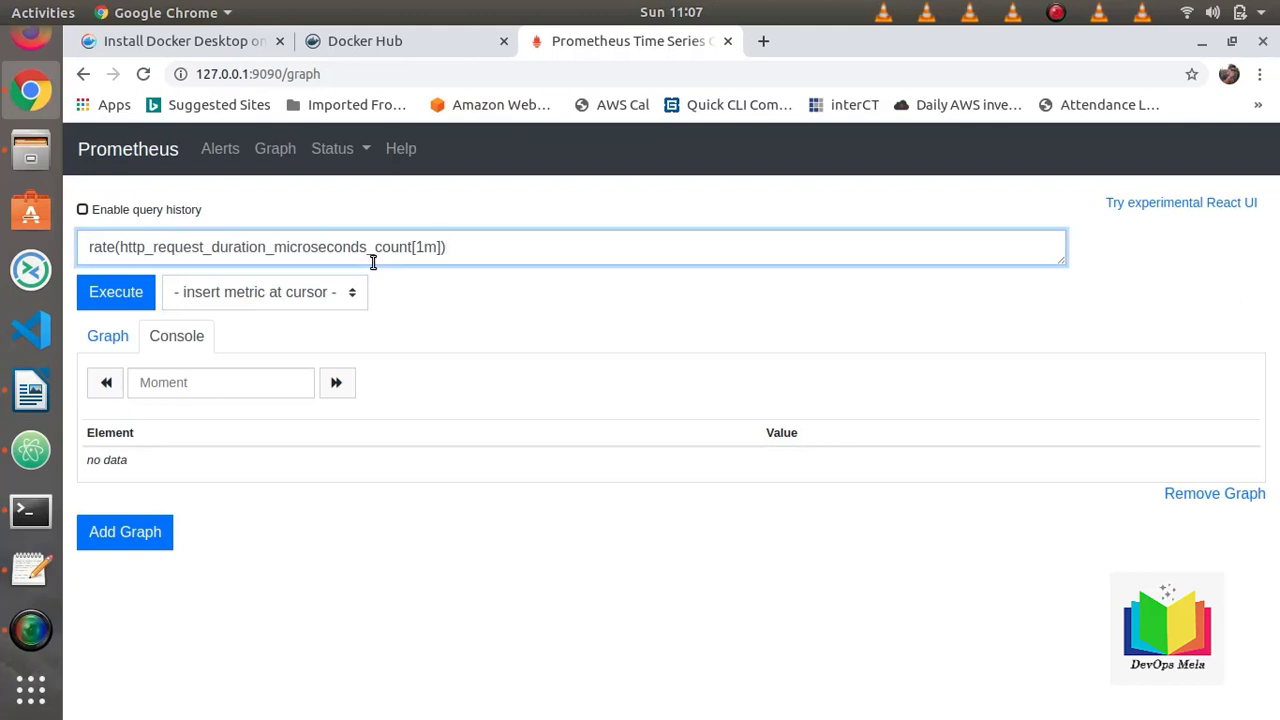
left_click(118, 295)
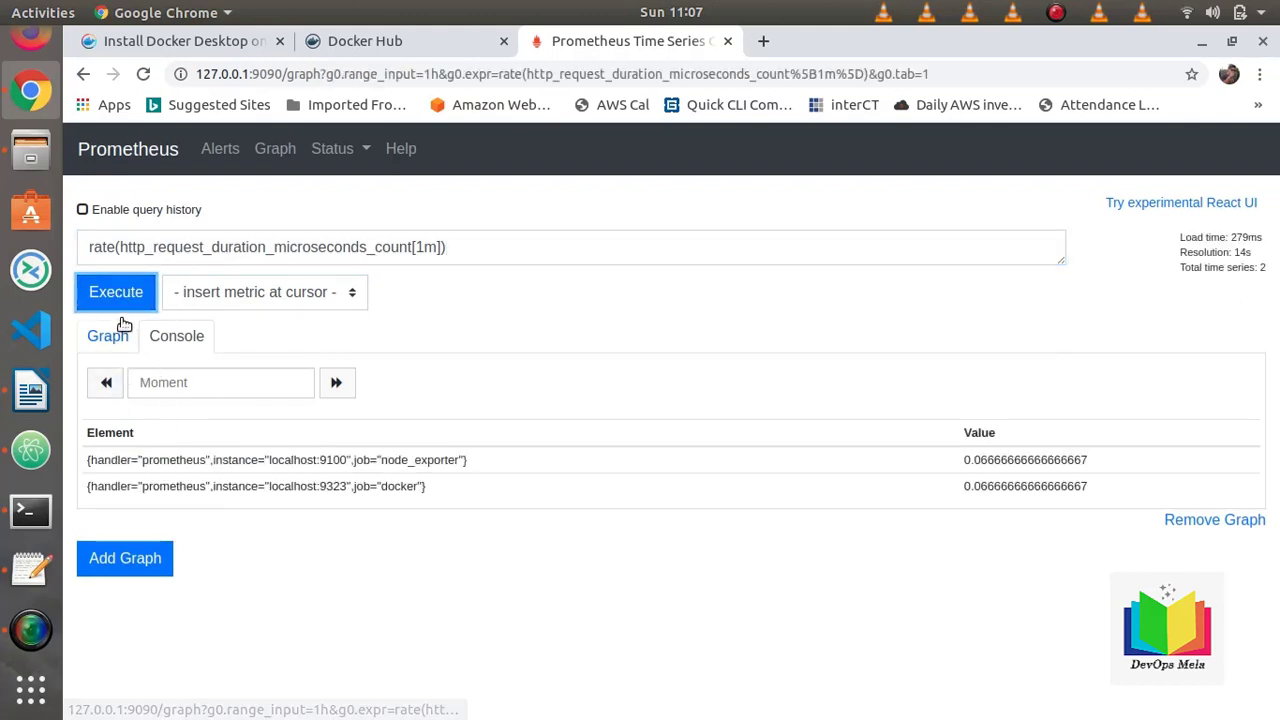
View the query as a 1h graph showing the docker and node_exporter series.
left_click(113, 336)
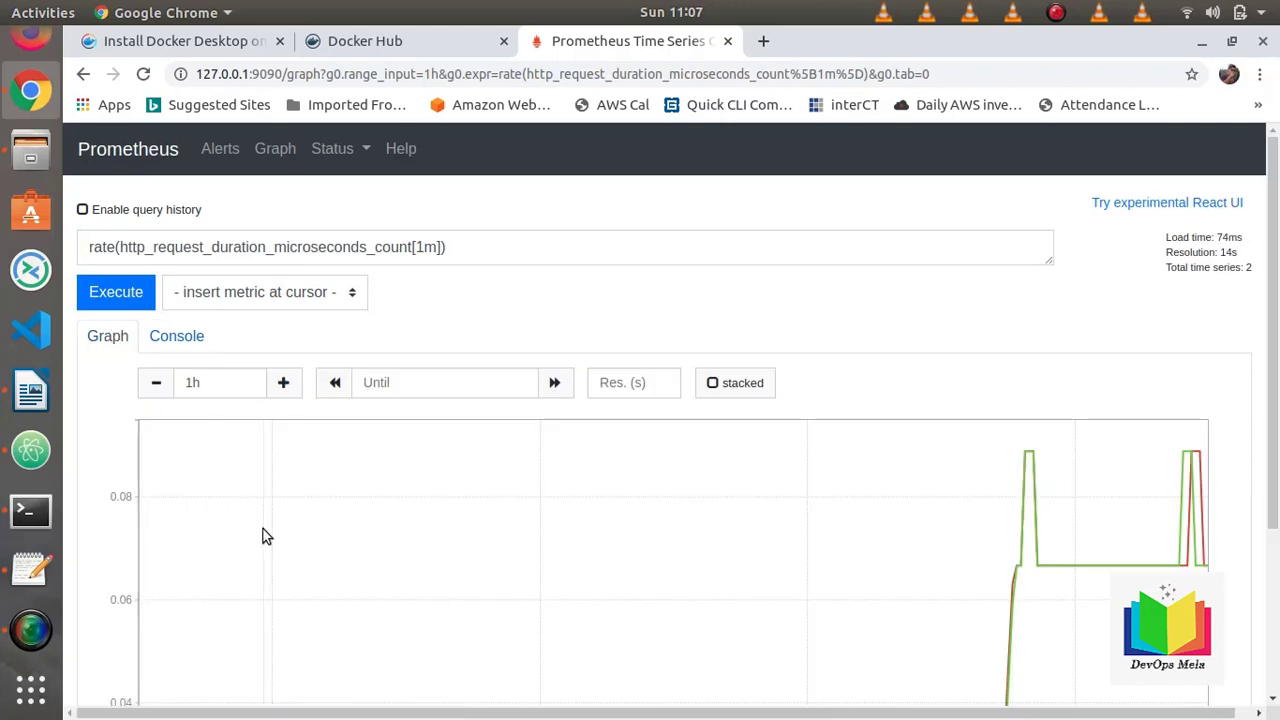
scroll(263, 530, "down", 3)
scroll(263, 535, "up", 4)
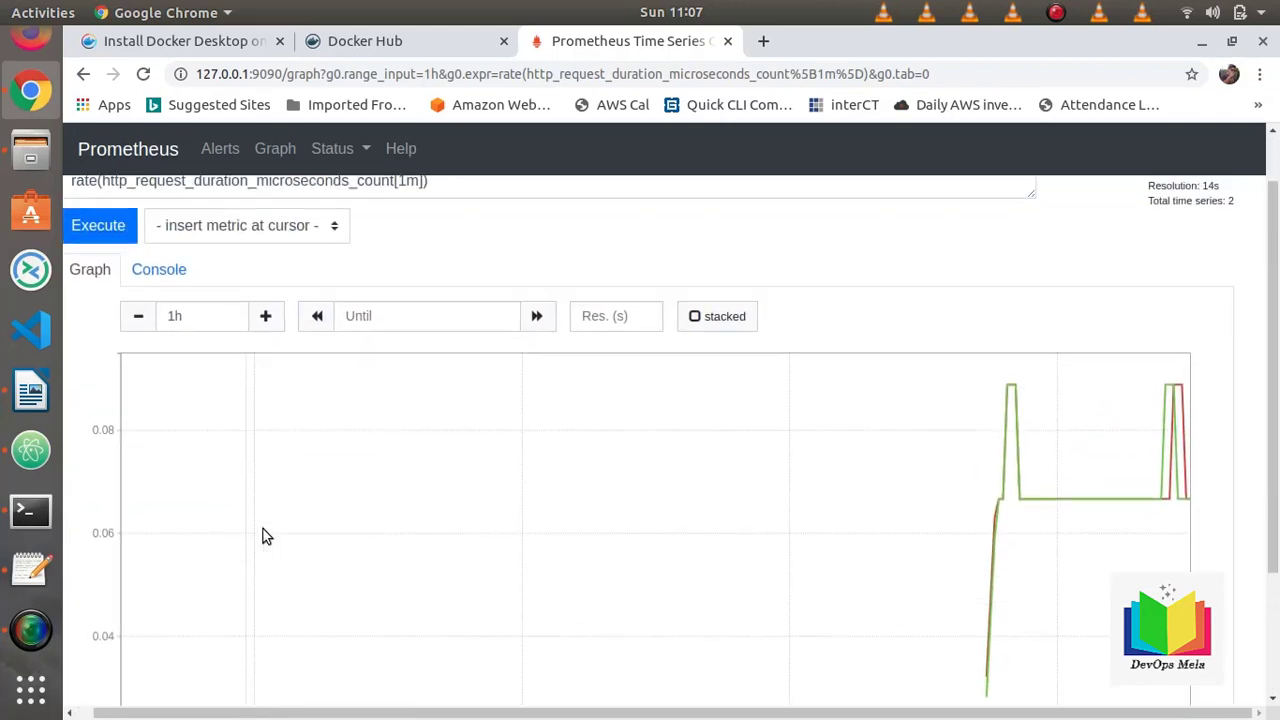
scroll(263, 535, "down", 1)
scroll(263, 530, "down", 2)
scroll(263, 530, "up", 1)
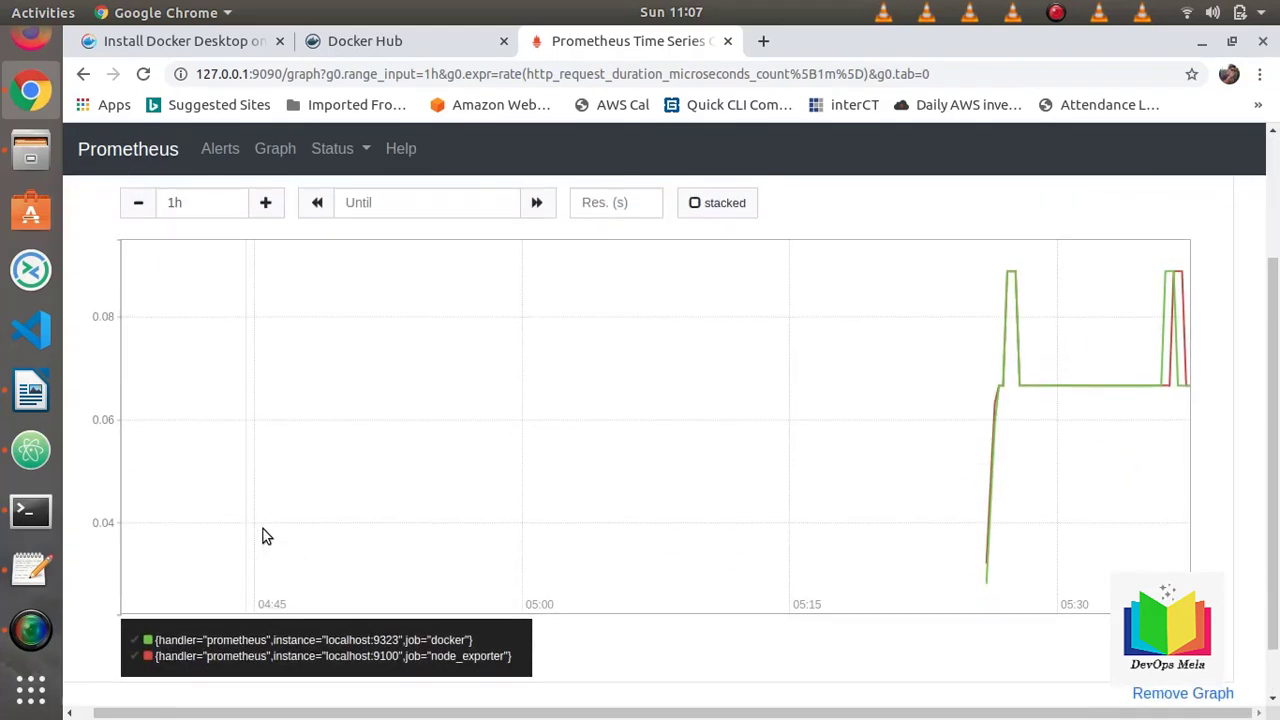
scroll(263, 536, "up", 2)
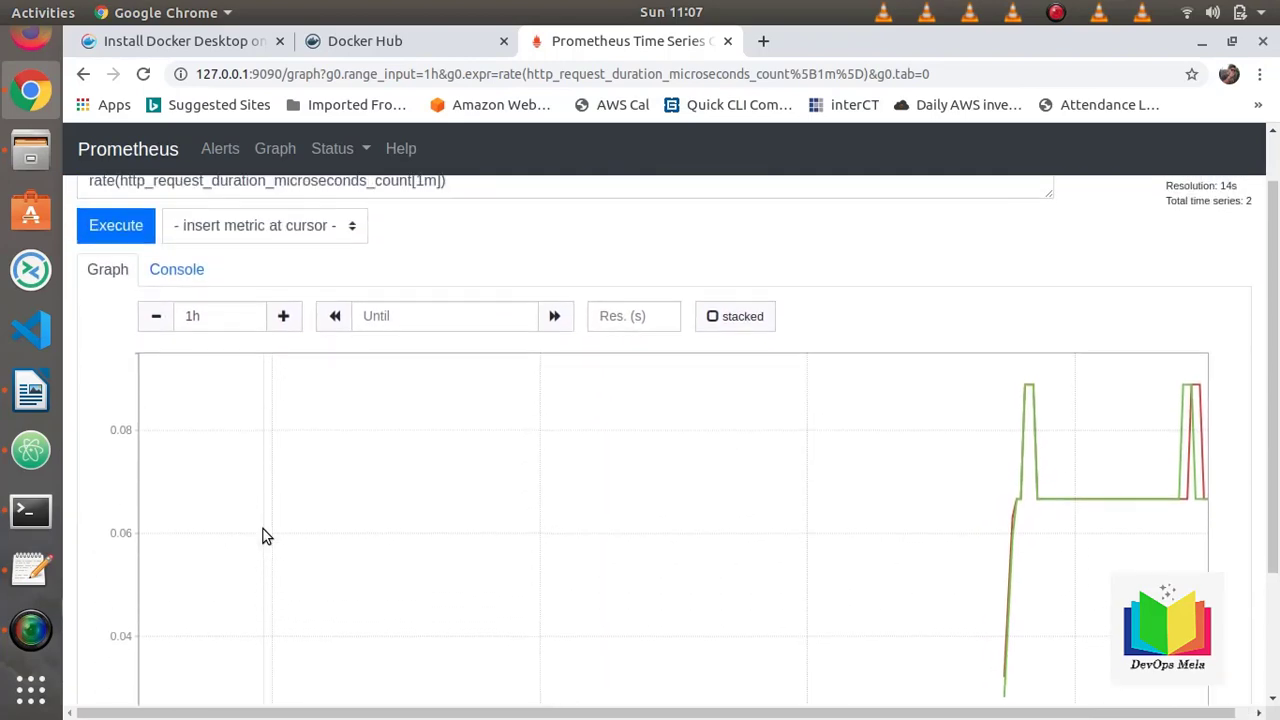
scroll(263, 536, "up", 1)
scroll(263, 536, "up", 1)
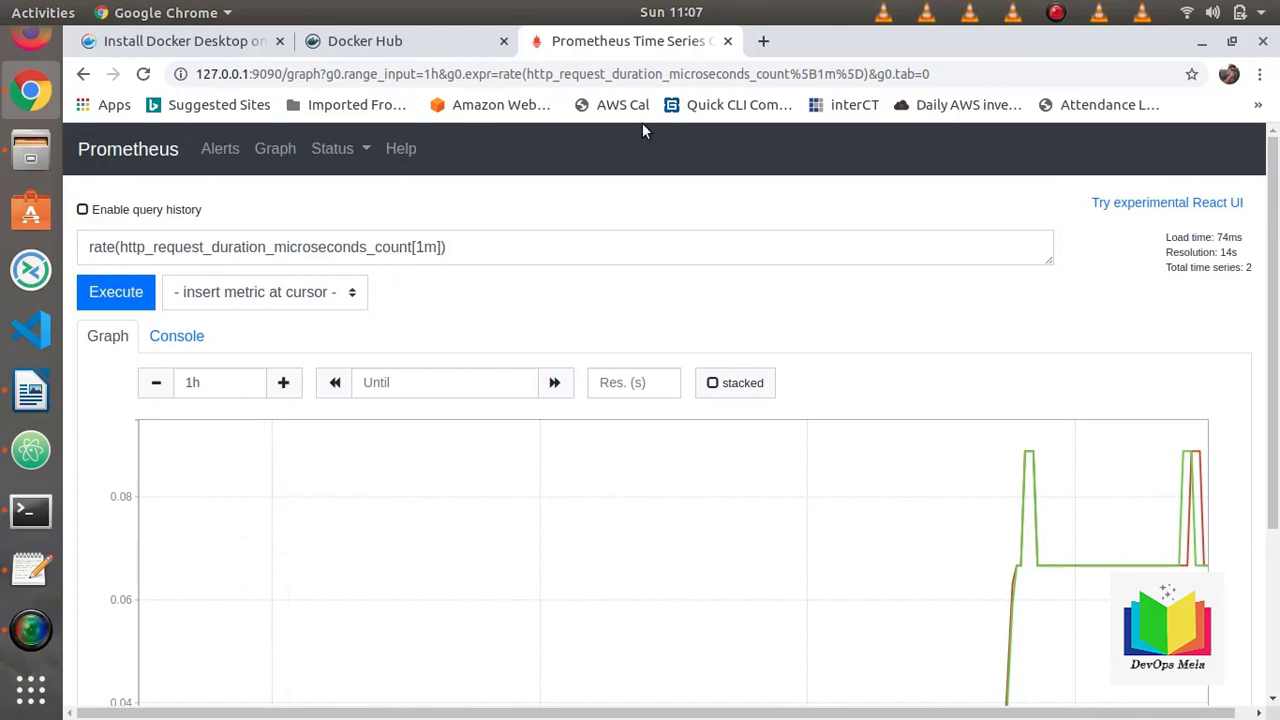
Load Grafana at 127.0.0.1:3000 in a new Chrome tab.
left_click(763, 41)
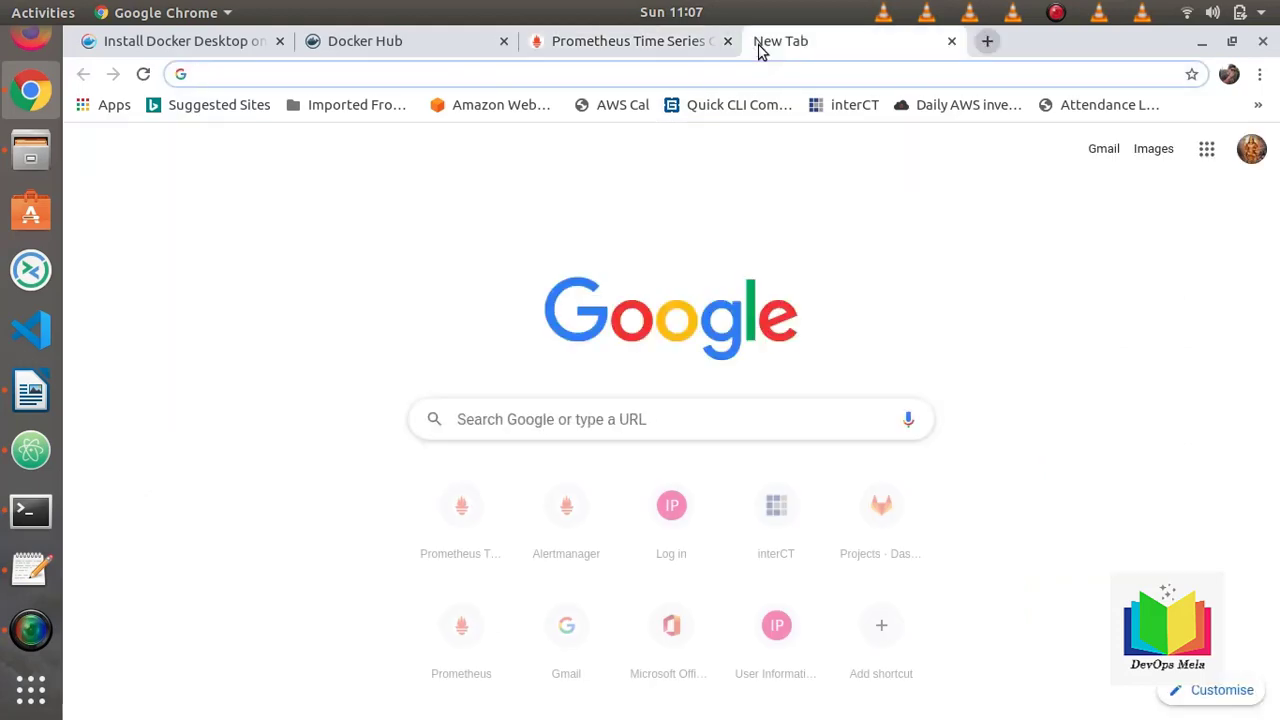
type("127")
key("Right")
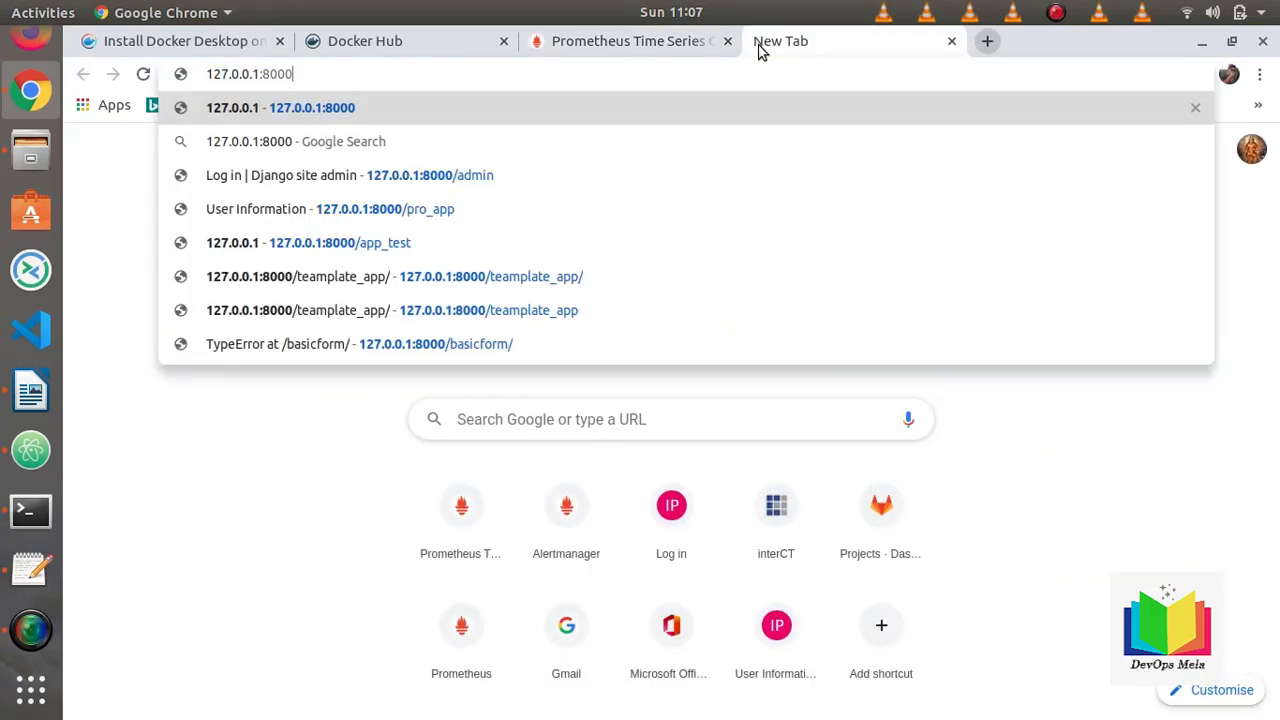
key("BackSpace")
key("BackSpace")
key("BackSpace")
key("BackSpace")
key("BackSpace")
type(":300")
key("Return")
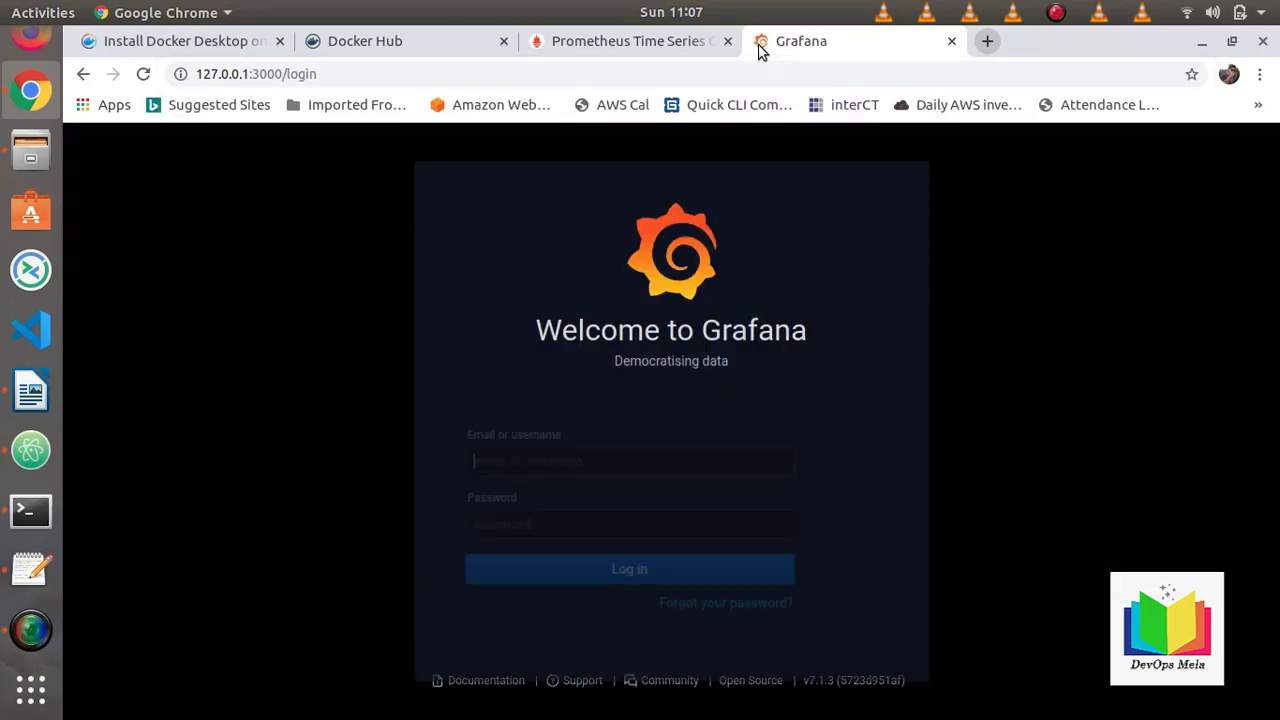
Log in with the administrator username and password, dismiss the breach warning, and skip the password change.
left_click(593, 457)
type("a")
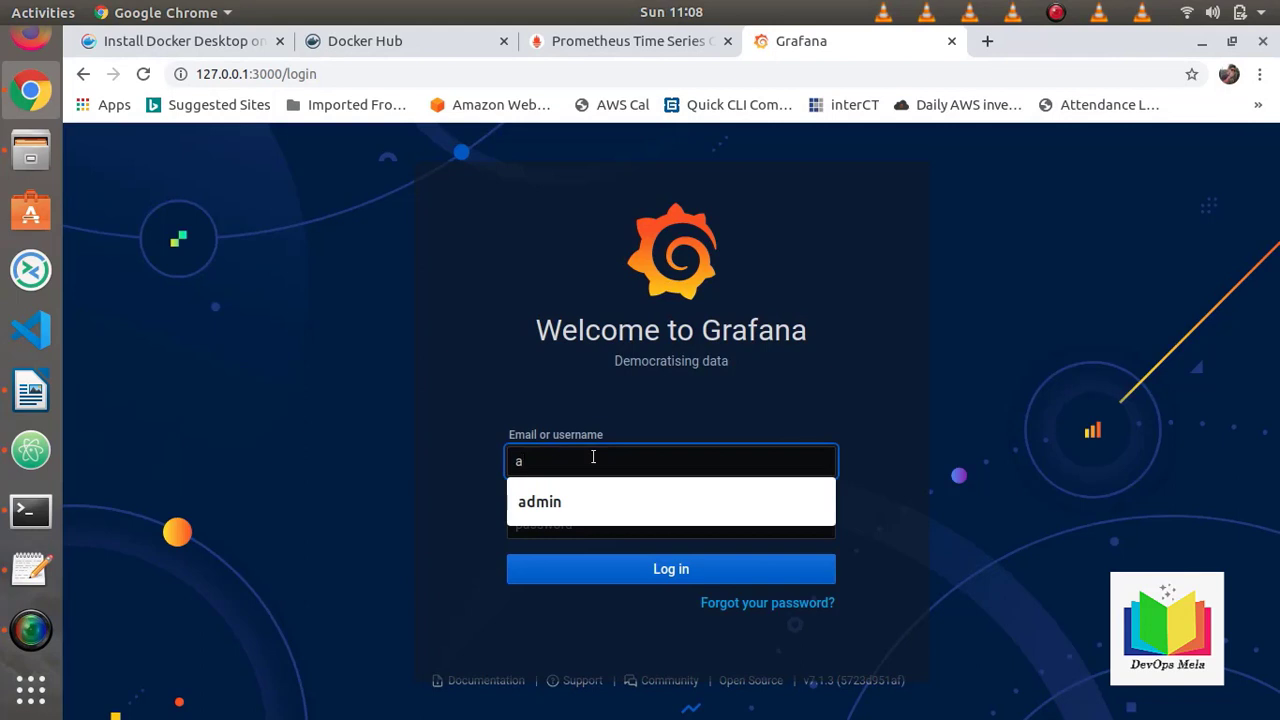
key("Down")
key("Tab")
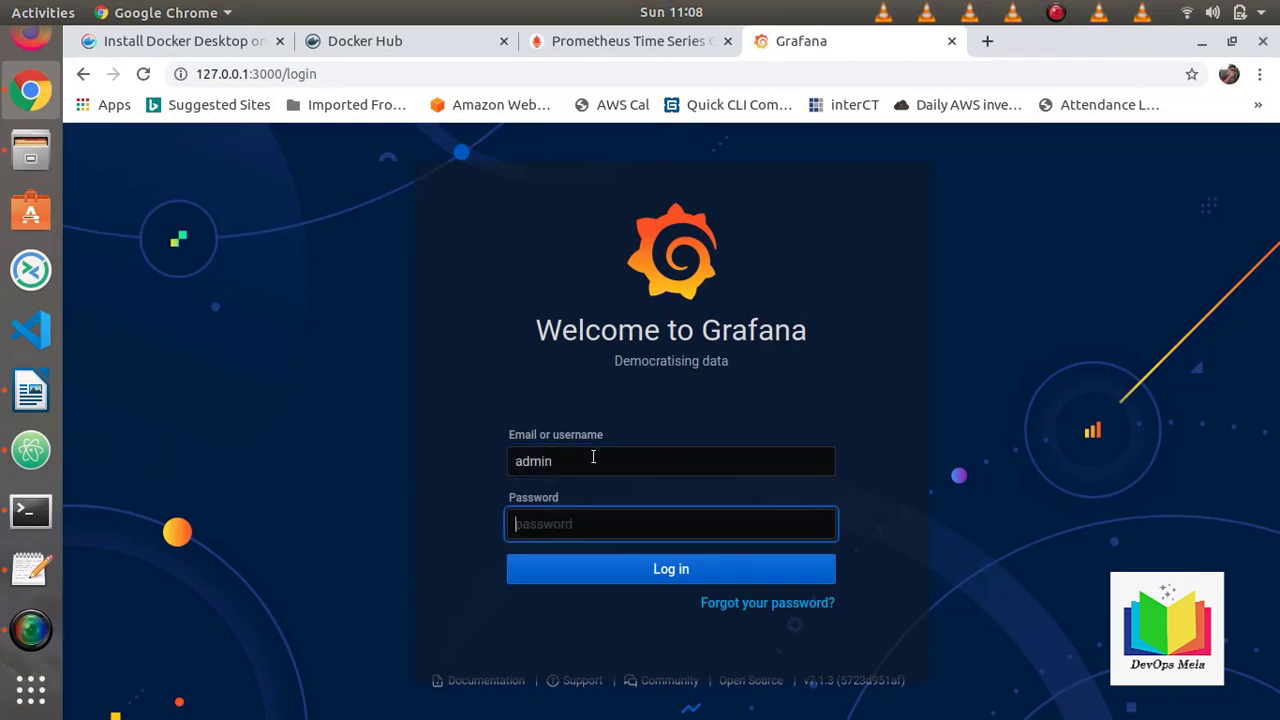
type("a")
key("Return")
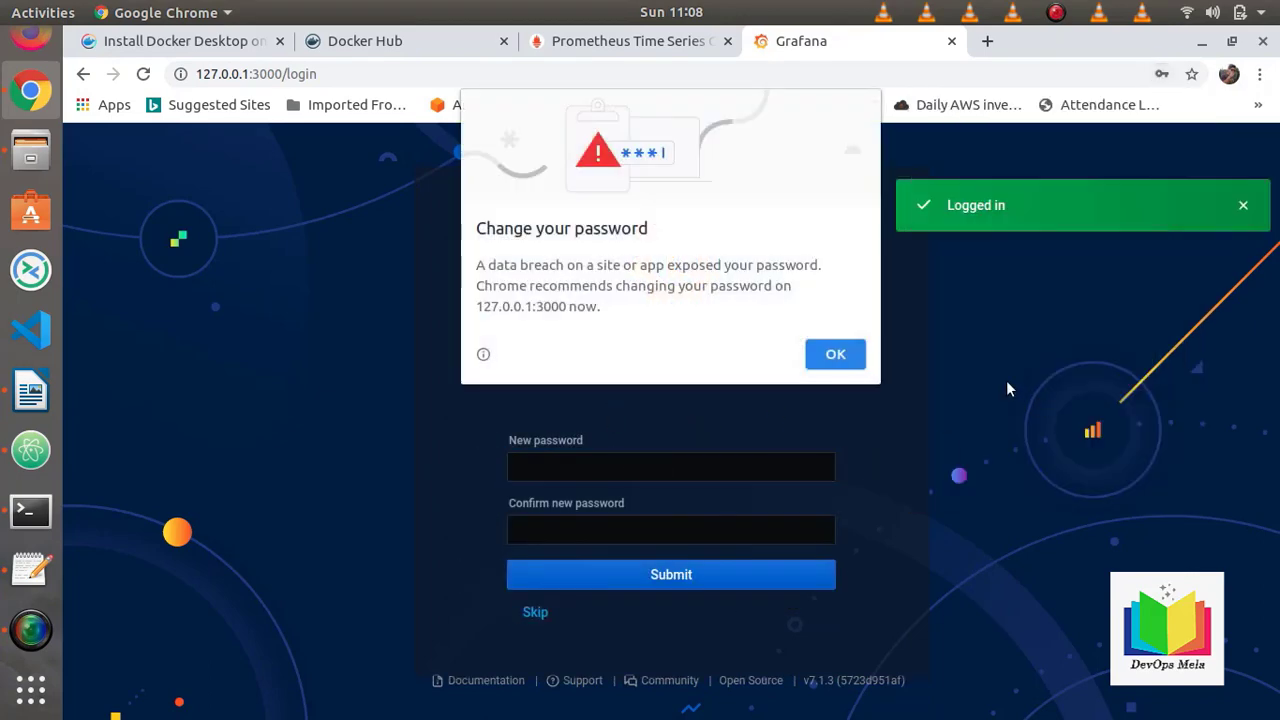
left_click(828, 350)
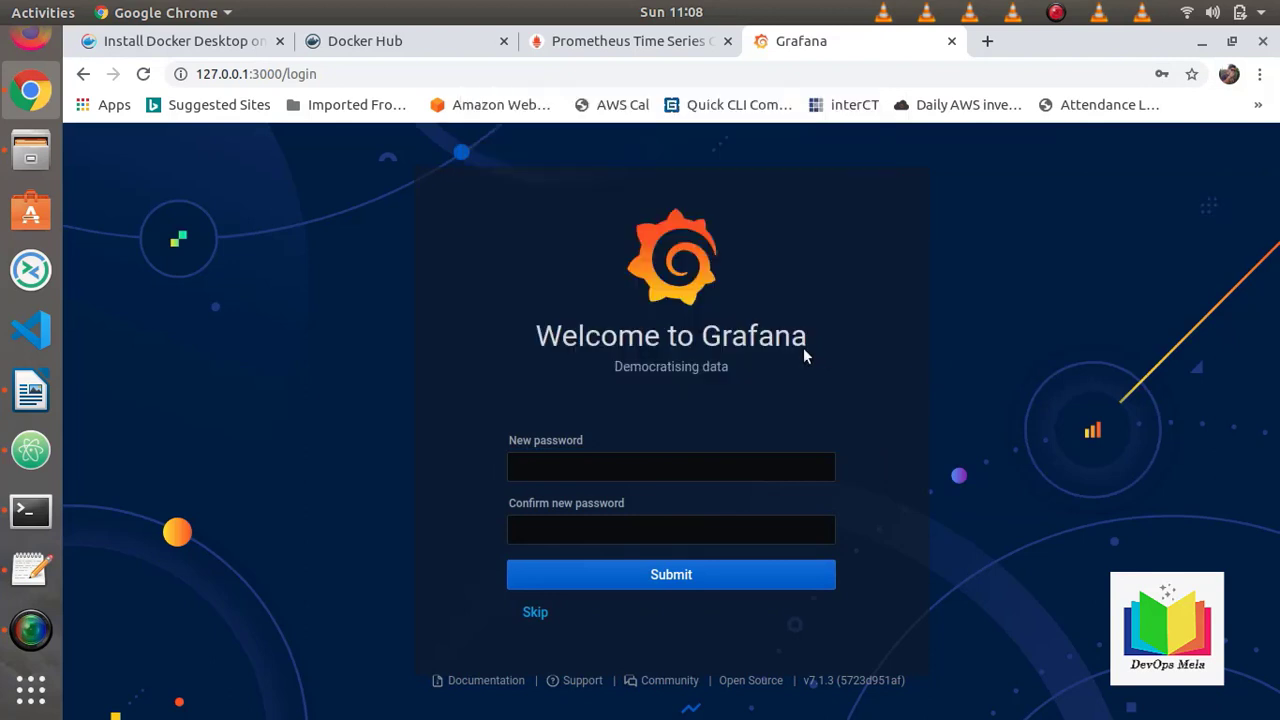
left_click(535, 613)
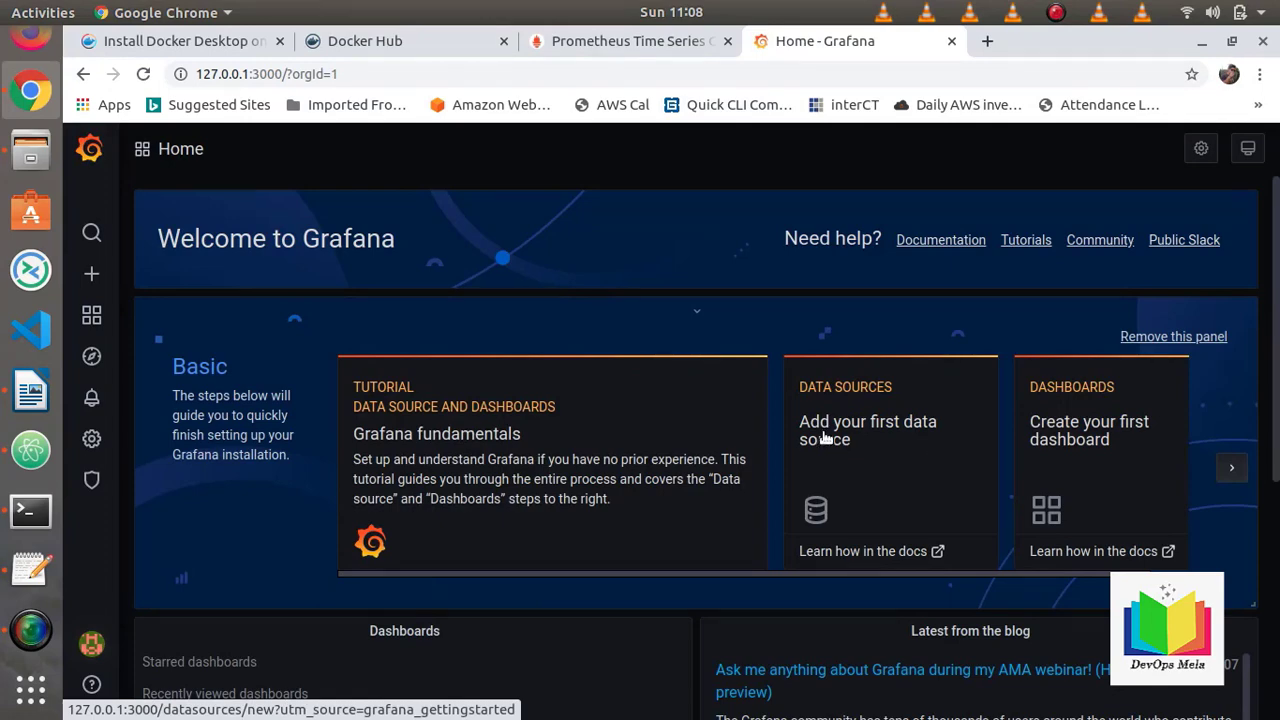
Start adding the first data source and scroll through types like Prometheus, InfluxDB, Loki, MySQL and PostgreSQL.
scroll(822, 436, "down", 4)
scroll(824, 436, "up", 4)
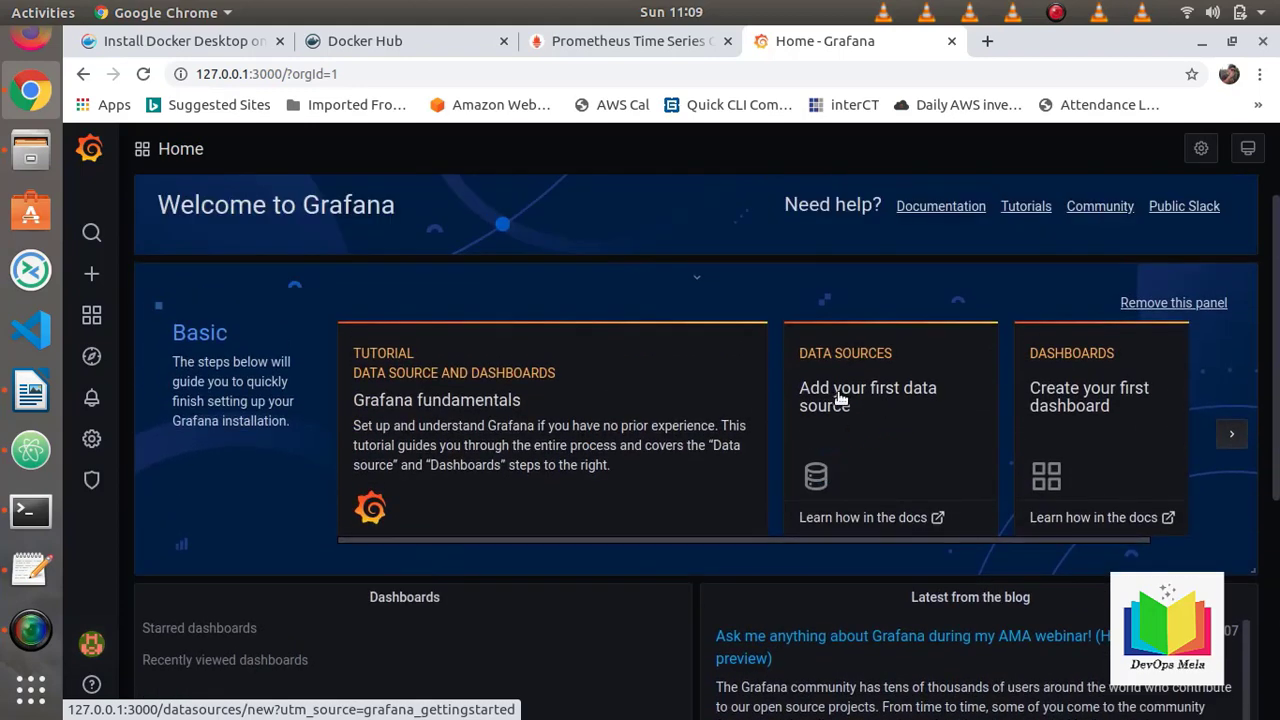
left_click(840, 398)
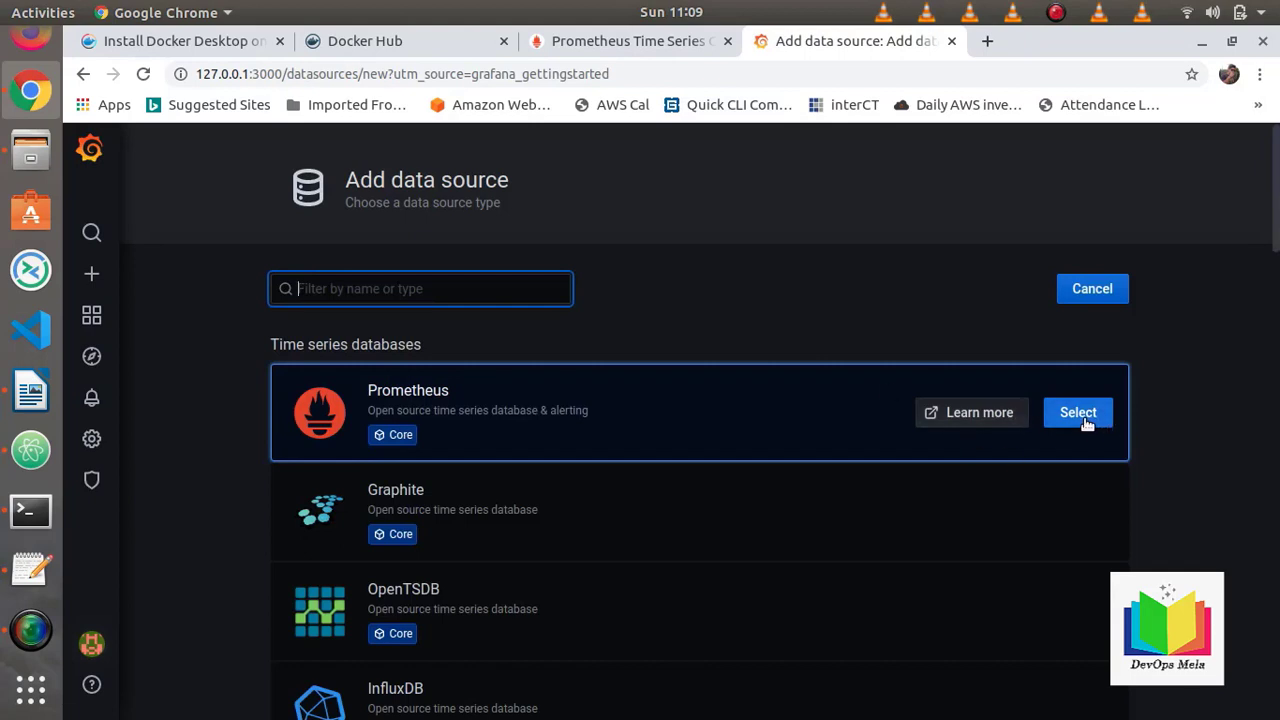
scroll(880, 543, "down", 3)
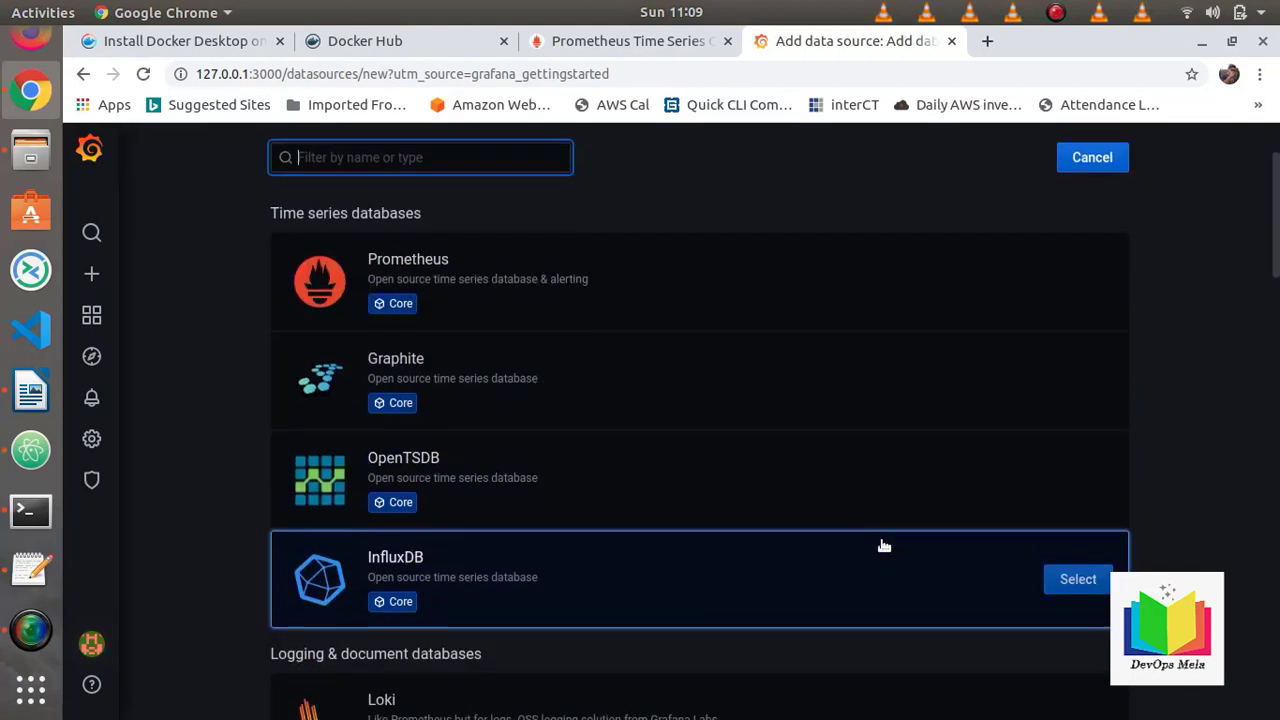
scroll(884, 545, "down", 7)
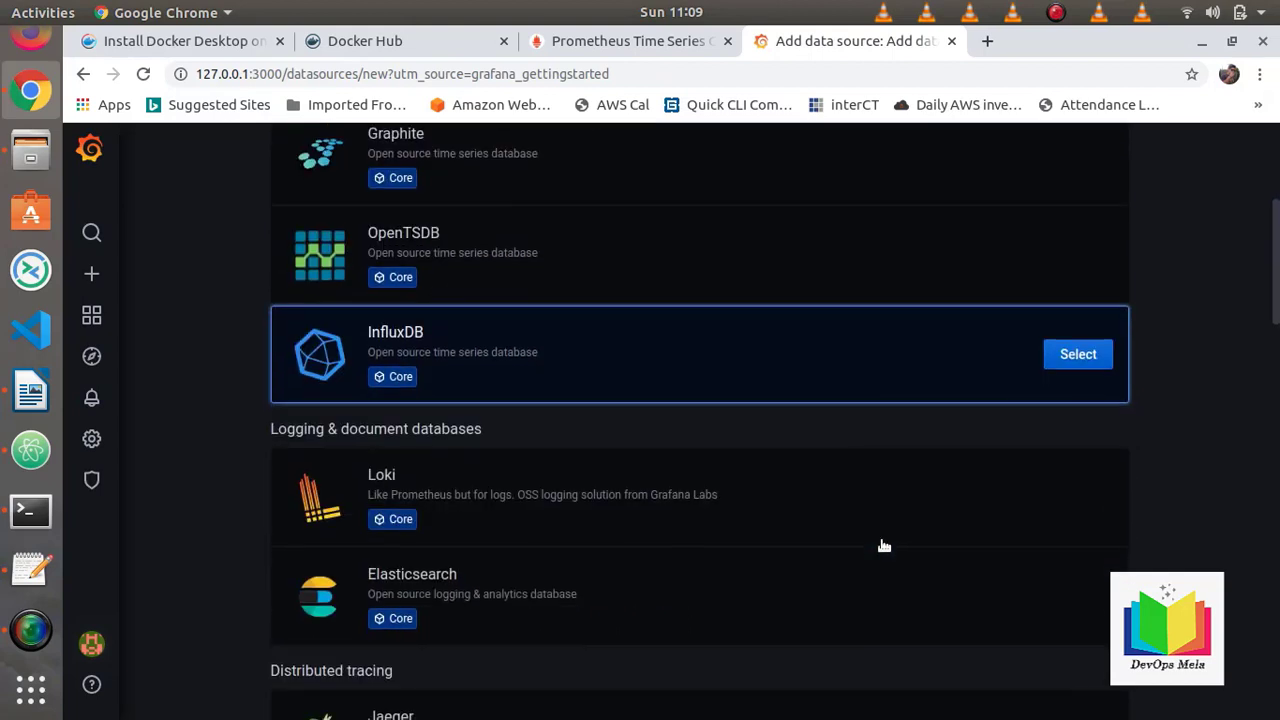
scroll(884, 545, "down", 5)
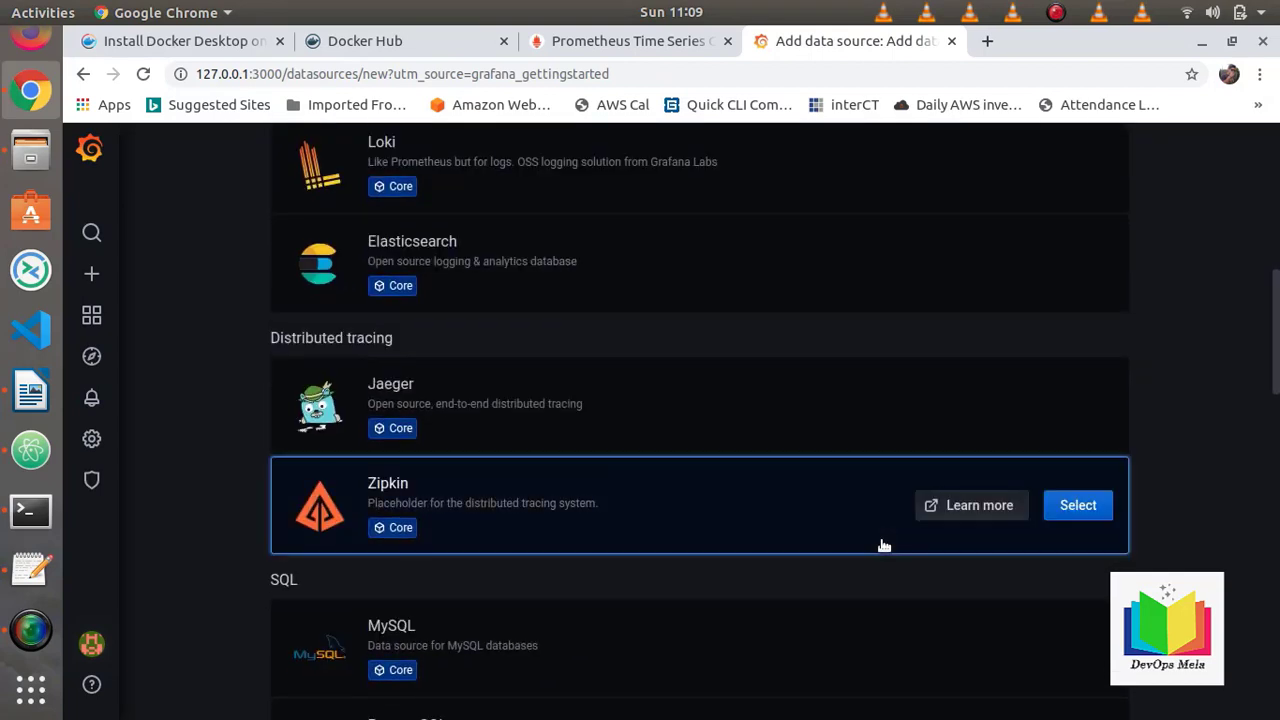
scroll(884, 545, "down", 2)
right_click(881, 546)
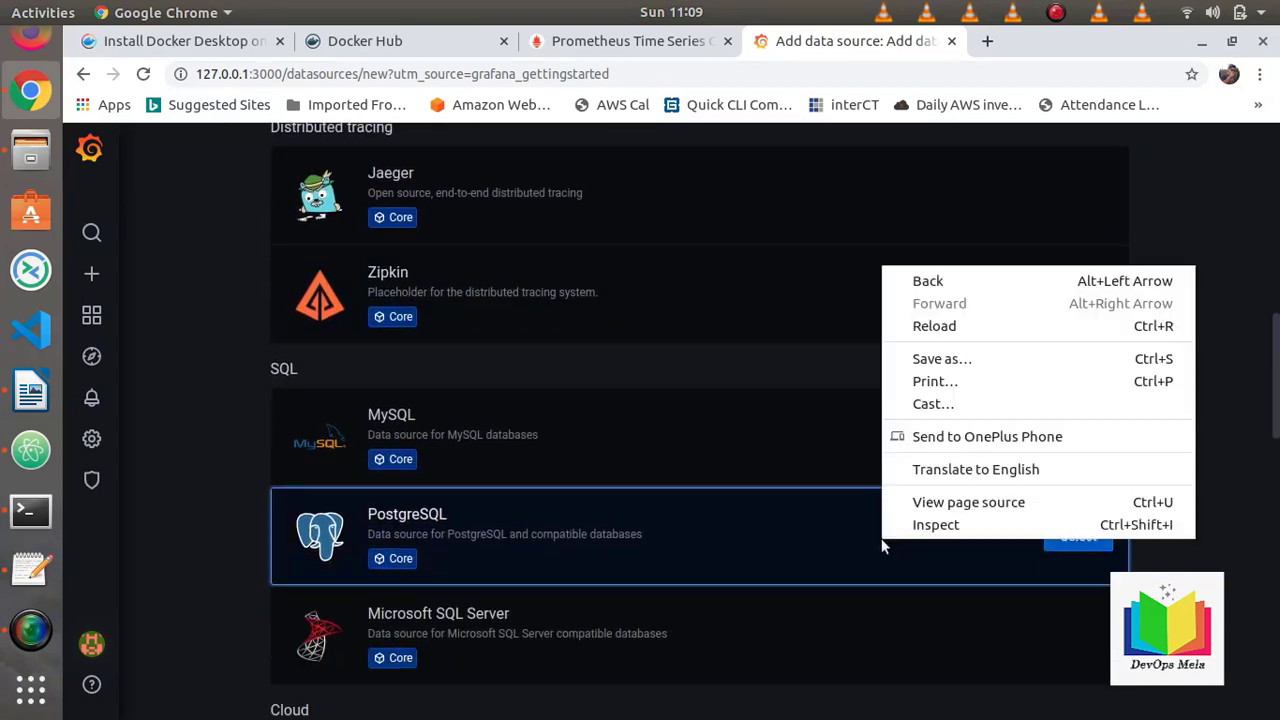
Choose Prometheus as the new data source type.
left_click(1251, 410)
left_click_drag(1278, 395, 1278, 185)
double_click(1073, 410)
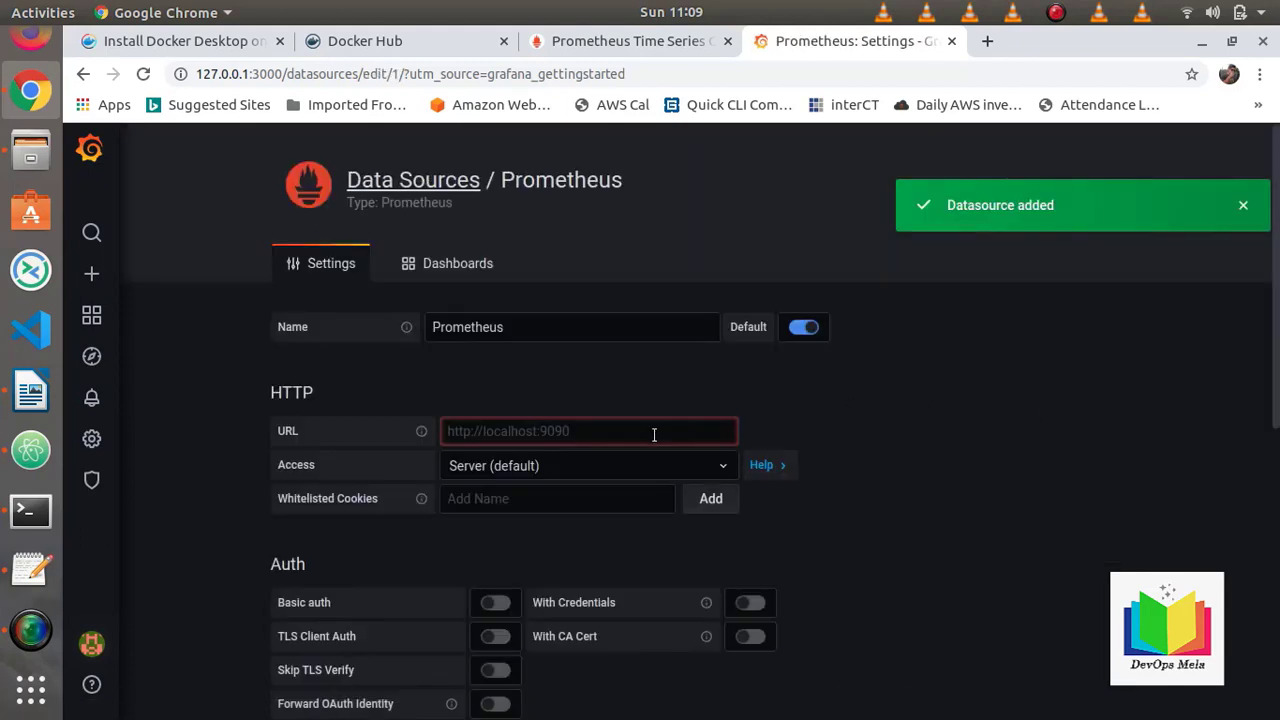
left_click(654, 431)
type("htt")
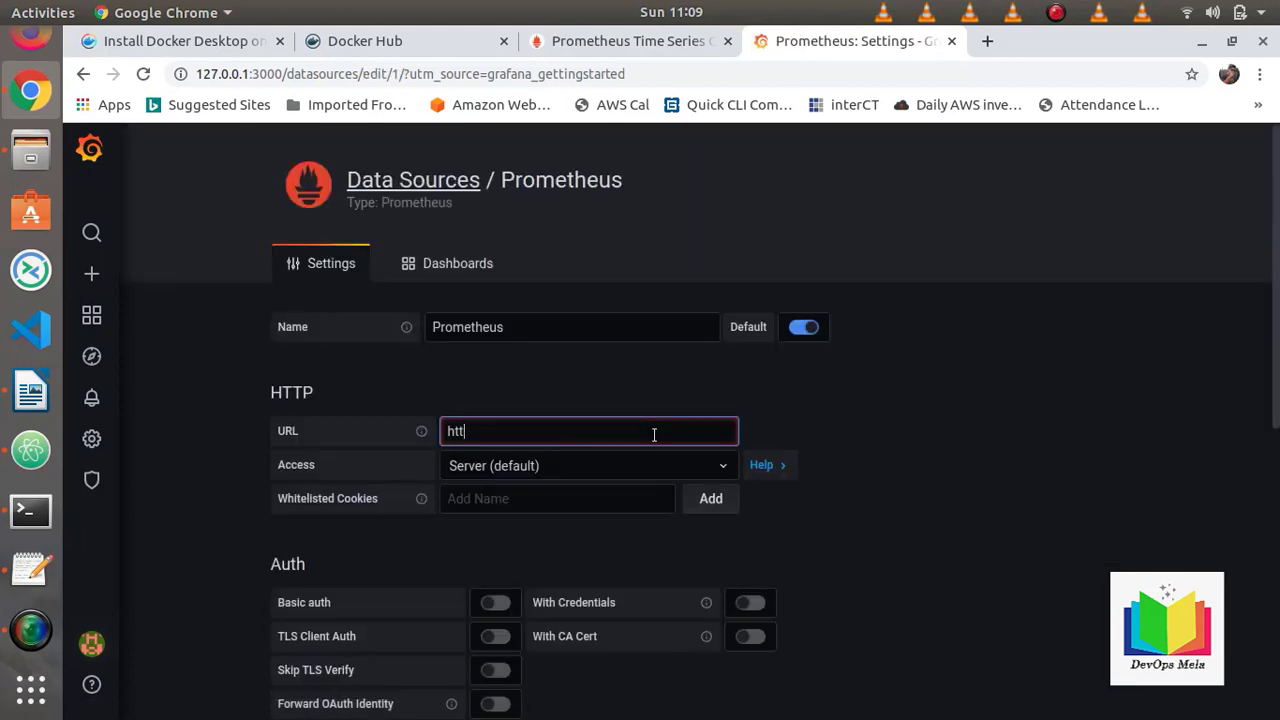
type("p://localhost")
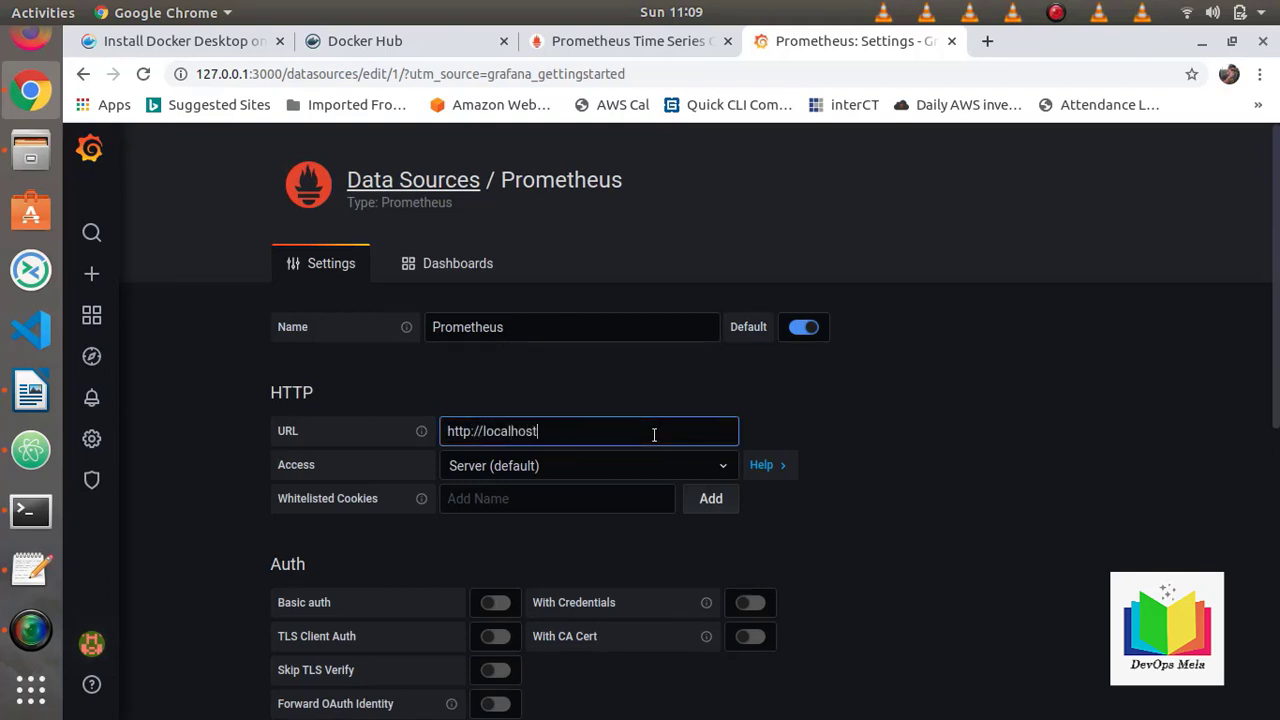
type(":9090")
scroll(993, 519, "down", 4)
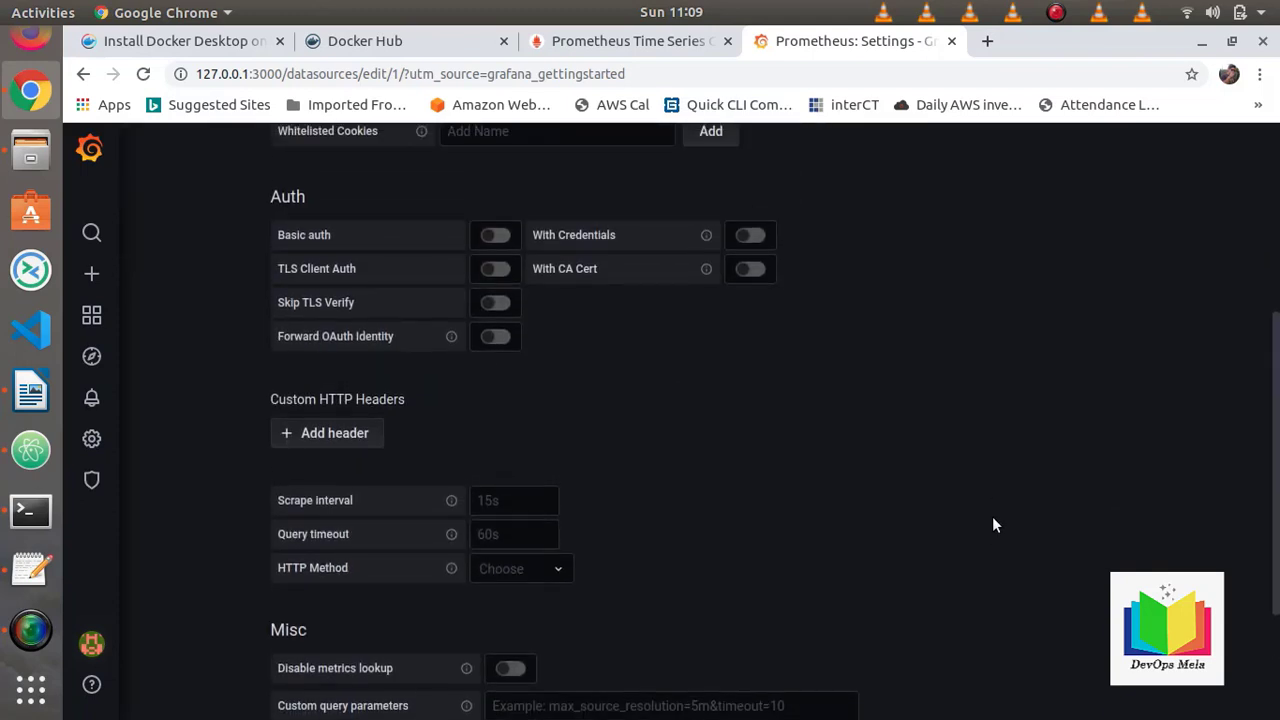
scroll(993, 524, "down", 1)
scroll(993, 524, "down", 3)
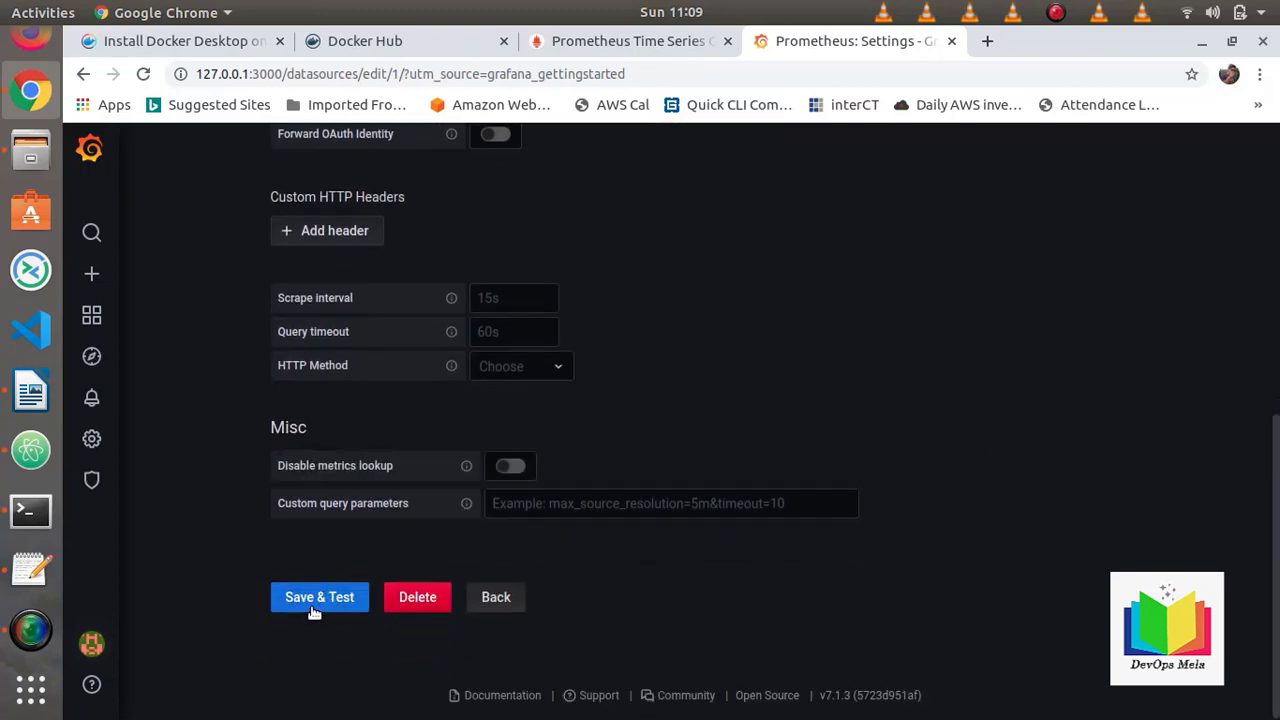
left_click(315, 602)
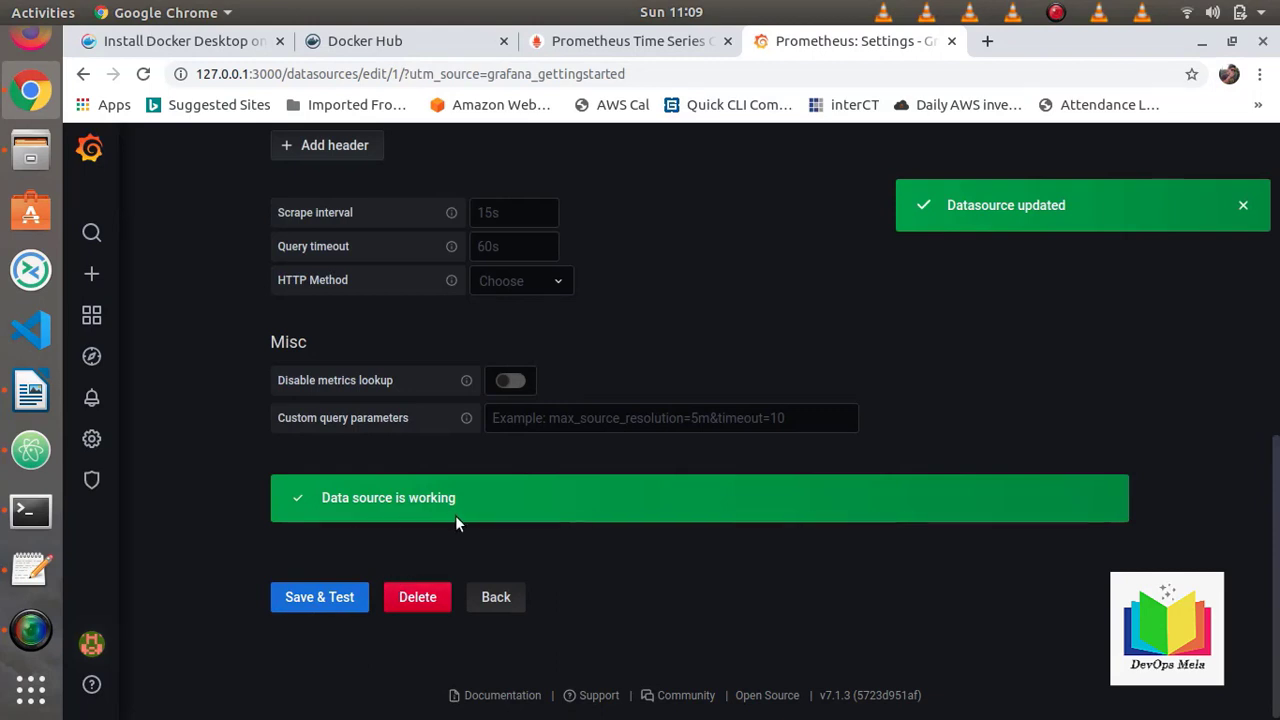
Create a new dashboard, add a panel, and select Prometheus as its data source.
mouse_move(91, 273)
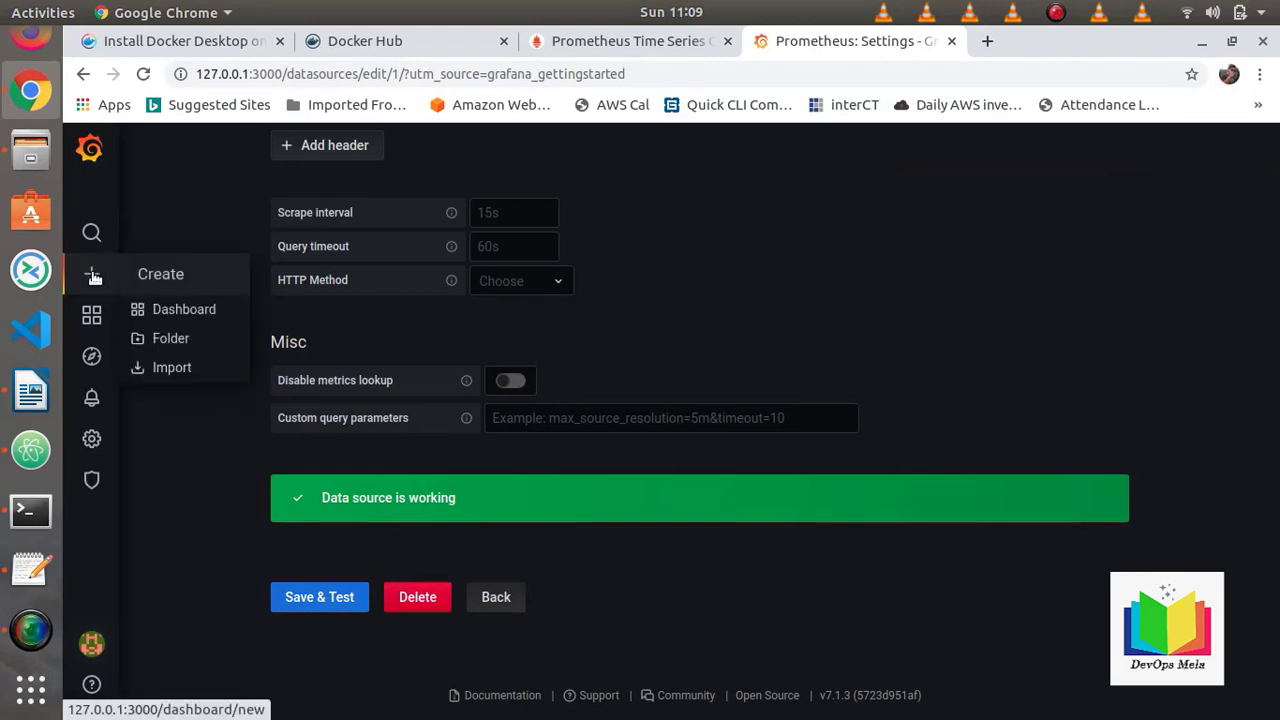
left_click(185, 310)
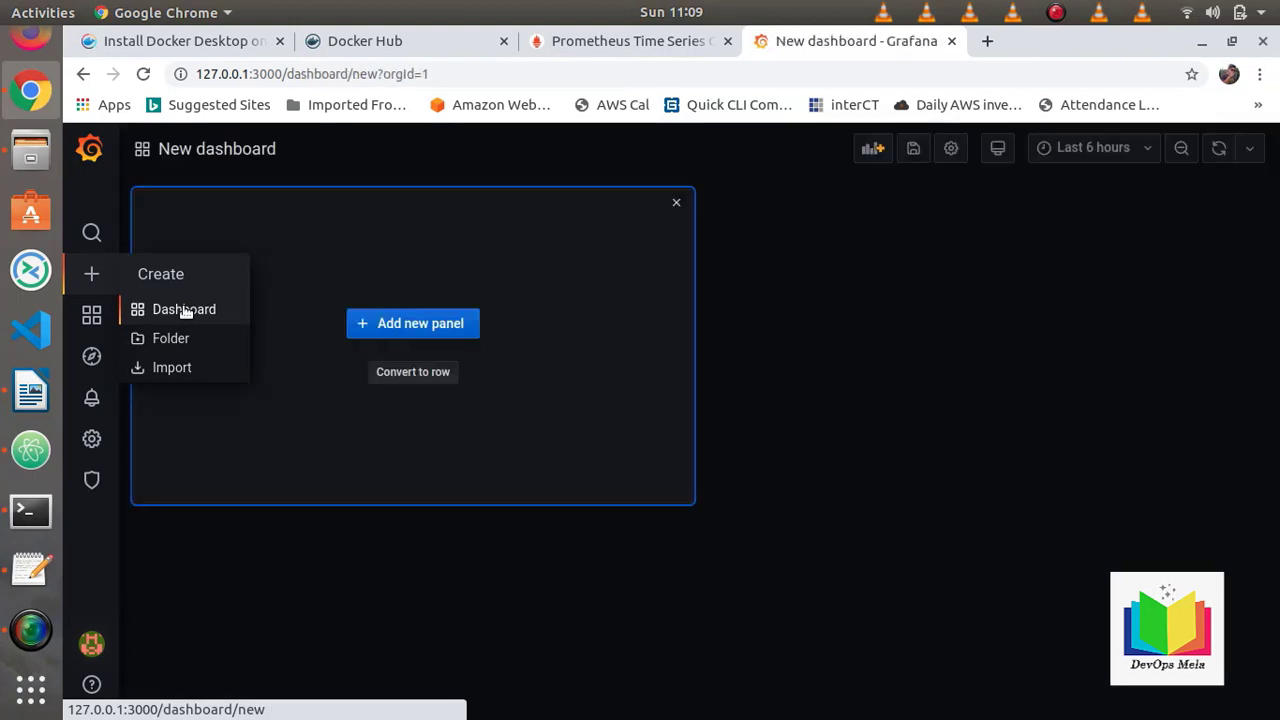
left_click(409, 339)
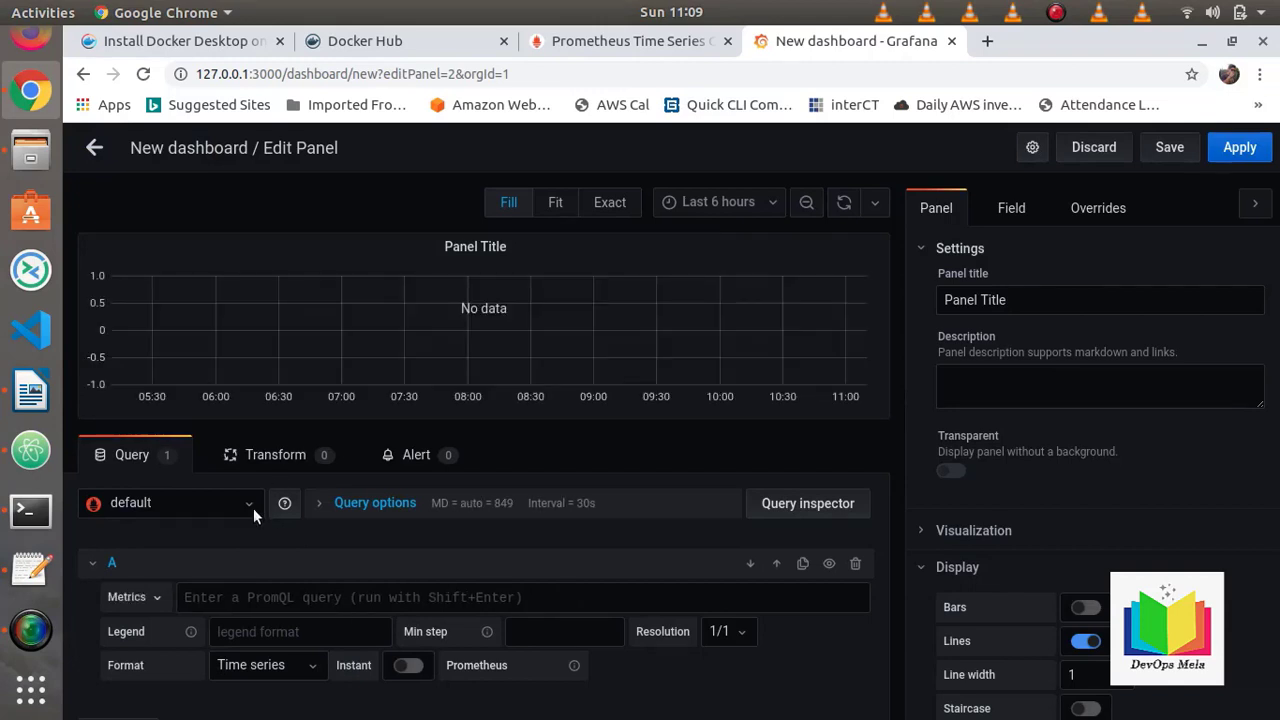
left_click(252, 508)
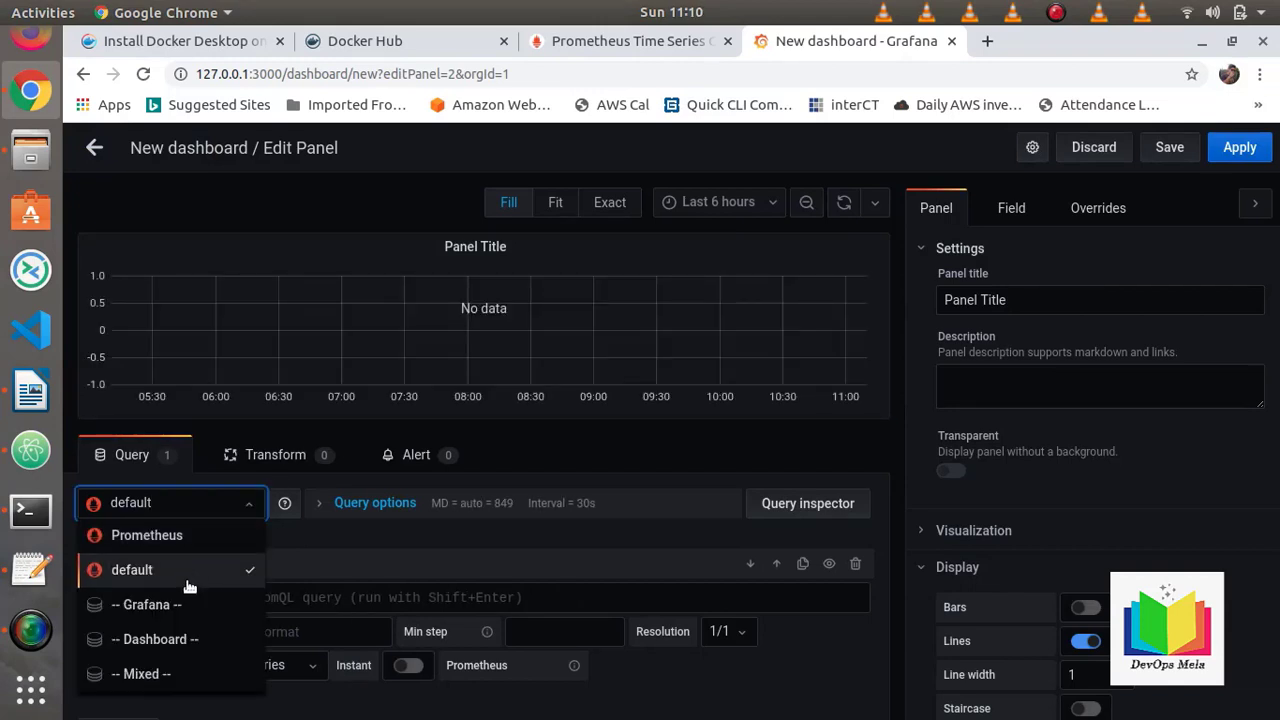
left_click(188, 549)
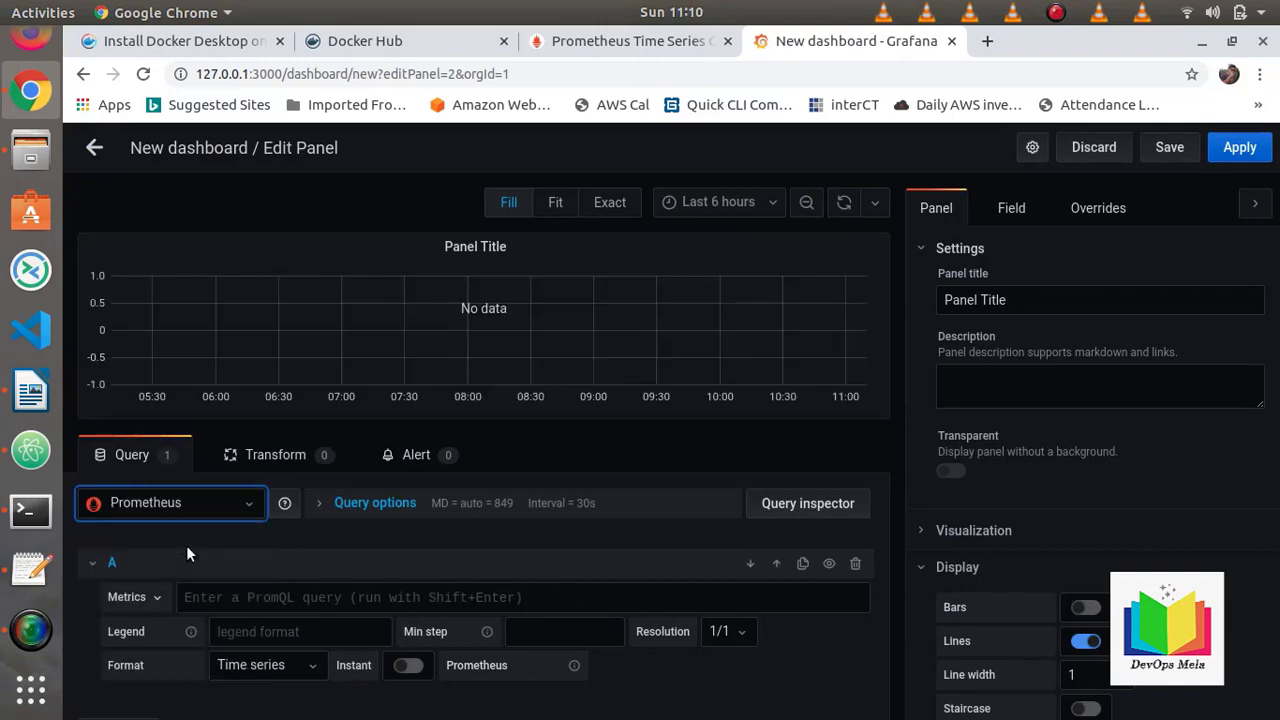
Pick node > node_filesystem_files from the Metrics list to graph it.
left_click(158, 597)
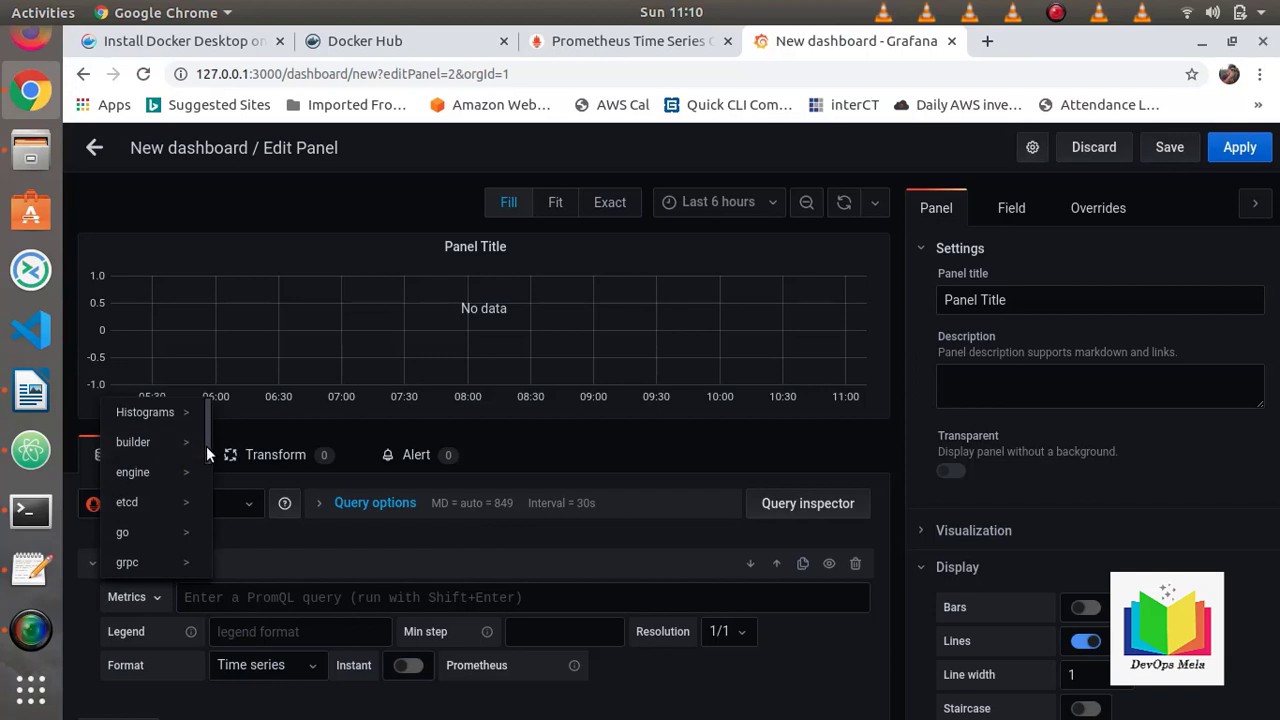
left_click_drag(206, 446, 200, 526)
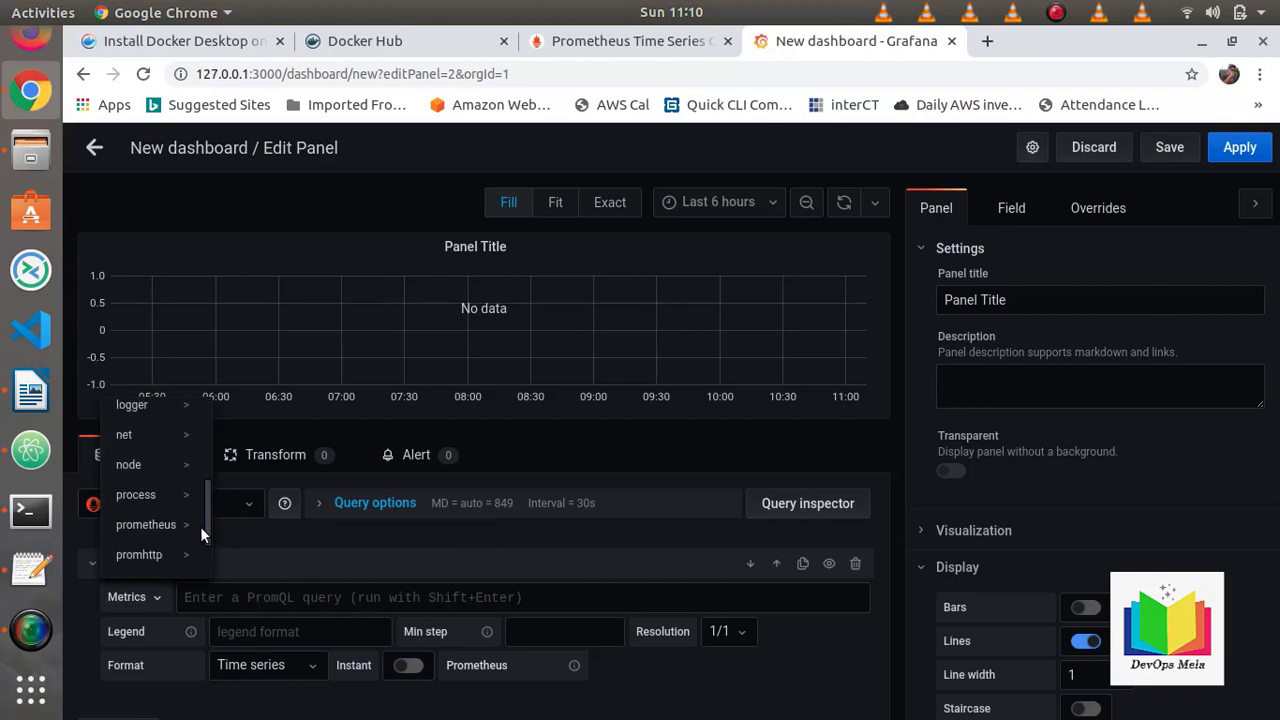
left_click(170, 466)
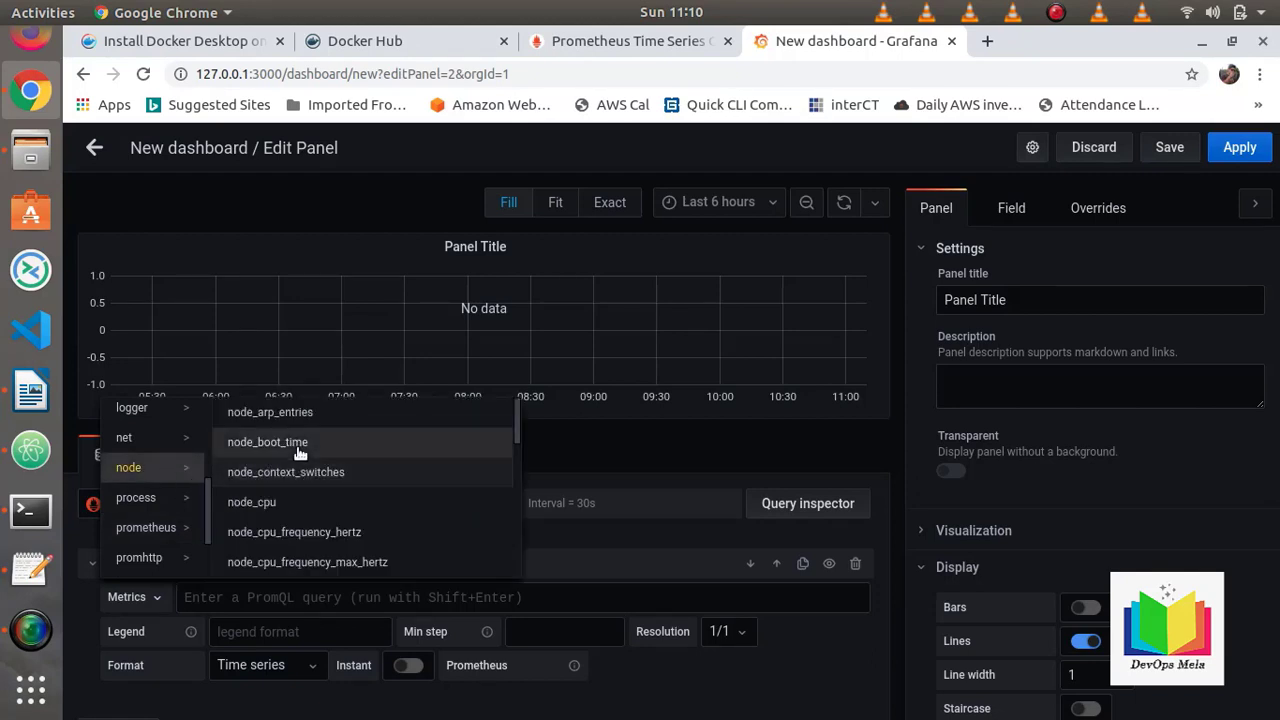
scroll(260, 488, "down", 5)
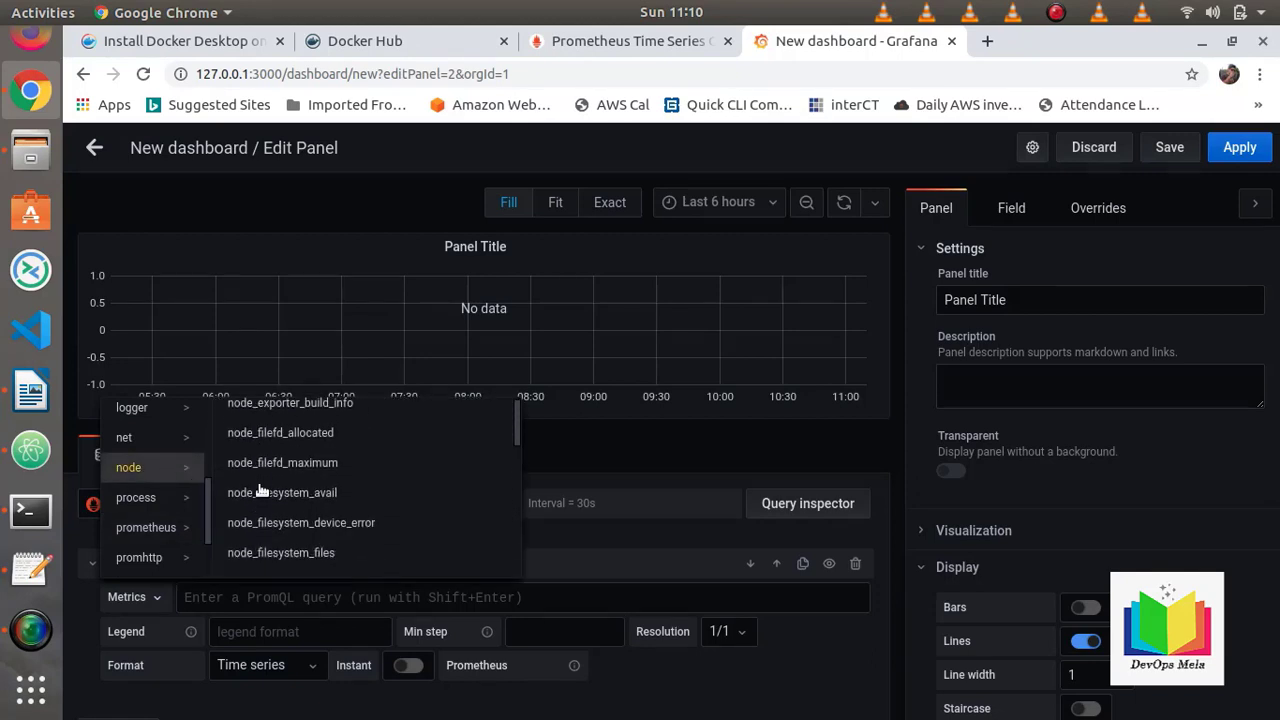
scroll(260, 488, "down", 1)
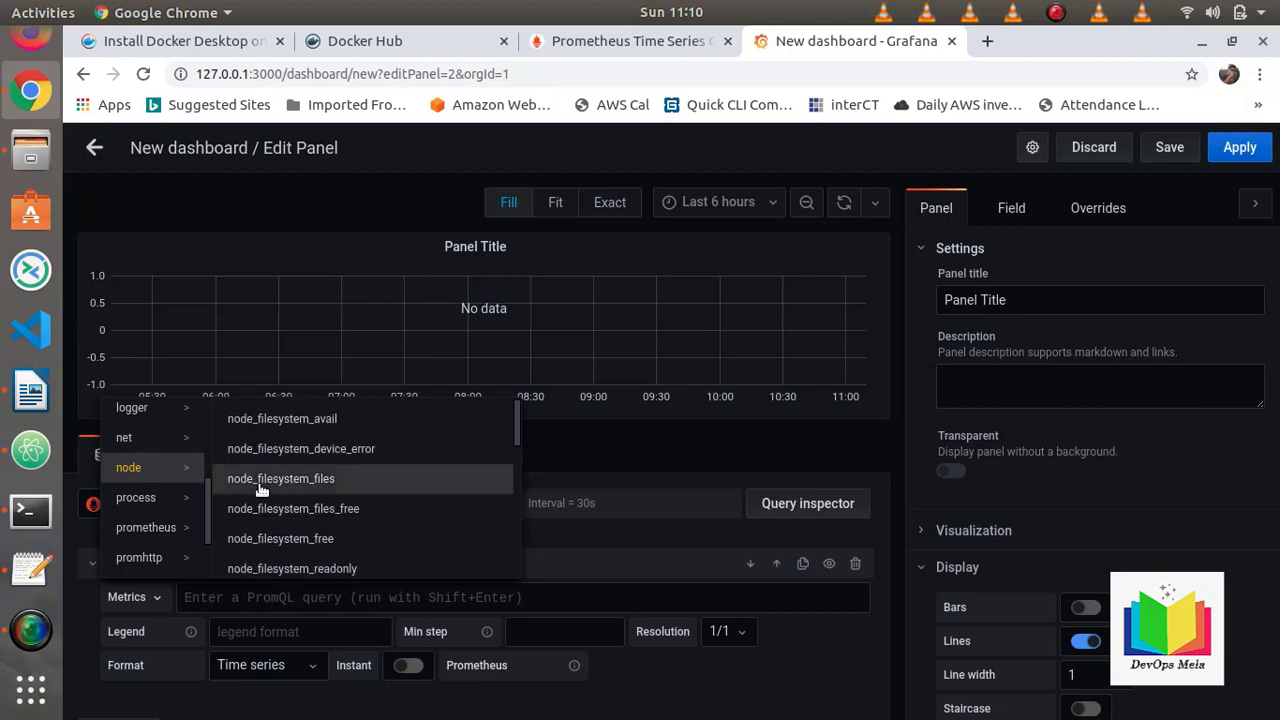
left_click(260, 486)
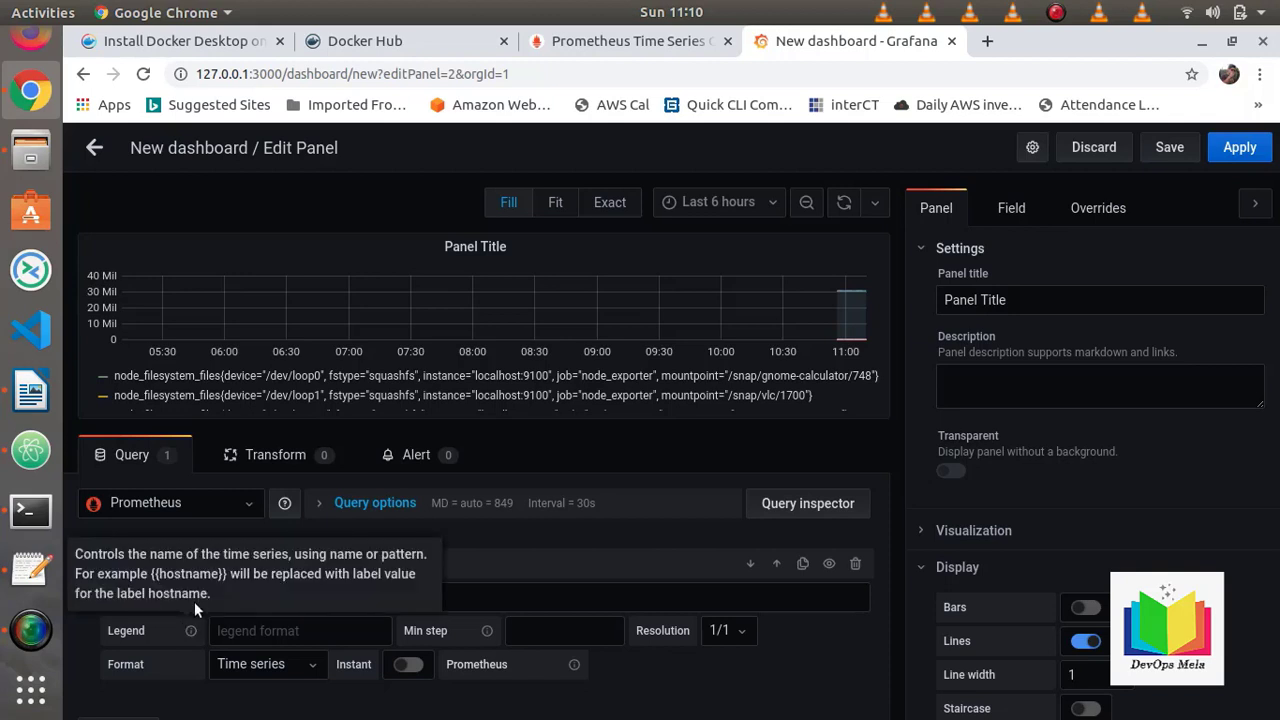
Set the query Format to Heatmap and apply the sum() hint.
left_click(293, 670)
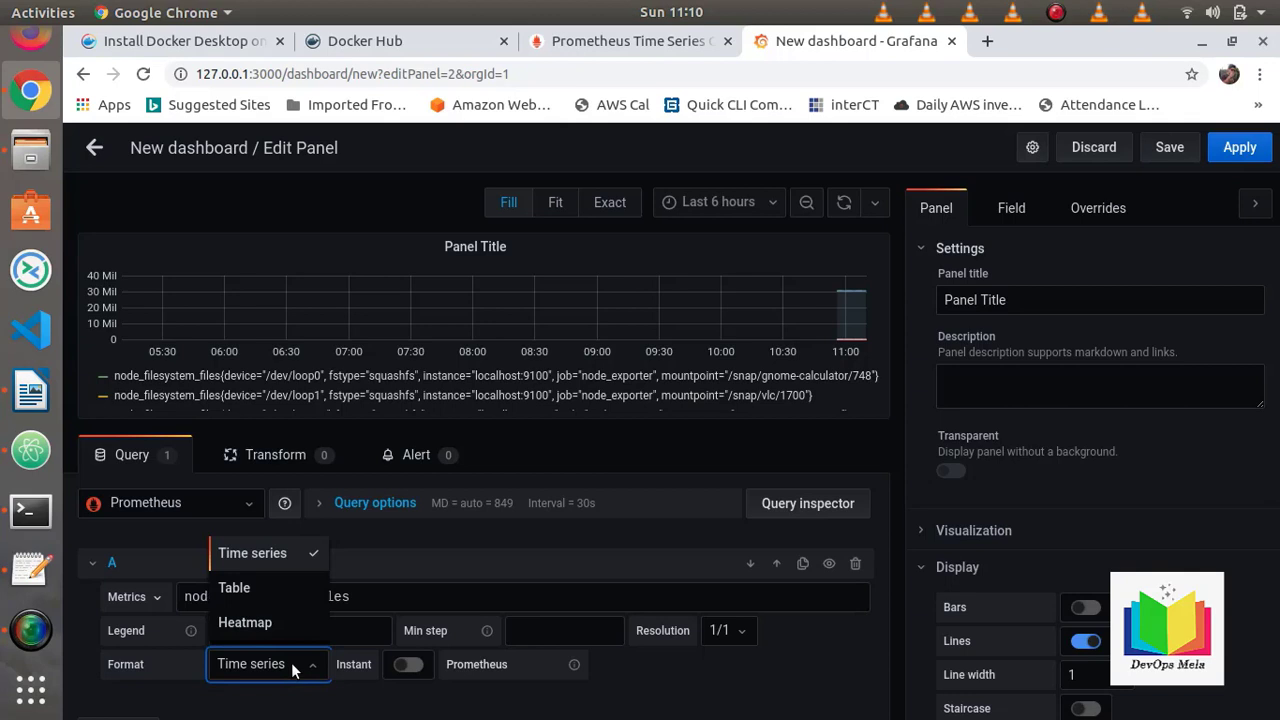
left_click(247, 622)
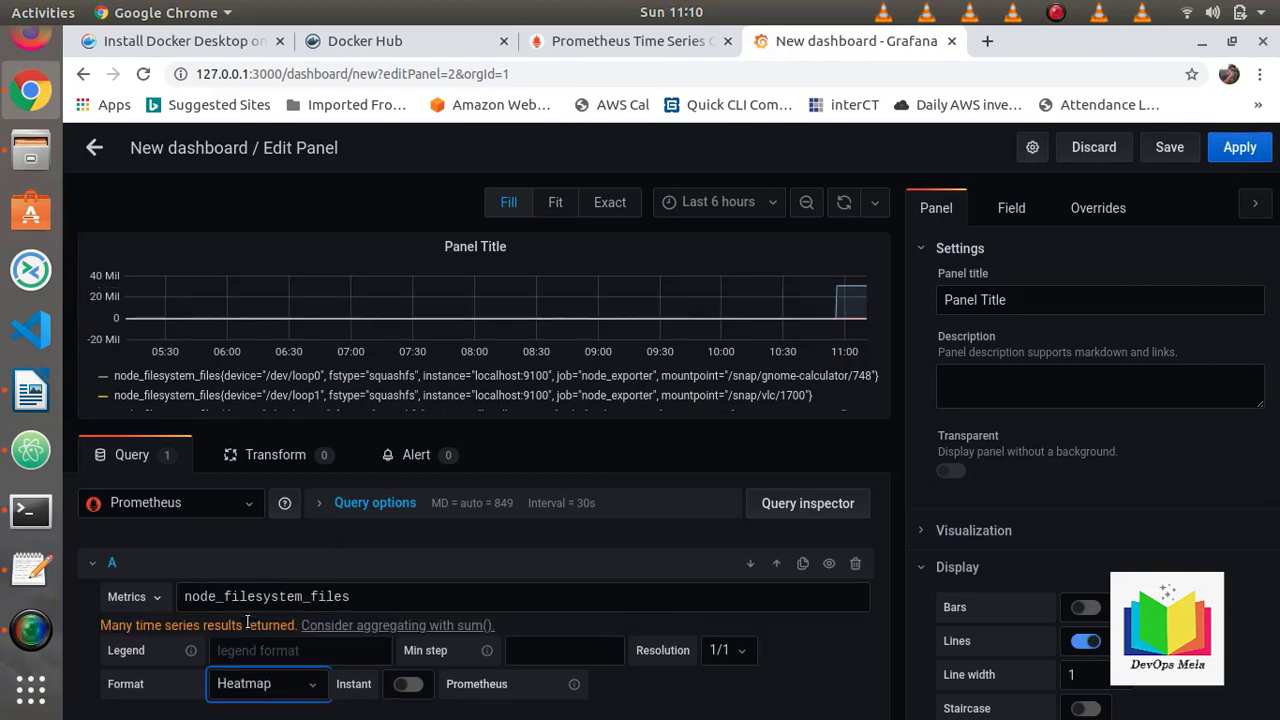
left_click(307, 686)
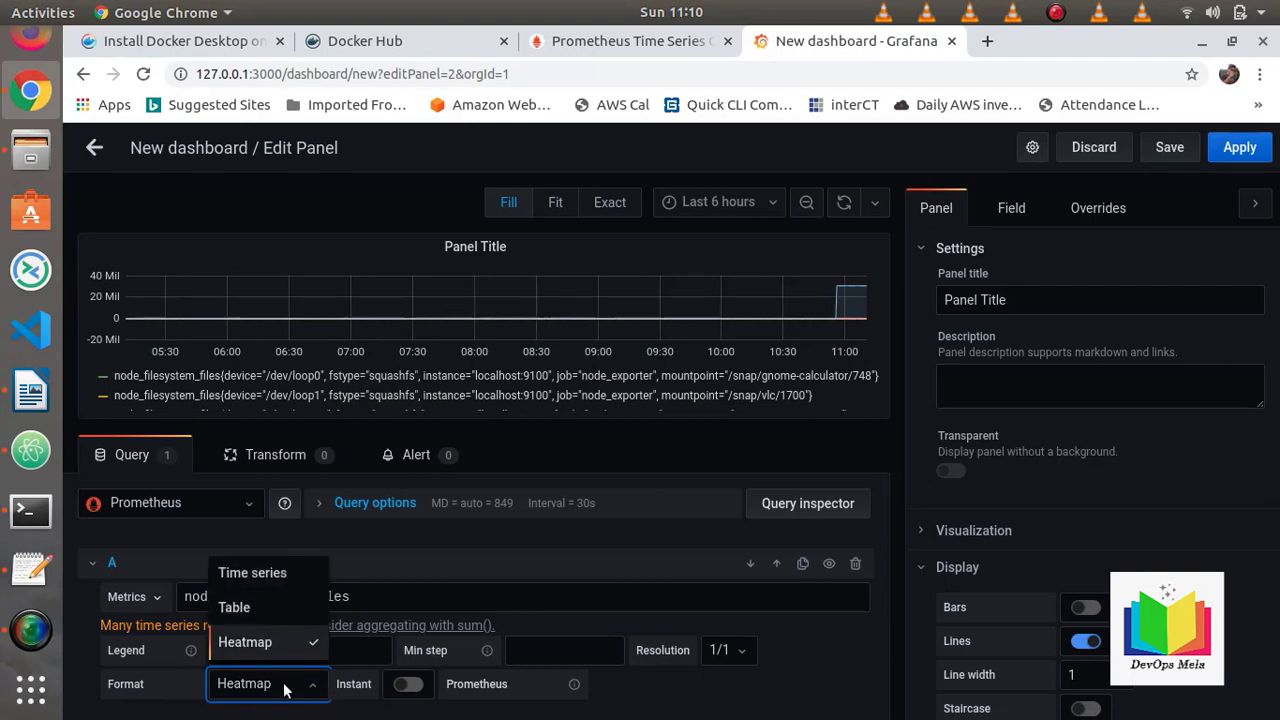
left_click(352, 655)
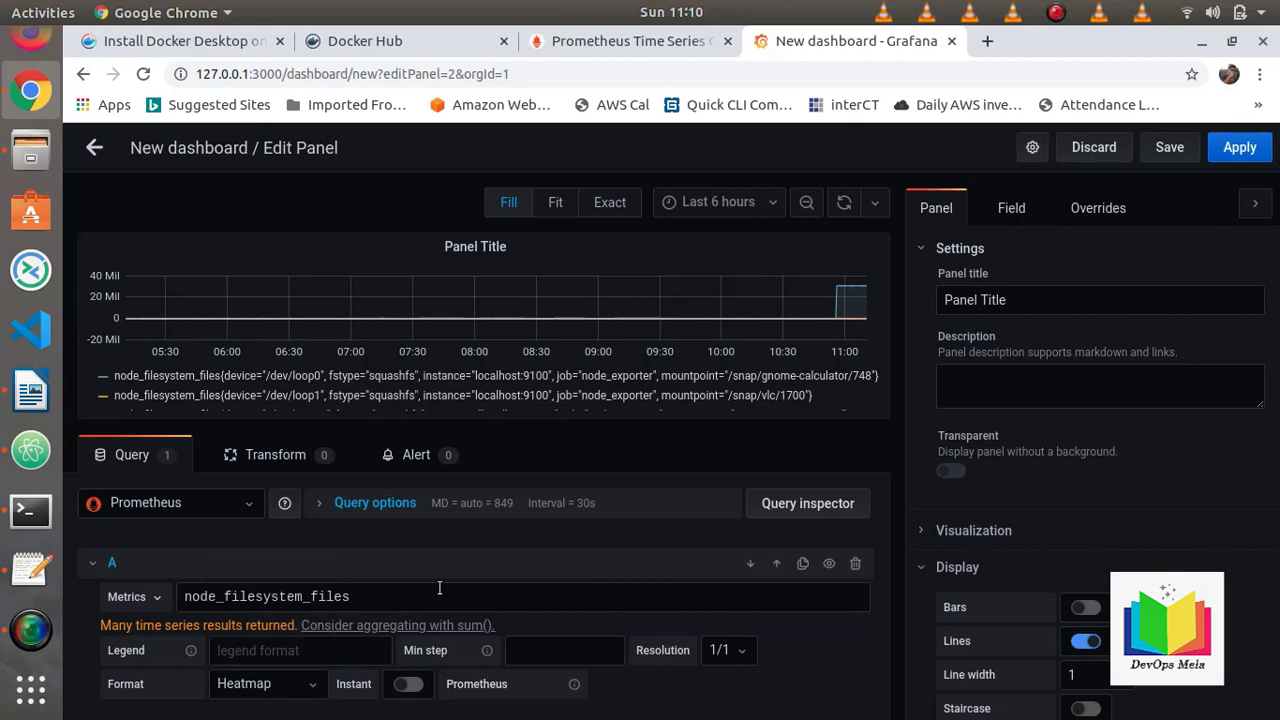
left_click(382, 627)
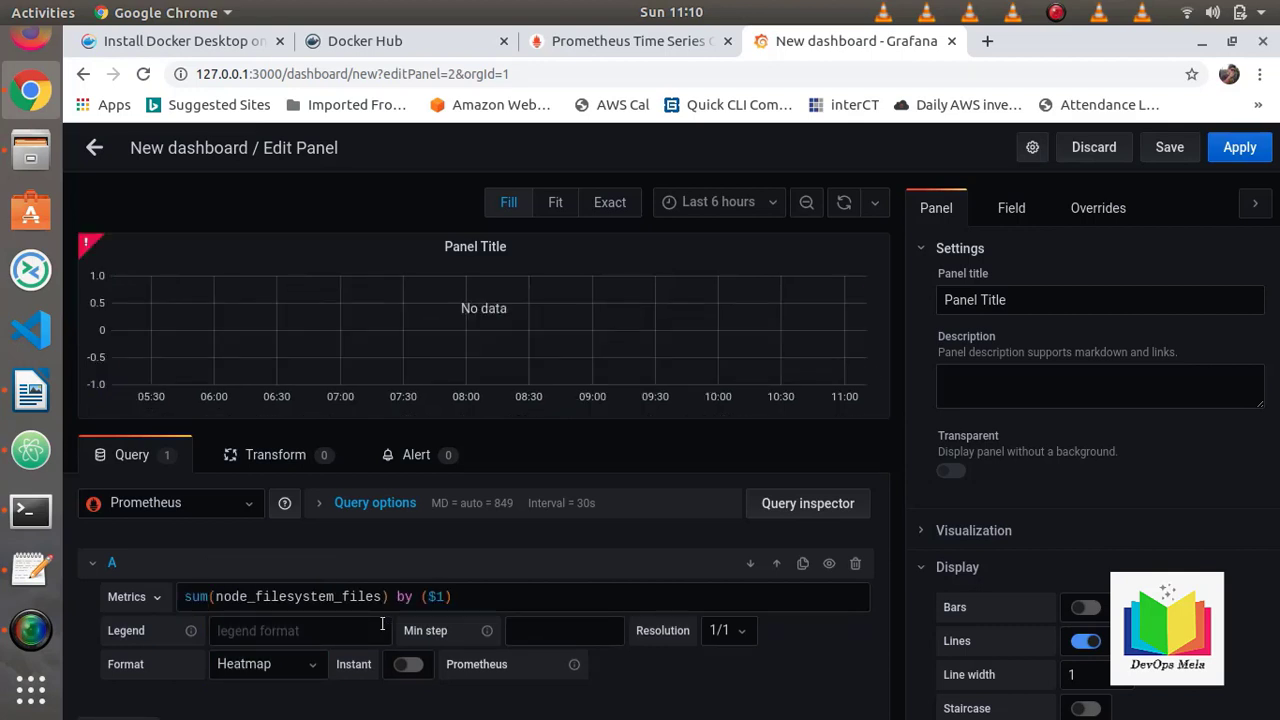
Switch the panel's metric to prometheus > prometheus_http_requests_total.
left_click(247, 505)
left_click(247, 505)
left_click(155, 605)
left_click(155, 600)
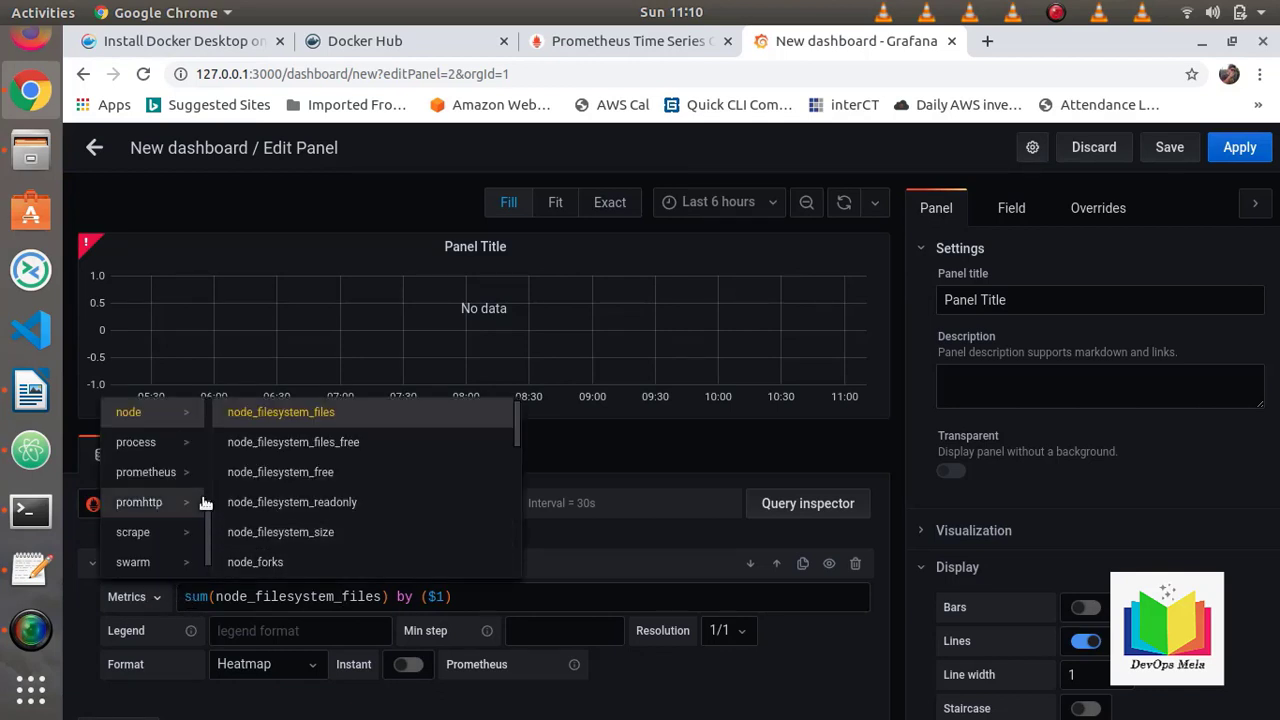
left_click(181, 477)
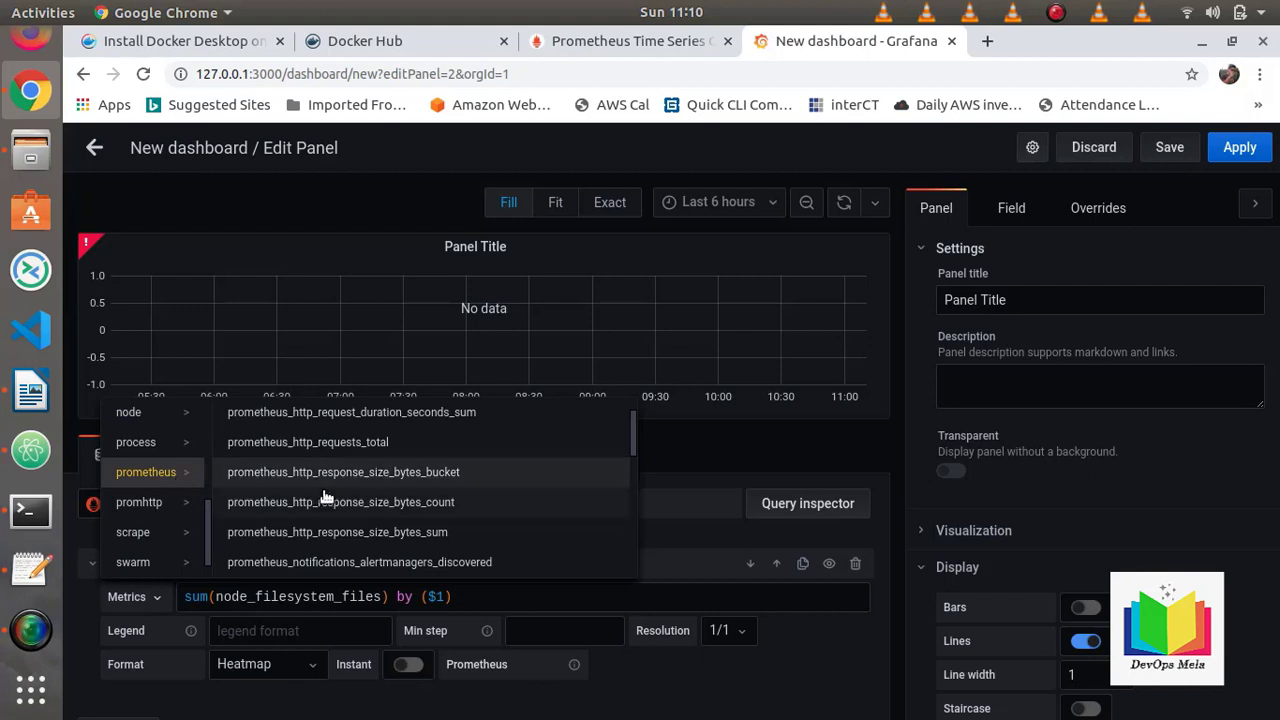
scroll(320, 528, "down", 2)
scroll(320, 528, "up", 3)
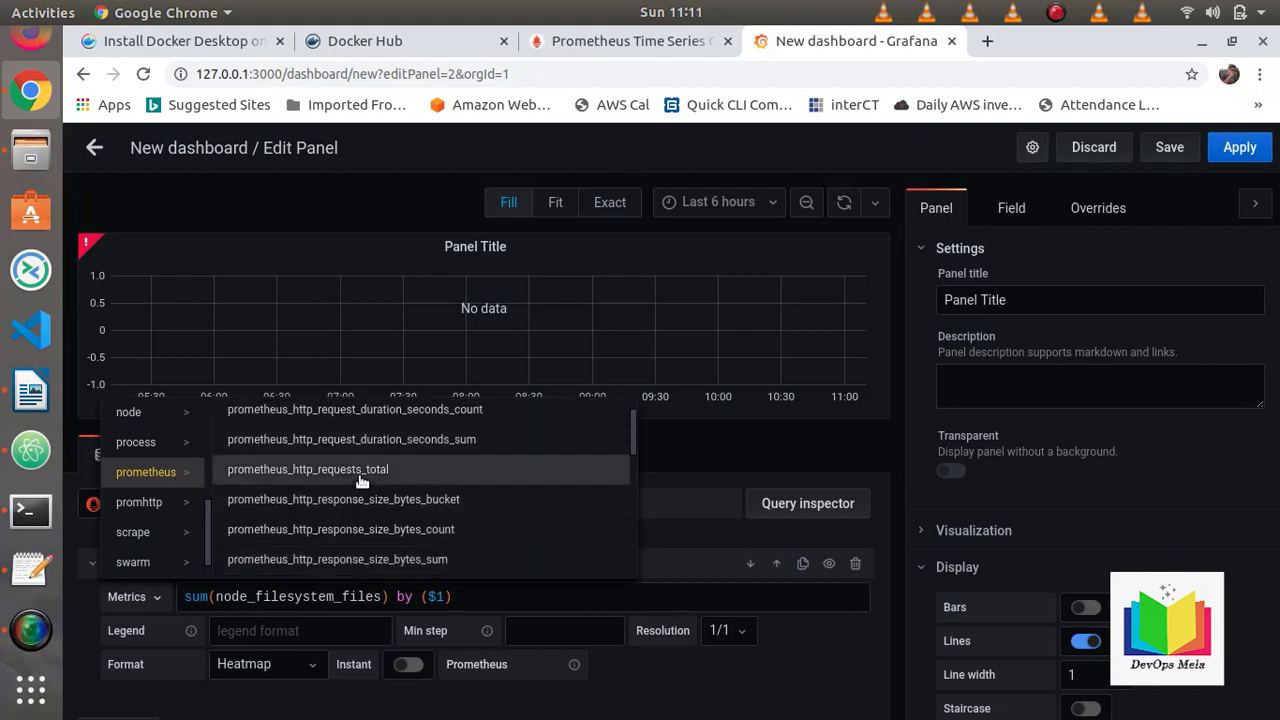
left_click(361, 470)
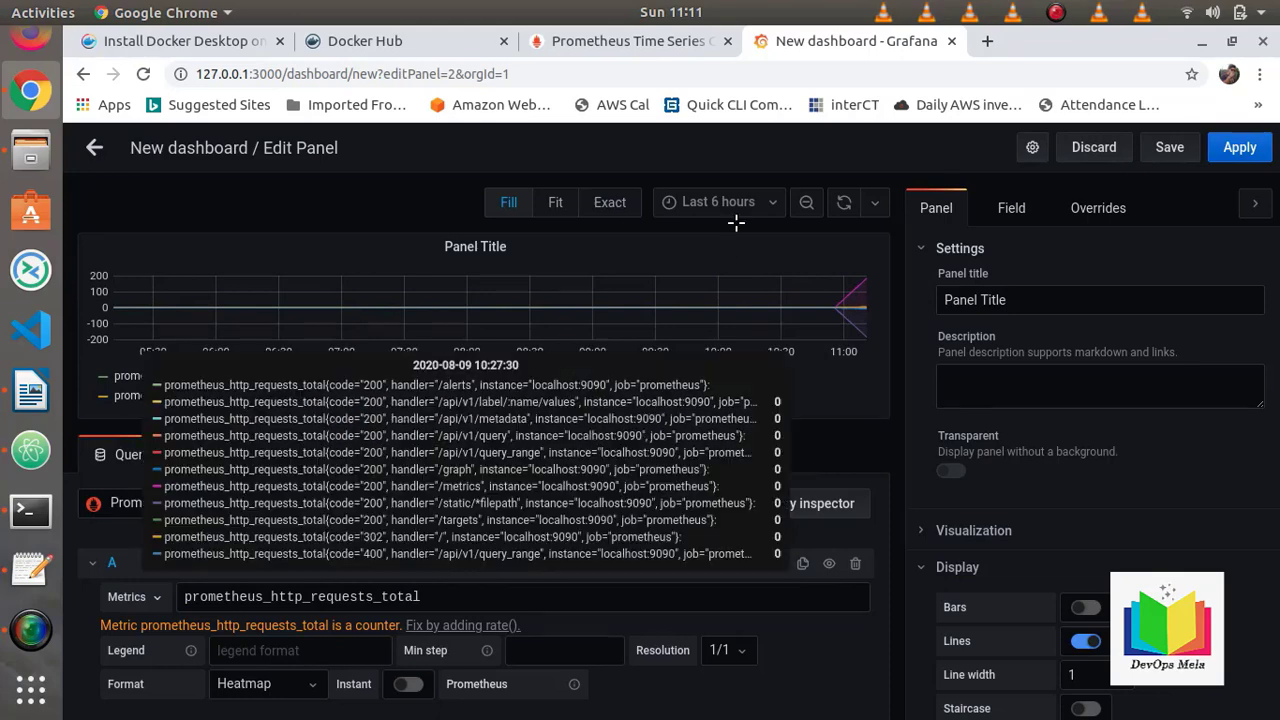
Bring monitoring_stack.odt forward in Writer, scroll to the top, and select the 'Channel: DevOps Mela' heading.
left_click(663, 53)
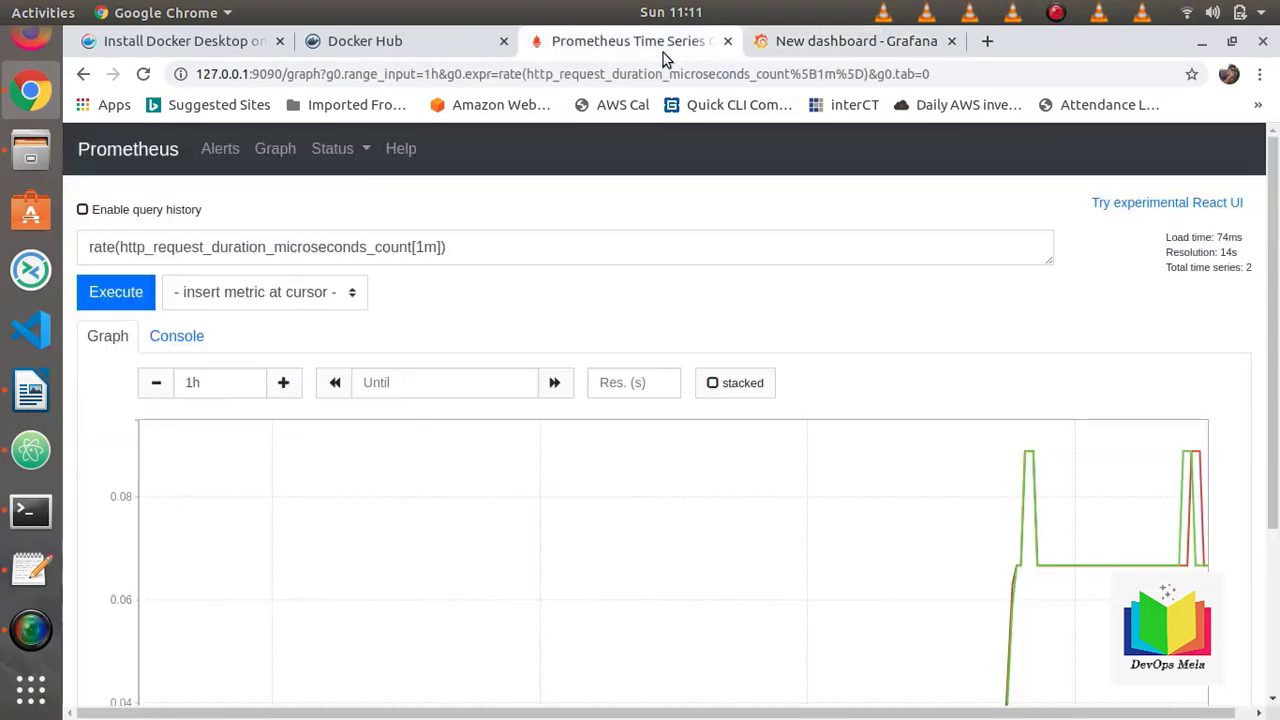
left_click(20, 398)
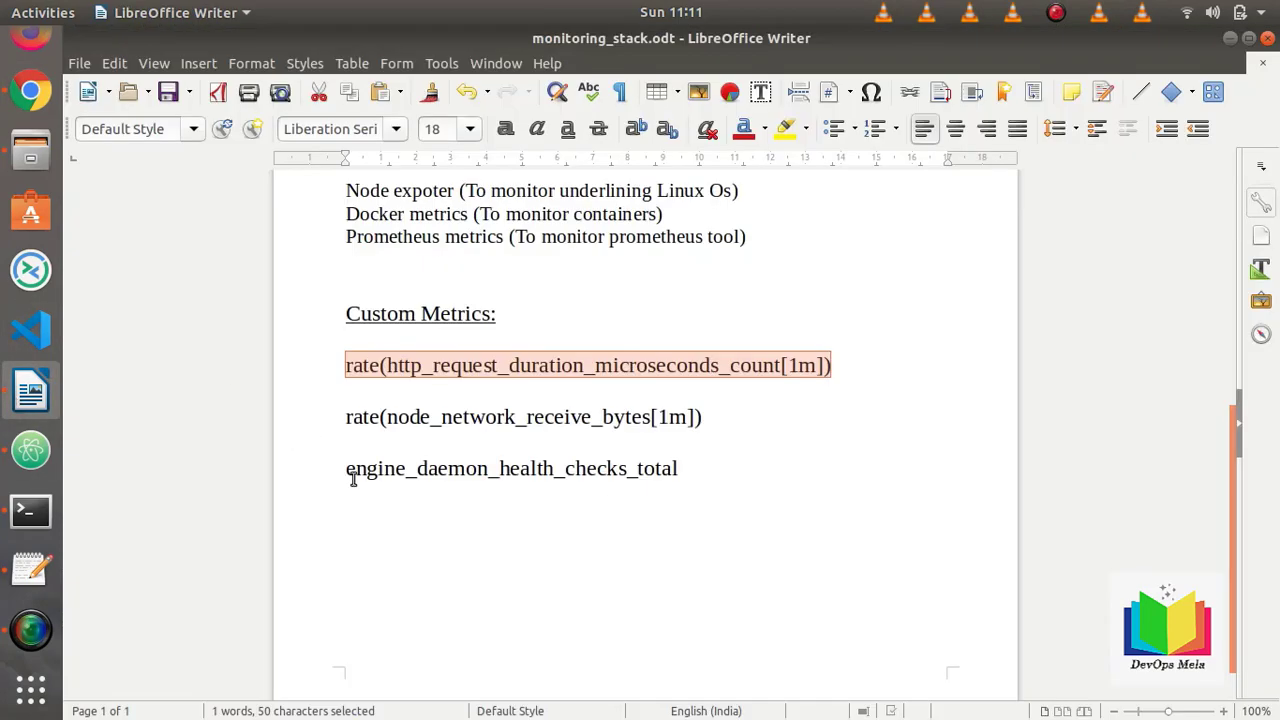
scroll(380, 489, "up", 7)
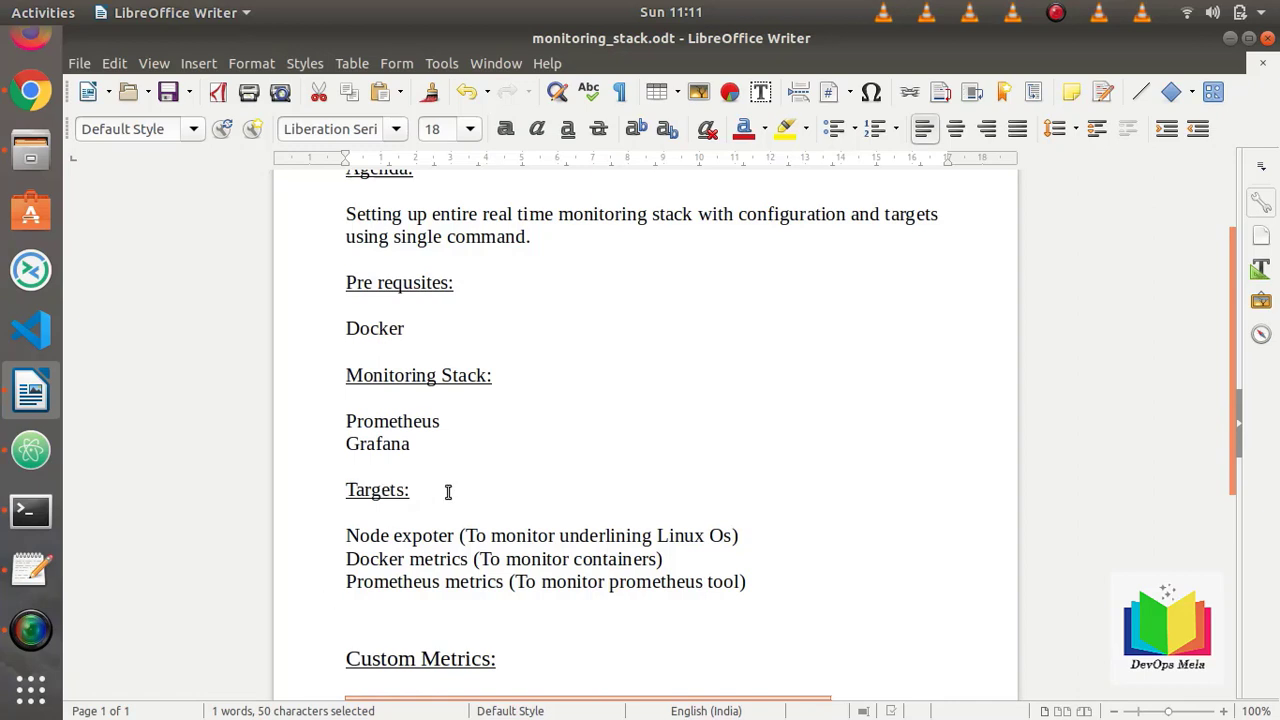
scroll(449, 491, "up", 3)
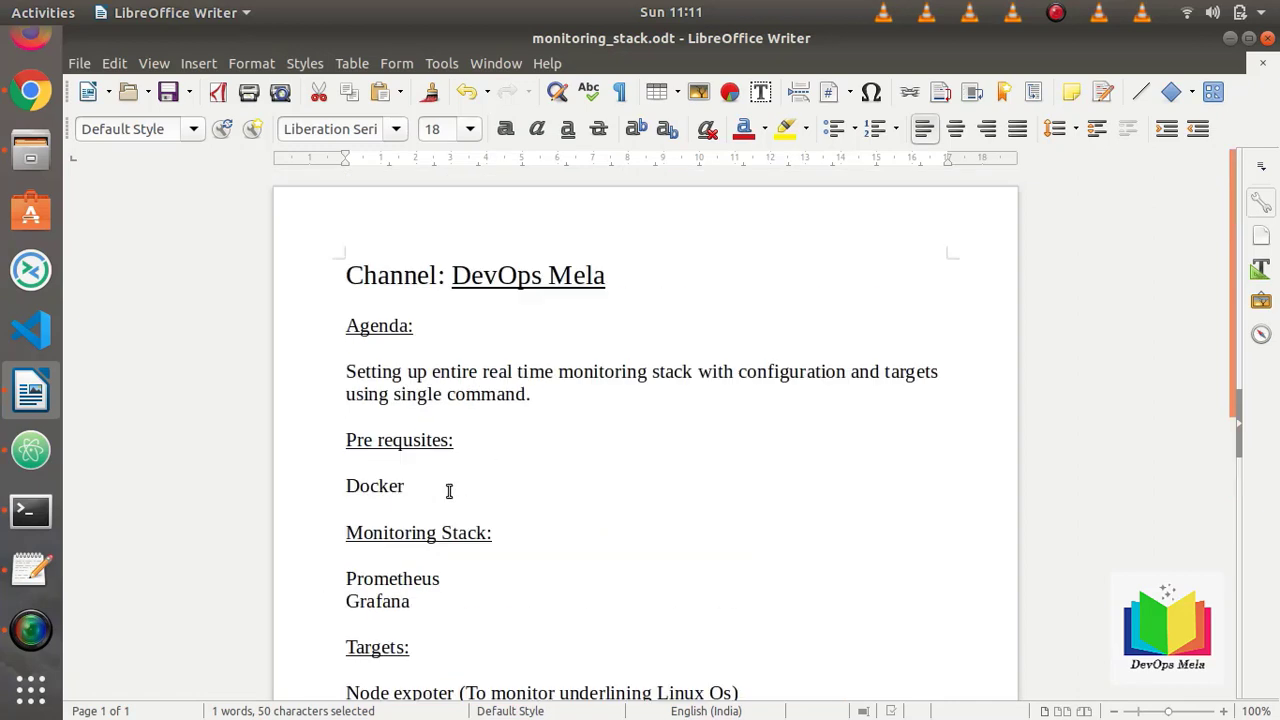
left_click(329, 279)
left_click_drag(329, 279, 629, 261)
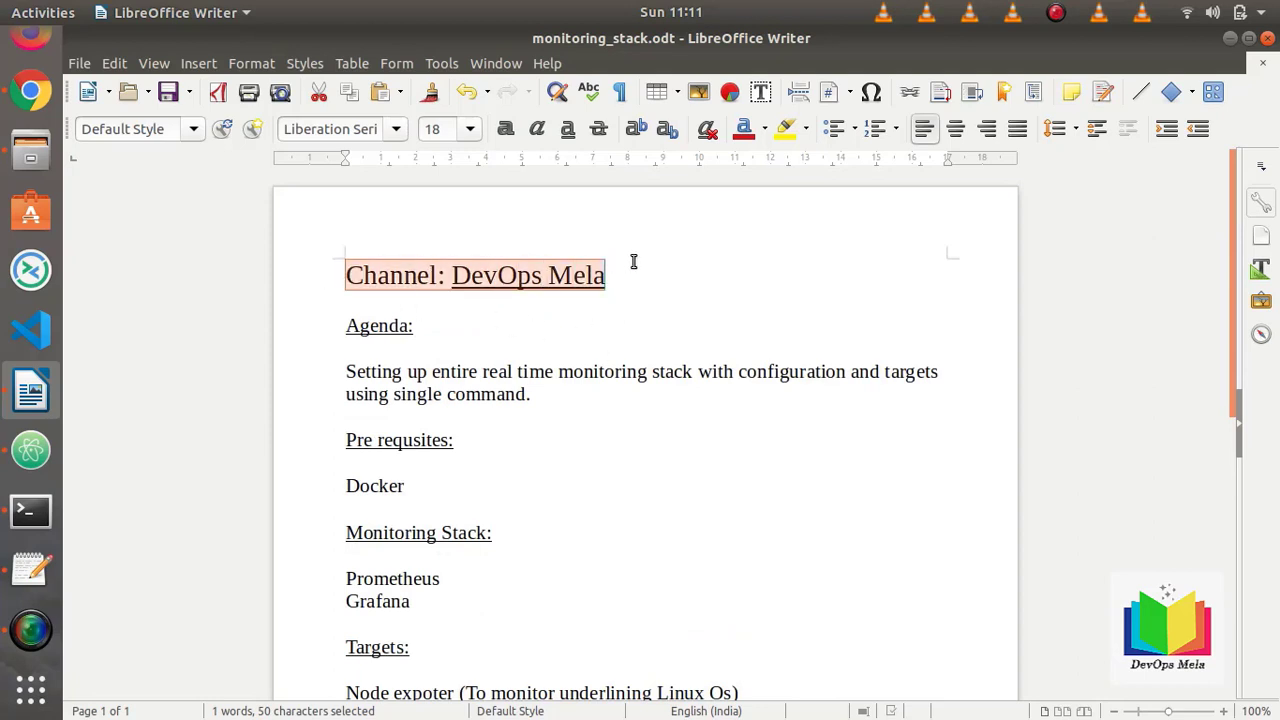